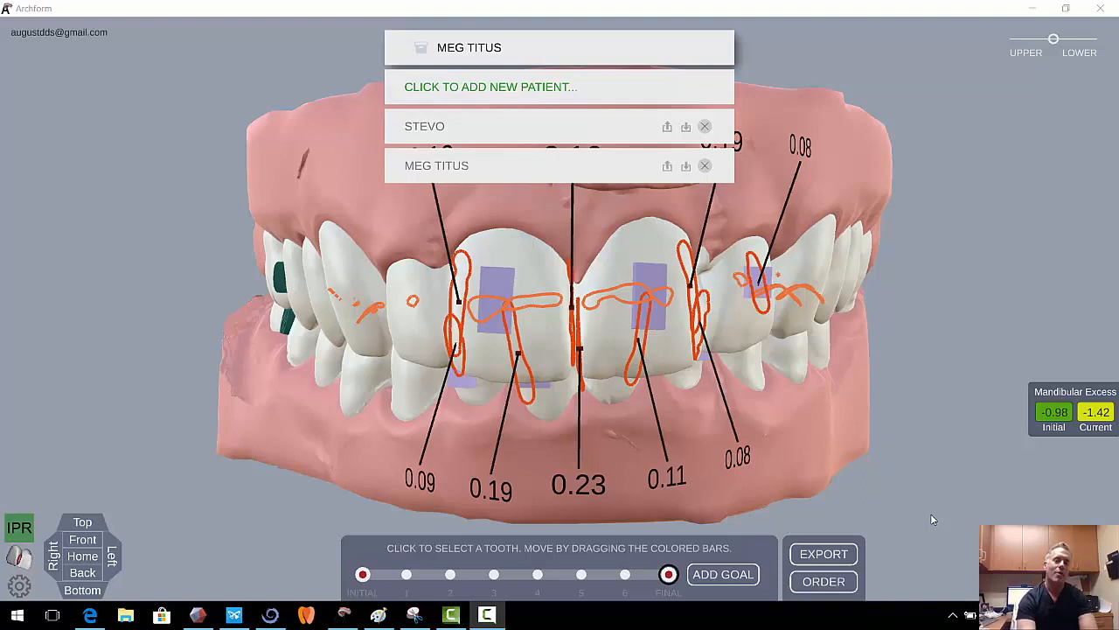
pyautogui.moveTo(1061, 341); pyautogui.dragTo(678, 202)
pyautogui.scroll(-5, 678, 201)
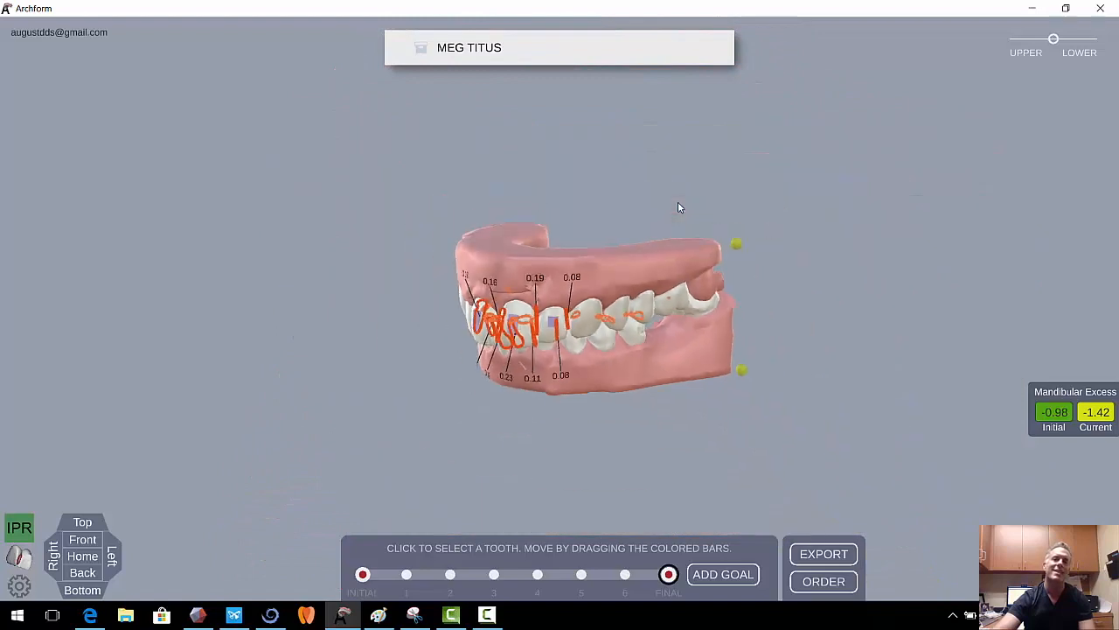
pyautogui.scroll(3, 677, 201)
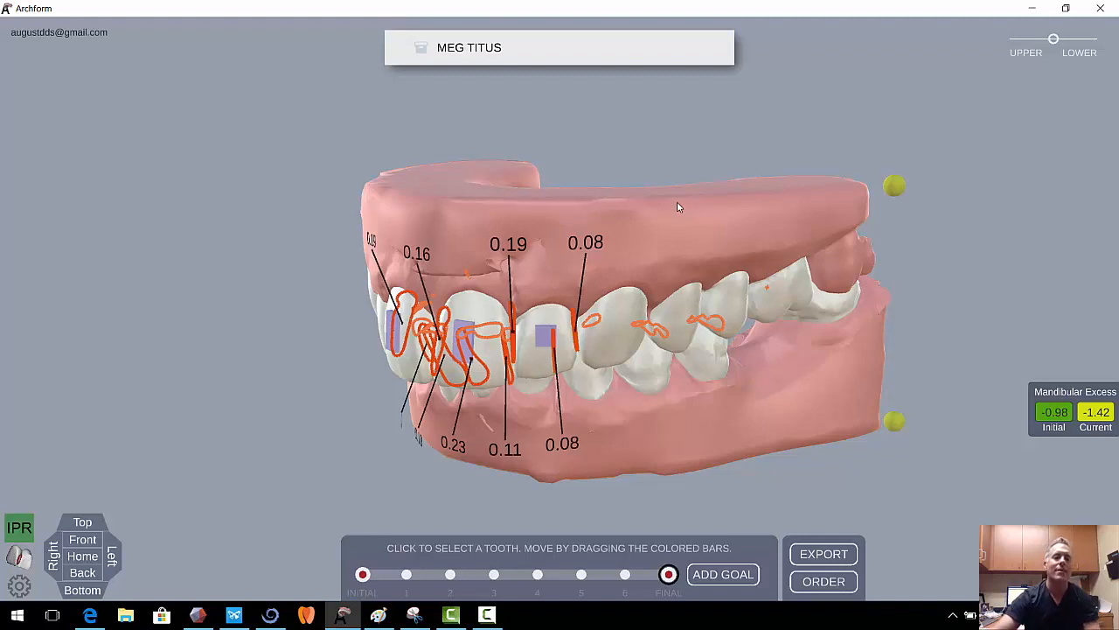
# Switch to Meshmixer, examine the bite of the upper and lower jaw scans from below and from the front, and return to Archform
pyautogui.click(198, 615)
pyautogui.moveTo(541, 436); pyautogui.dragTo(542, 306, button='right')
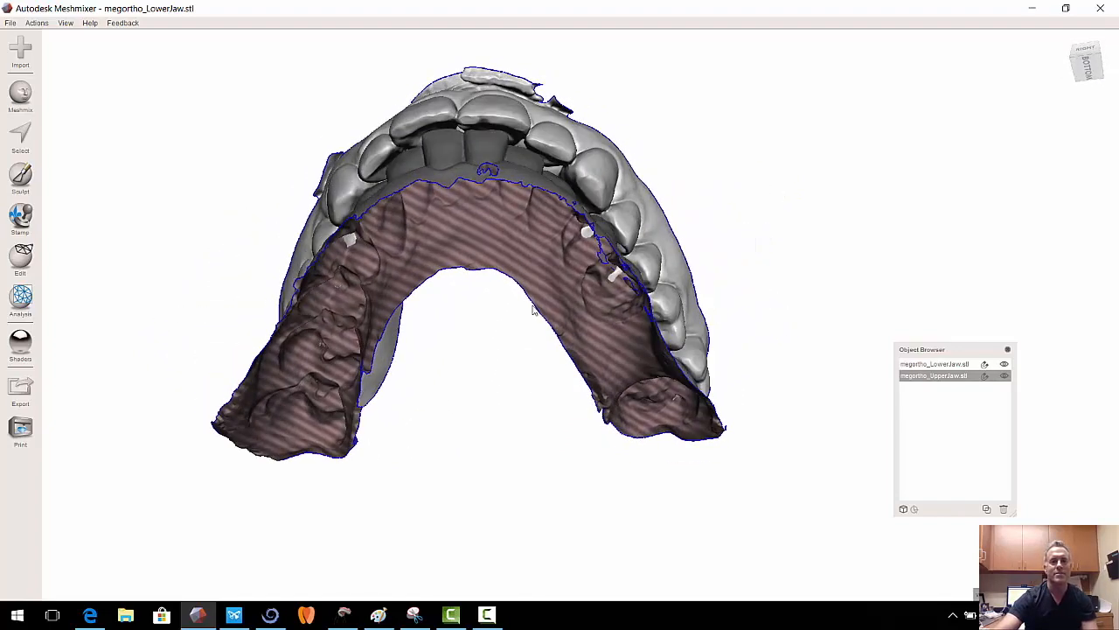
pyautogui.scroll(5, 542, 306)
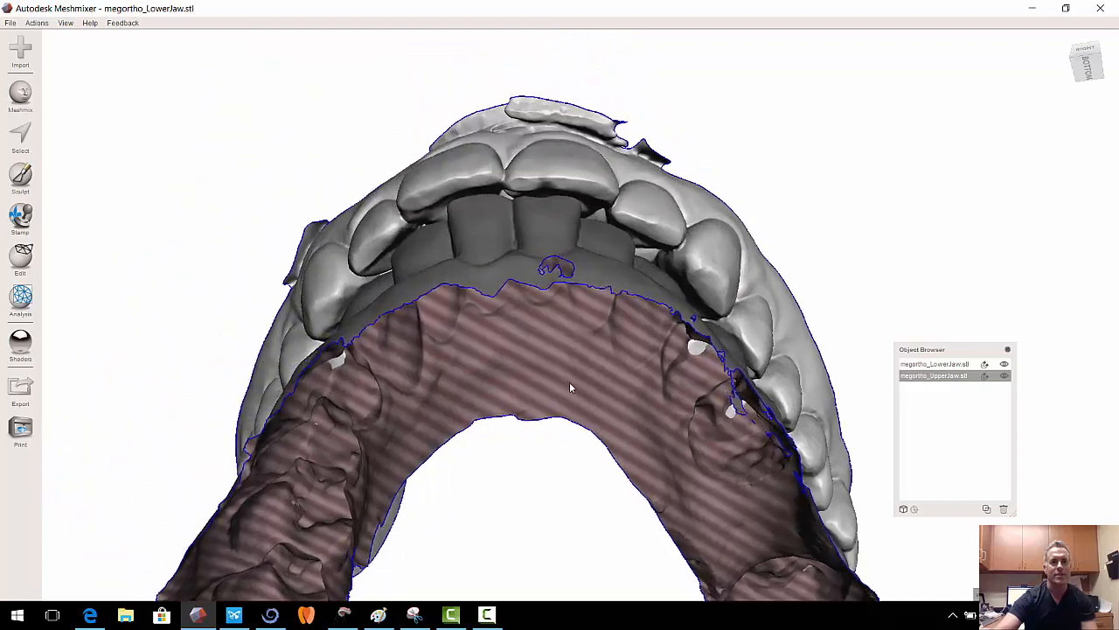
pyautogui.moveTo(570, 387); pyautogui.dragTo(547, 278, button='right')
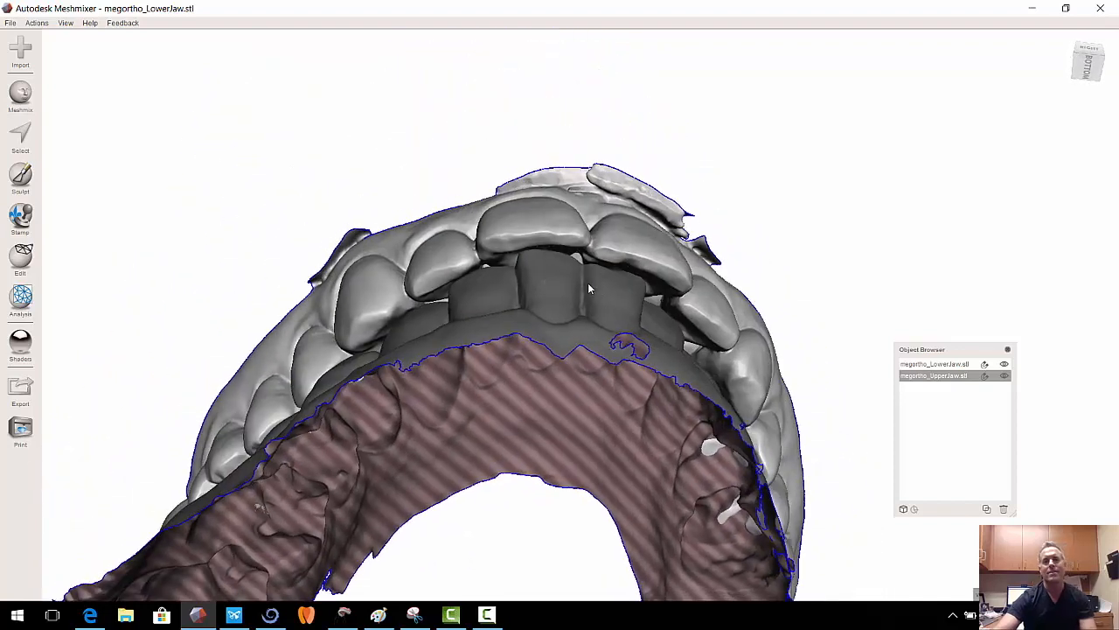
pyautogui.moveTo(699, 164); pyautogui.dragTo(676, 168, button='right')
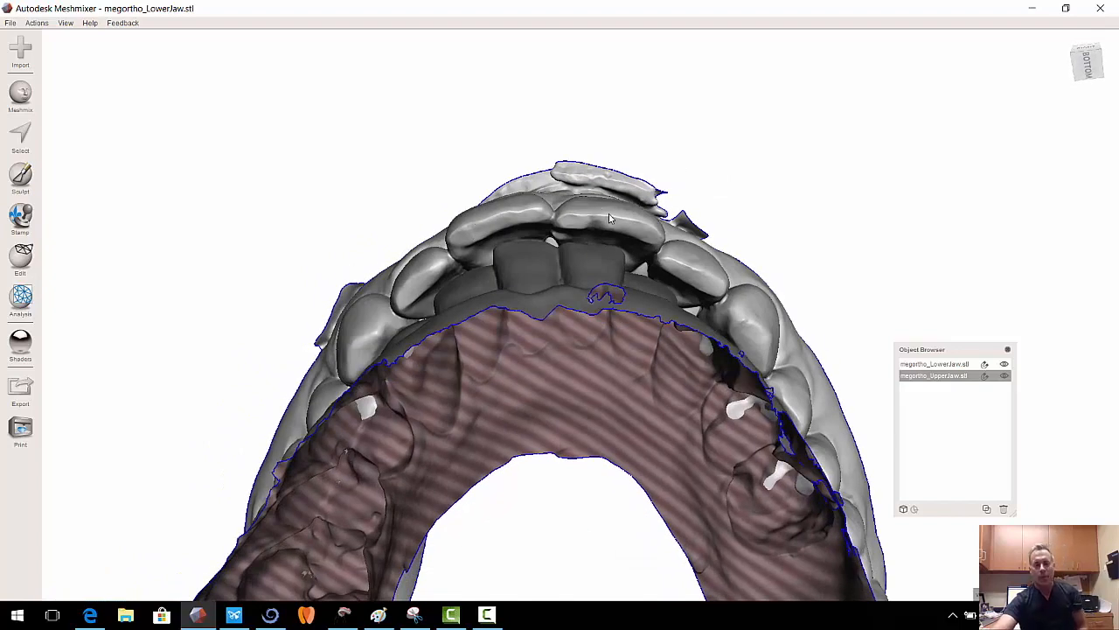
pyautogui.moveTo(697, 114); pyautogui.dragTo(720, 205, button='right')
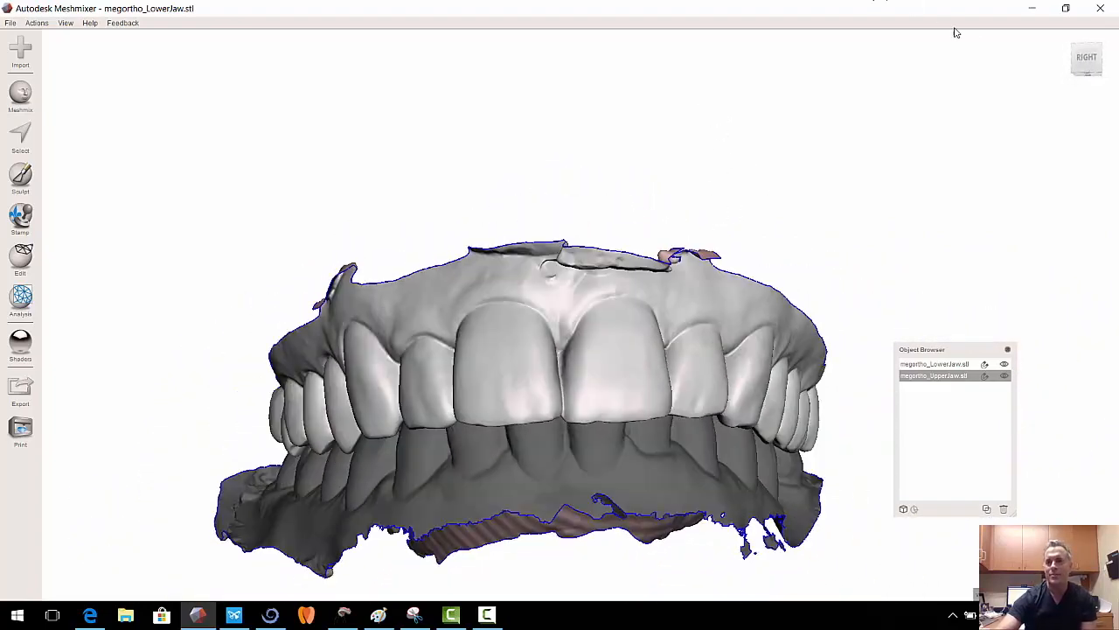
pyautogui.click(1032, 8)
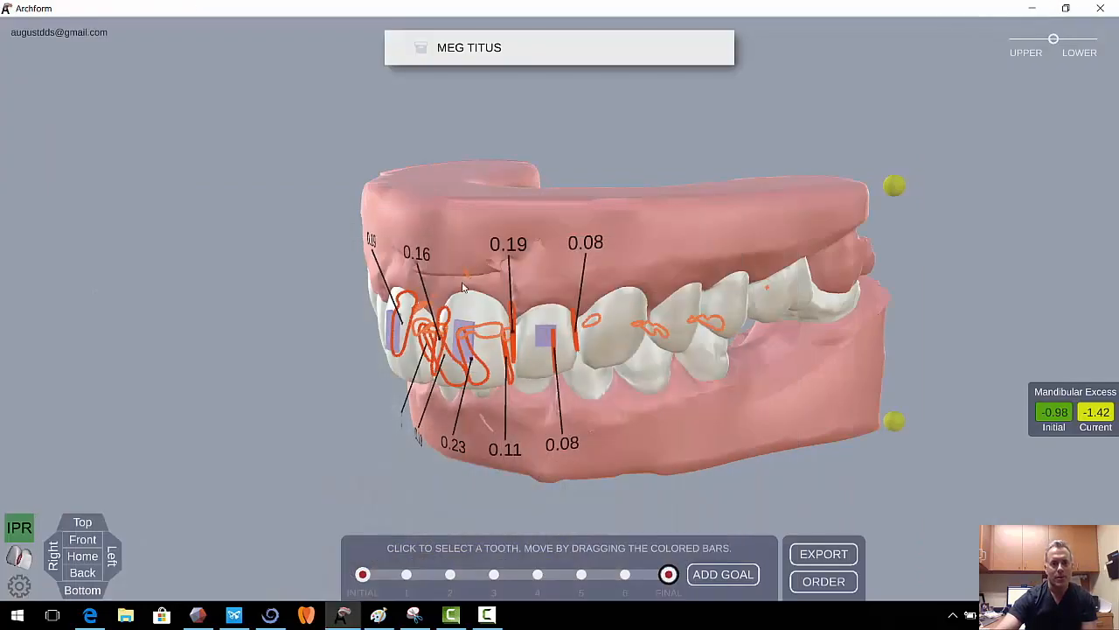
# Start a new patient record and enter the patient's name
pyautogui.click(491, 56)
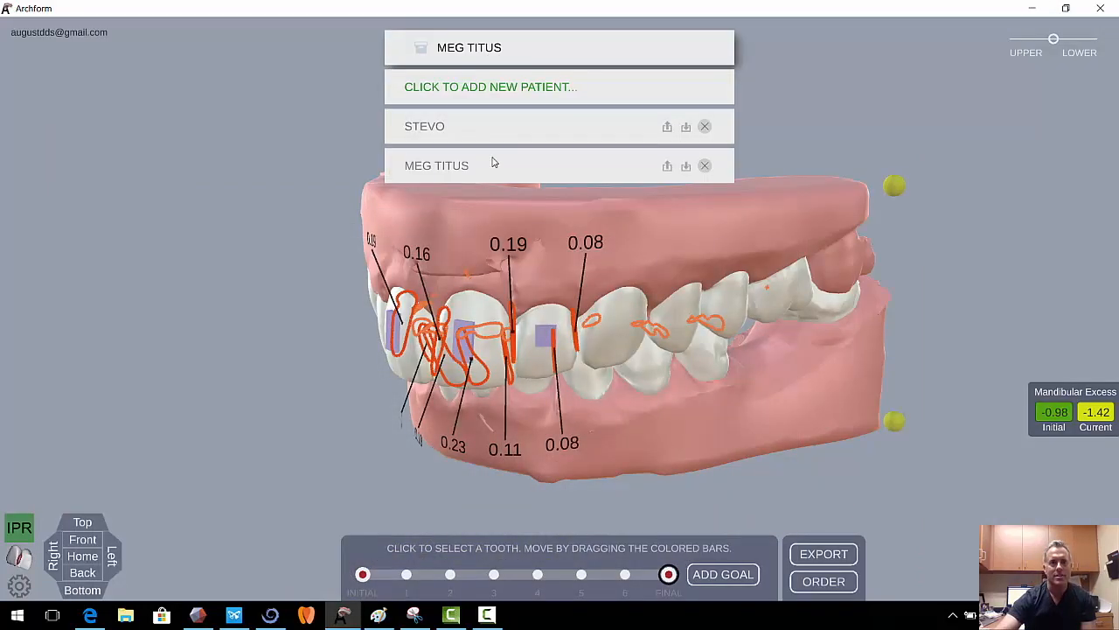
pyautogui.click(524, 91)
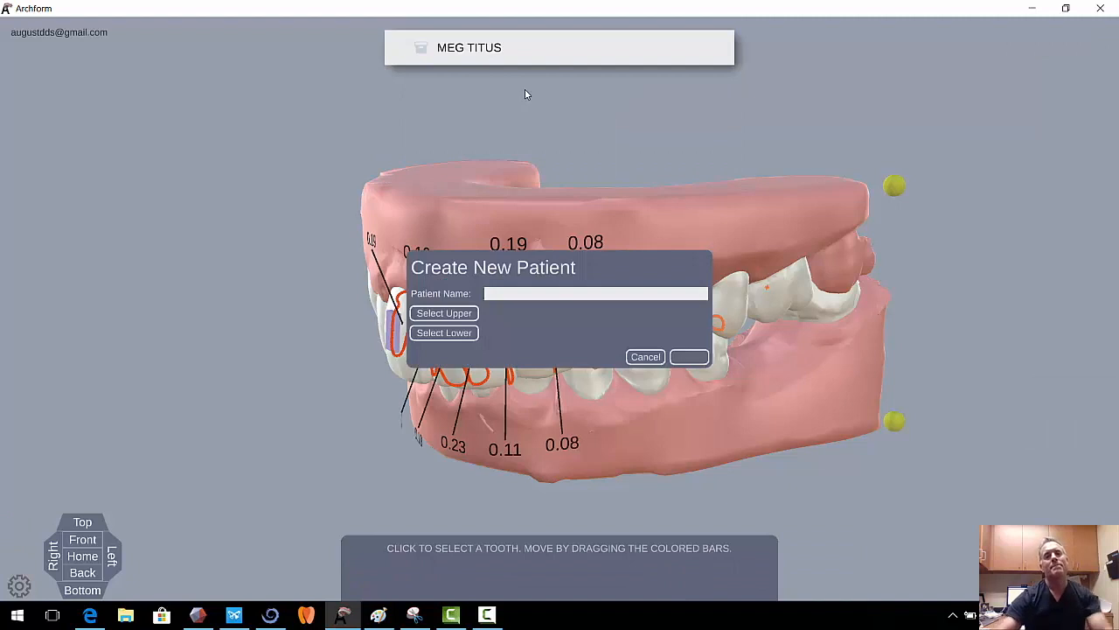
pyautogui.write('meg new')
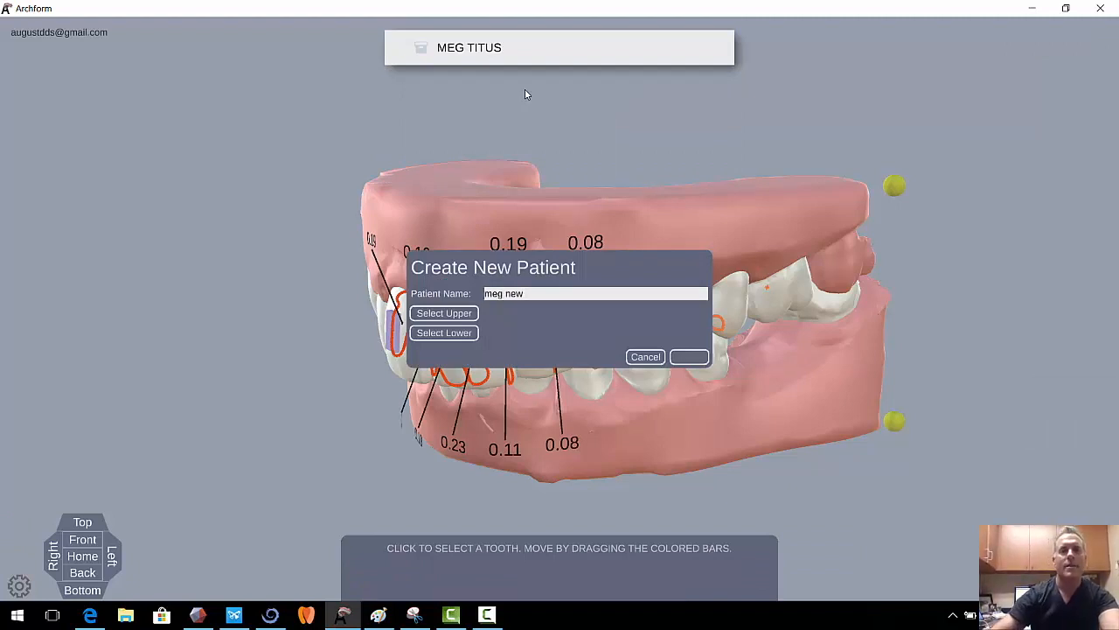
# Load megortho_UpperJaw.stl as the upper scan and megortho_LowerJaw.stl as the lower scan from the megortho folder, and create the patient
pyautogui.click(442, 315)
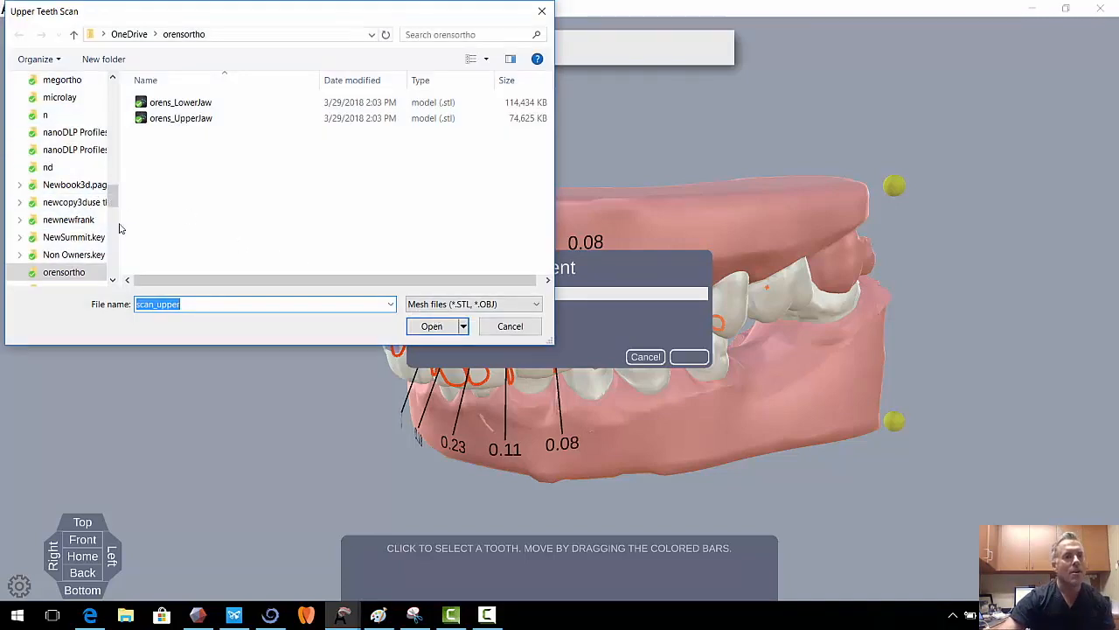
pyautogui.scroll(2, 112, 204)
pyautogui.scroll(-3, 112, 203)
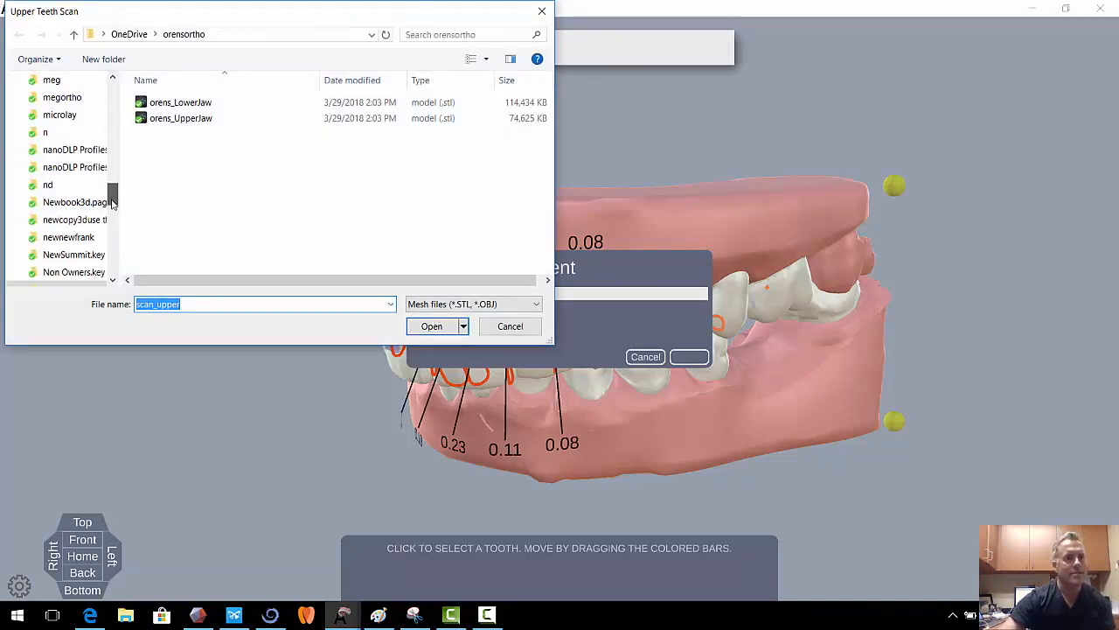
pyautogui.scroll(1, 111, 197)
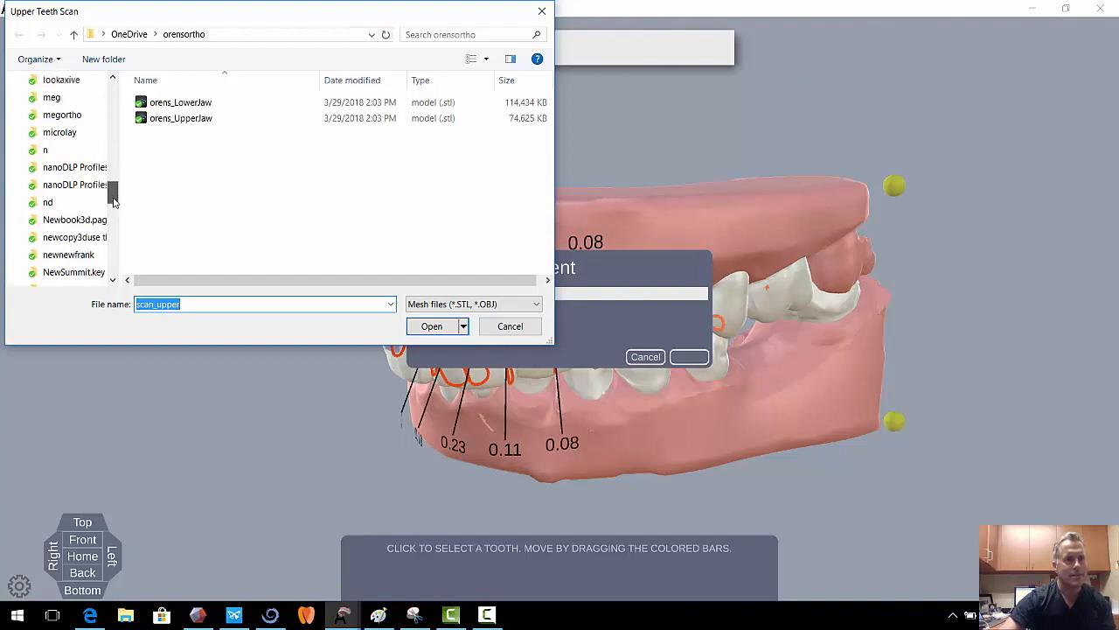
pyautogui.click(77, 116)
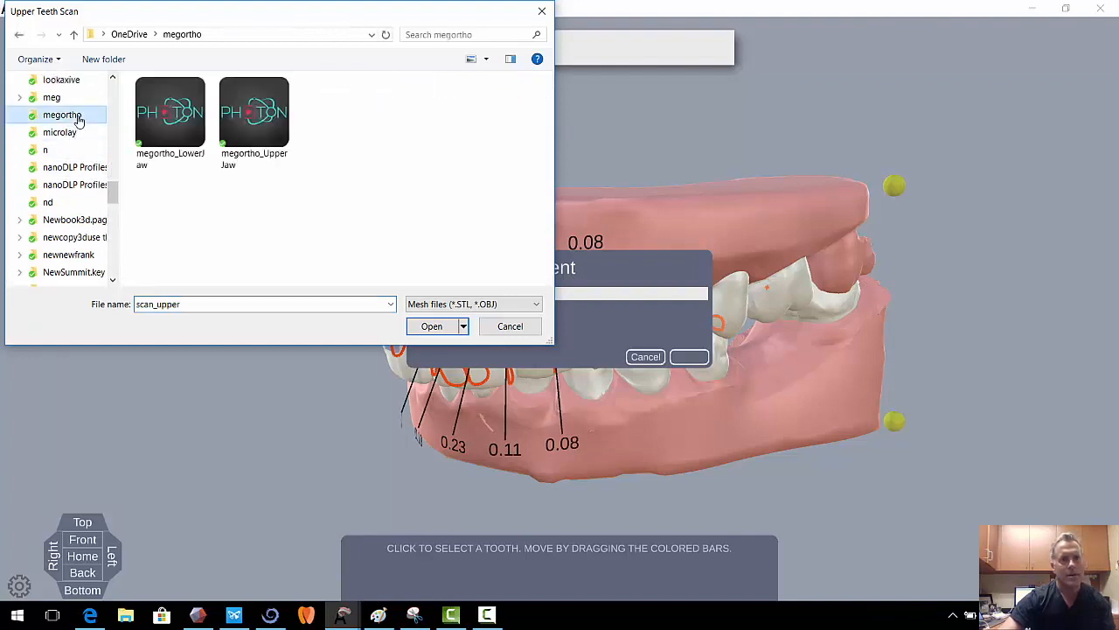
pyautogui.doubleClick(245, 123)
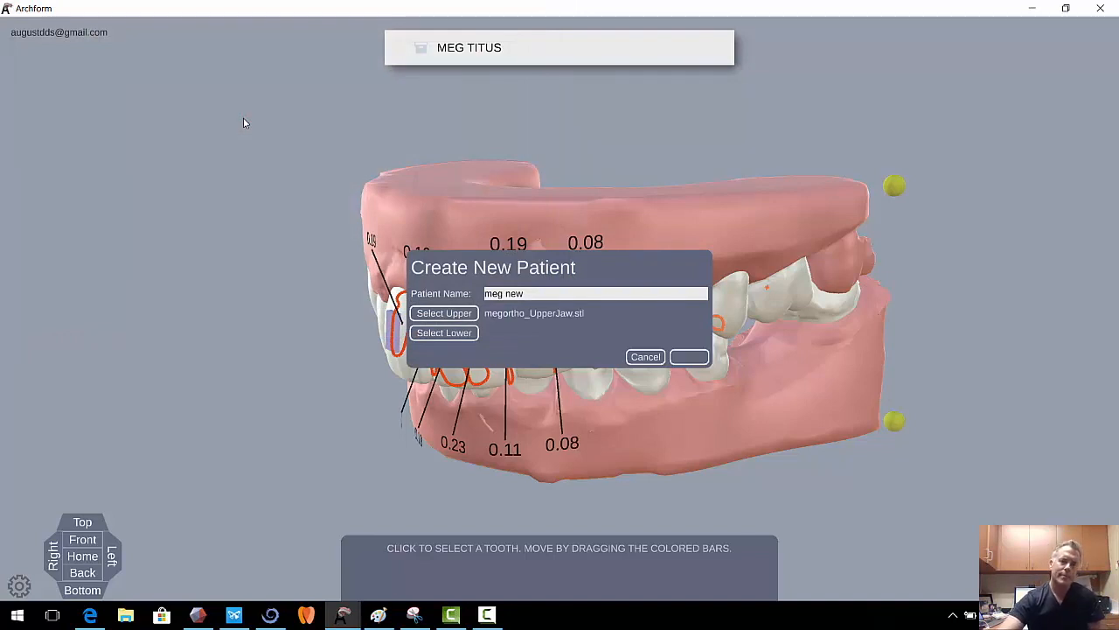
pyautogui.click(458, 334)
pyautogui.doubleClick(171, 123)
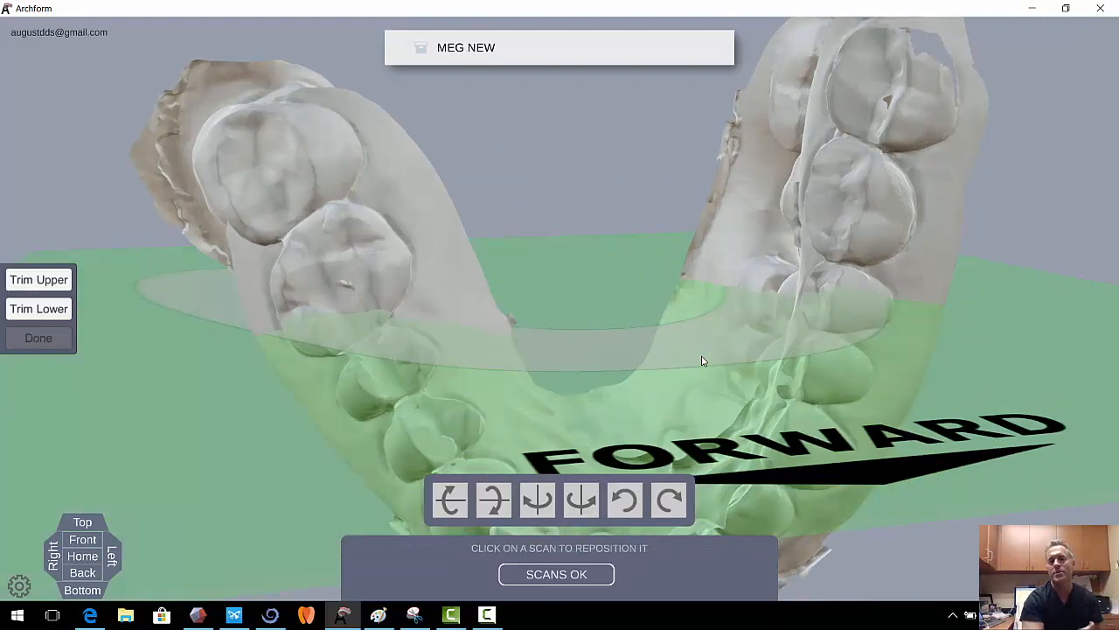
# Rotate the scans about the horizontal axis until the arches lie along the green reference plane with the front teeth toward FORWARD
pyautogui.moveTo(638, 341); pyautogui.dragTo(598, 244, button='right')
pyautogui.scroll(-10, 599, 244)
pyautogui.moveTo(609, 341); pyautogui.dragTo(610, 425, button='right')
pyautogui.click(501, 511)
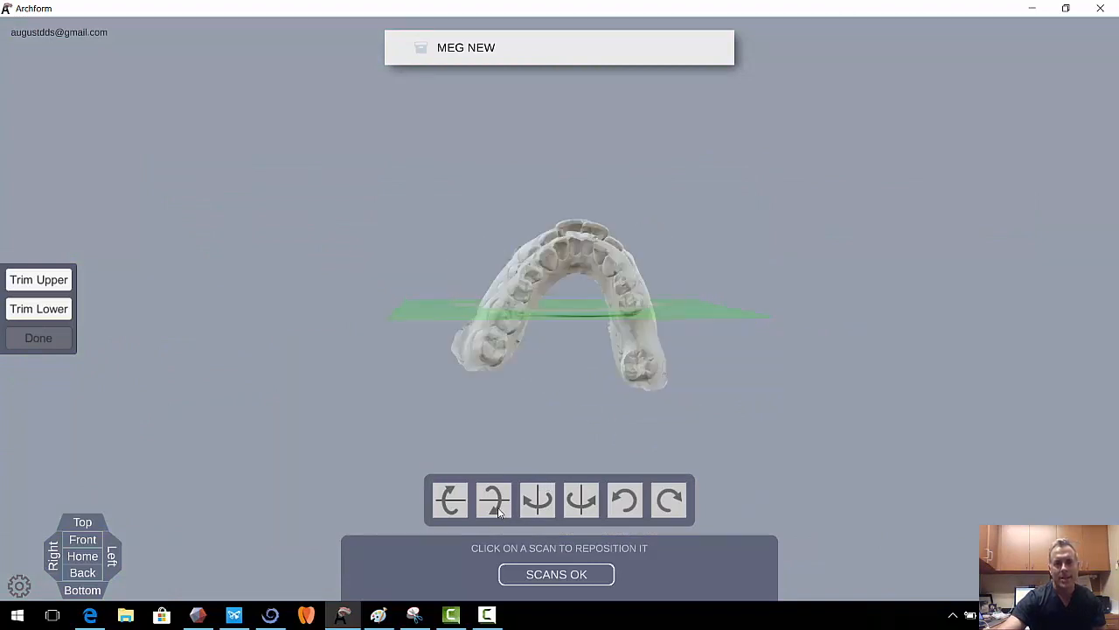
pyautogui.click(500, 512)
pyautogui.moveTo(647, 364); pyautogui.dragTo(654, 515, button='right')
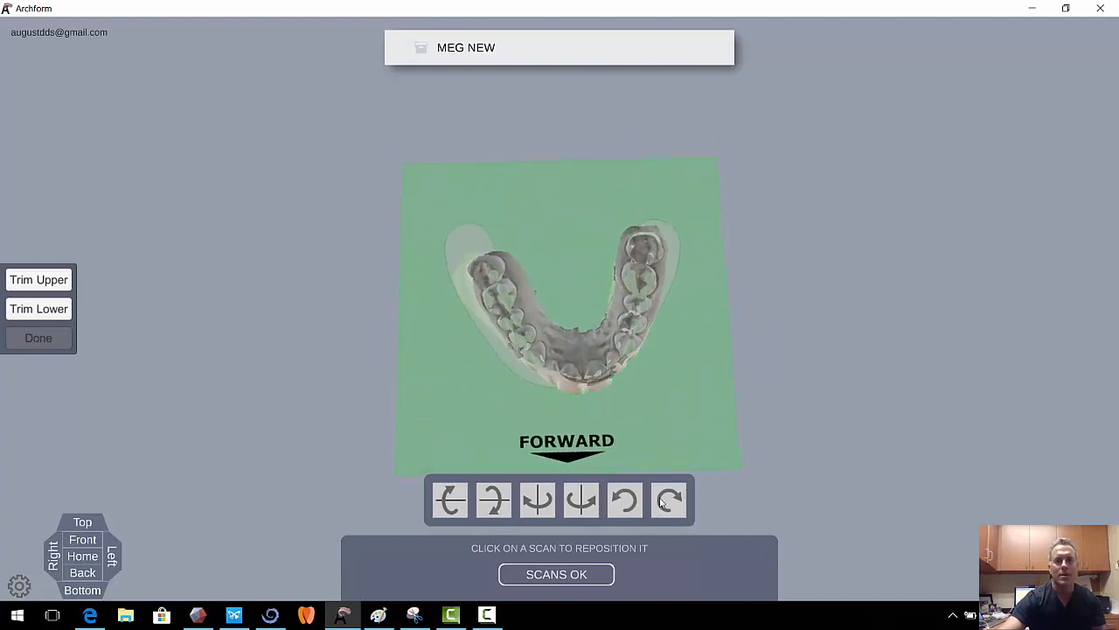
# Select the upper and lower scans together, shift and turn them slightly to fit the arch outline, and accept the scan positions
pyautogui.click(579, 385)
pyautogui.moveTo(670, 451); pyautogui.dragTo(712, 317, button='right')
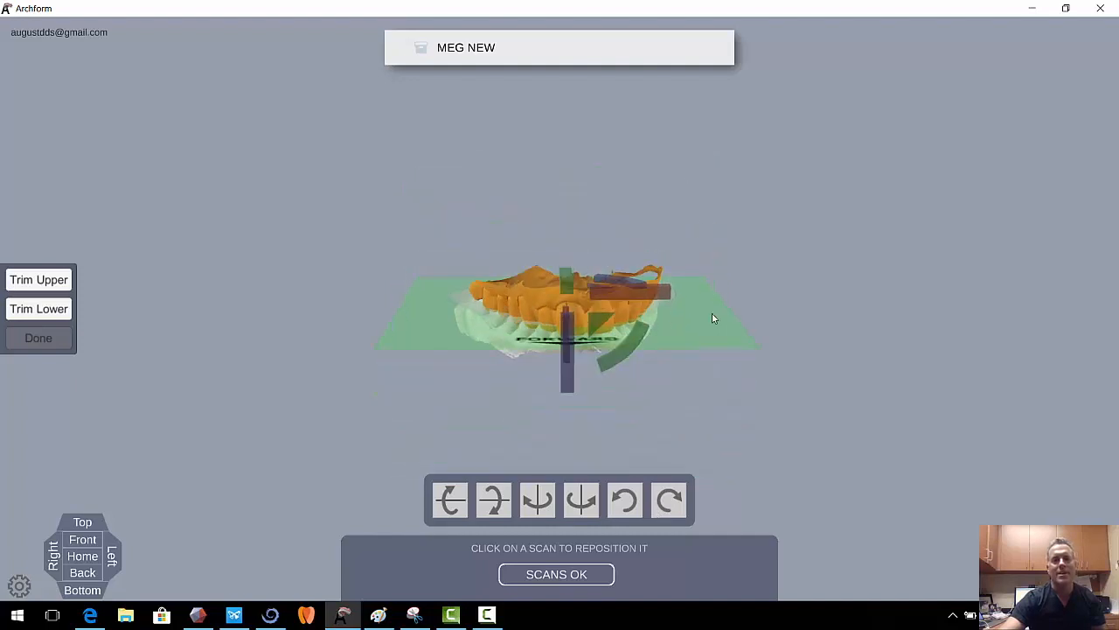
pyautogui.scroll(10, 712, 318)
pyautogui.scroll(-10, 730, 352)
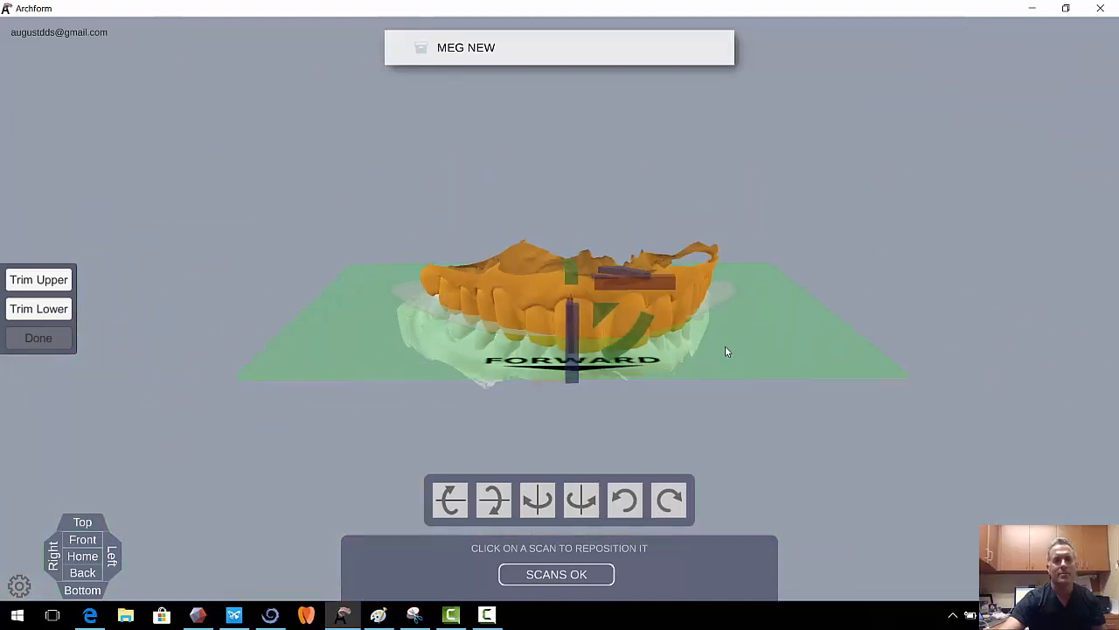
pyautogui.moveTo(726, 347); pyautogui.dragTo(722, 320, button='right')
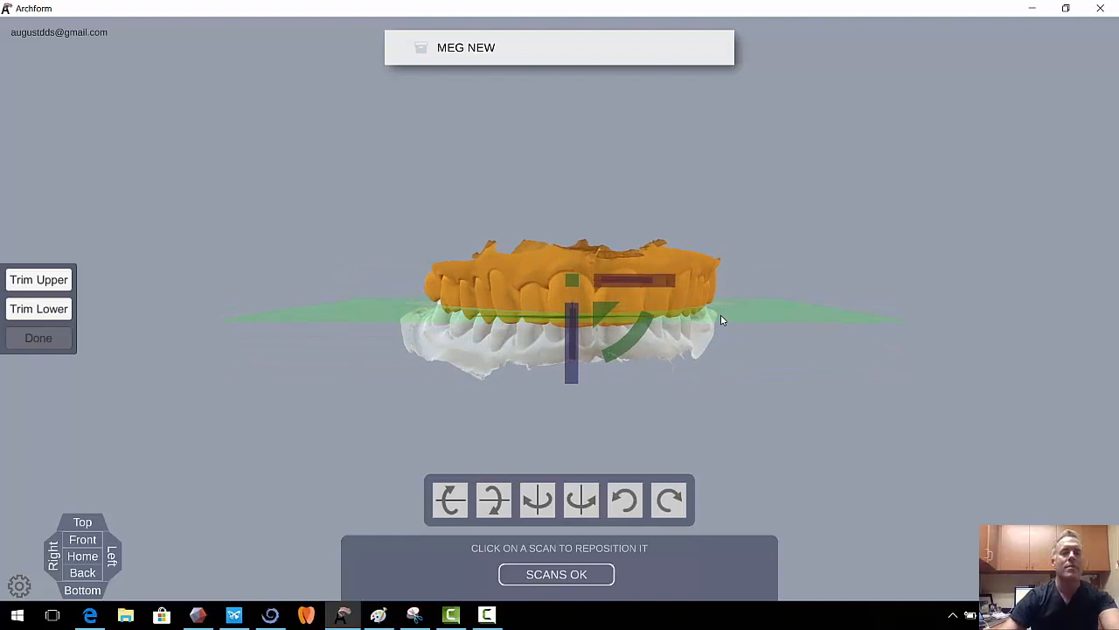
pyautogui.click(522, 357)
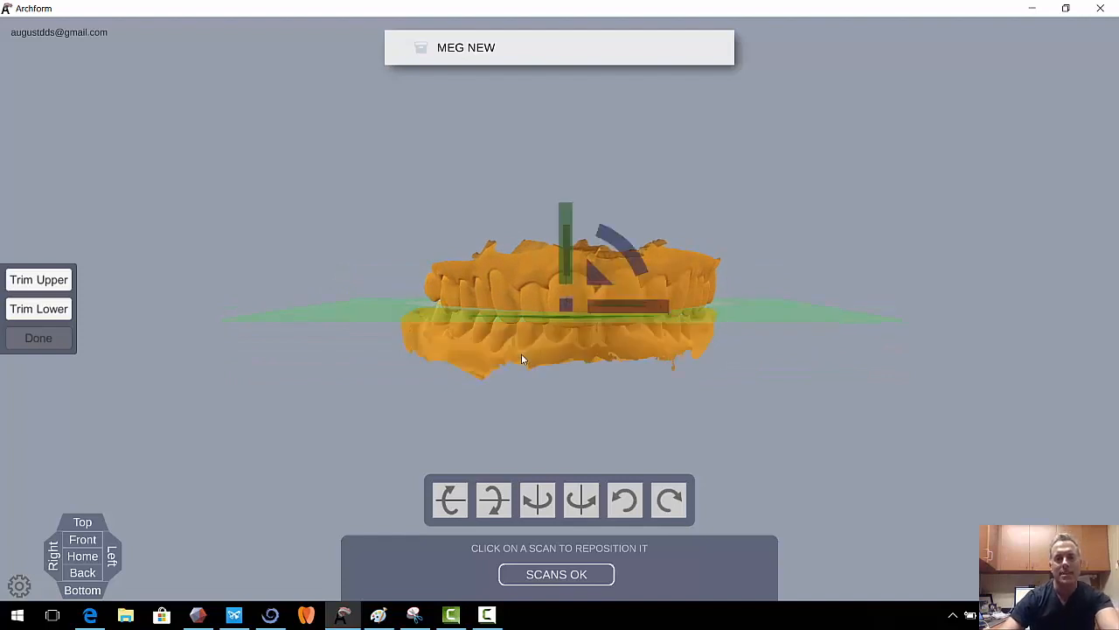
pyautogui.moveTo(725, 415); pyautogui.dragTo(775, 549, button='right')
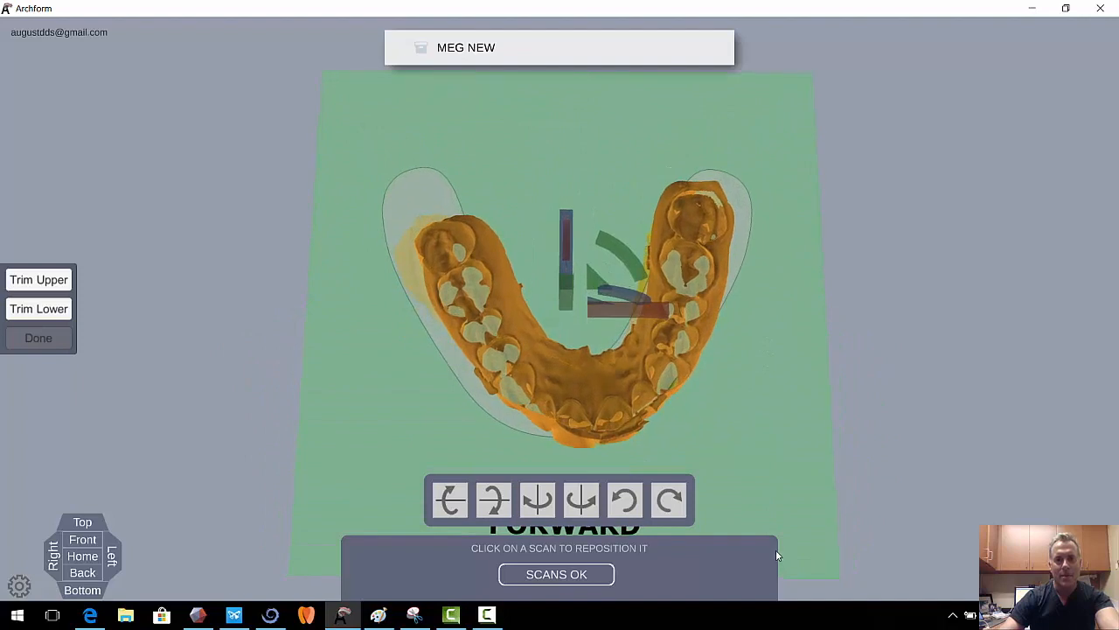
pyautogui.moveTo(591, 278)
pyautogui.mouseDown()
pyautogui.moveTo(580, 270)
pyautogui.moveTo(612, 252)
pyautogui.moveTo(591, 273)
pyautogui.mouseUp()
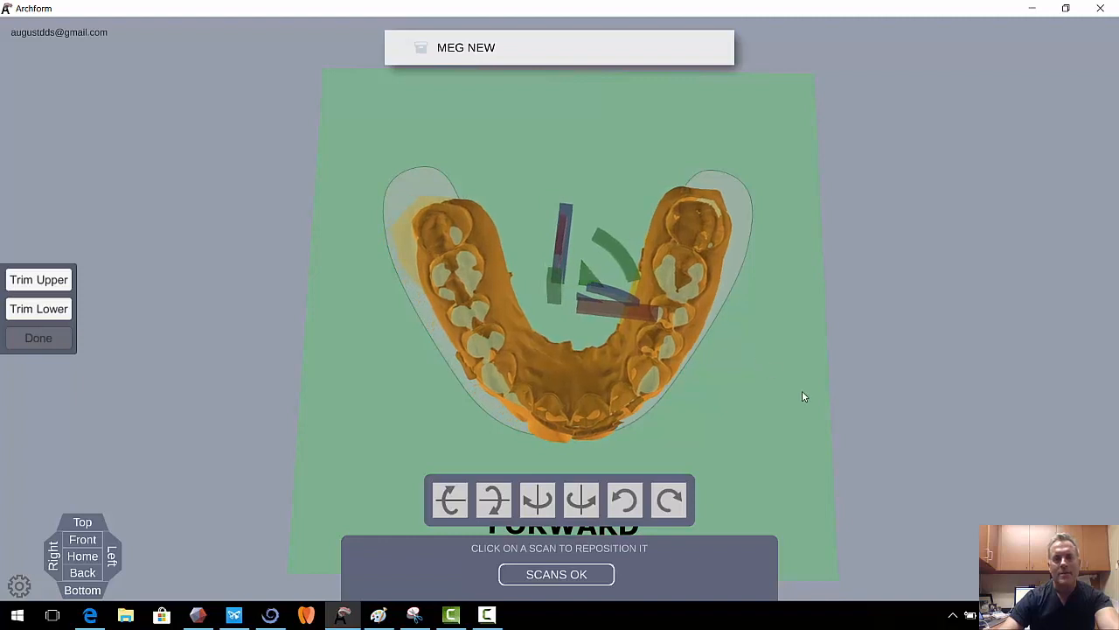
pyautogui.moveTo(801, 391); pyautogui.dragTo(789, 297, button='right')
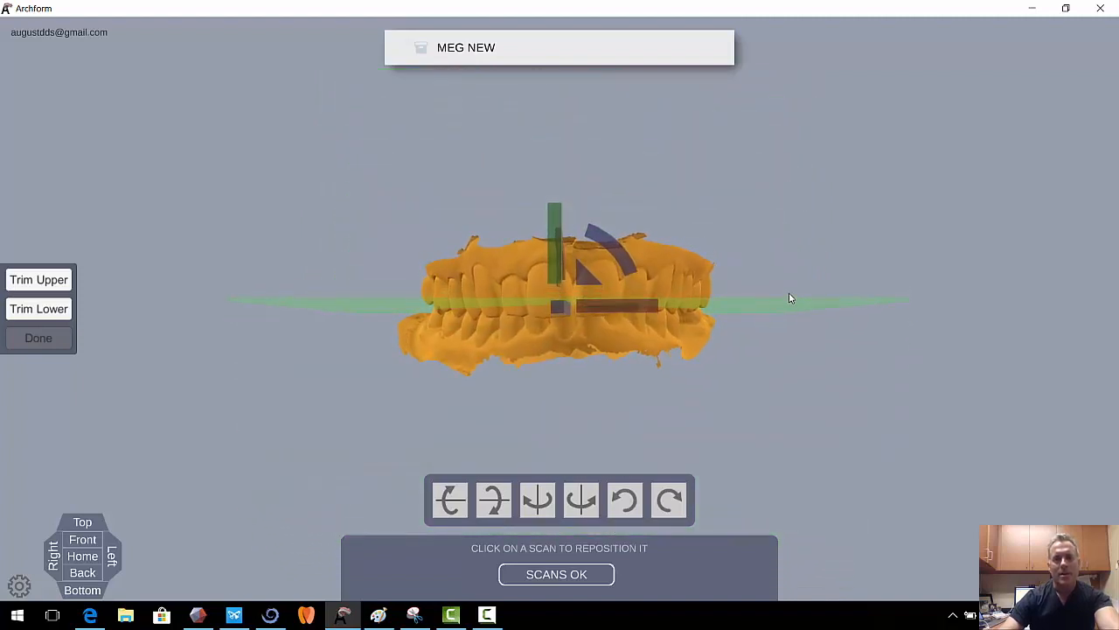
pyautogui.click(566, 575)
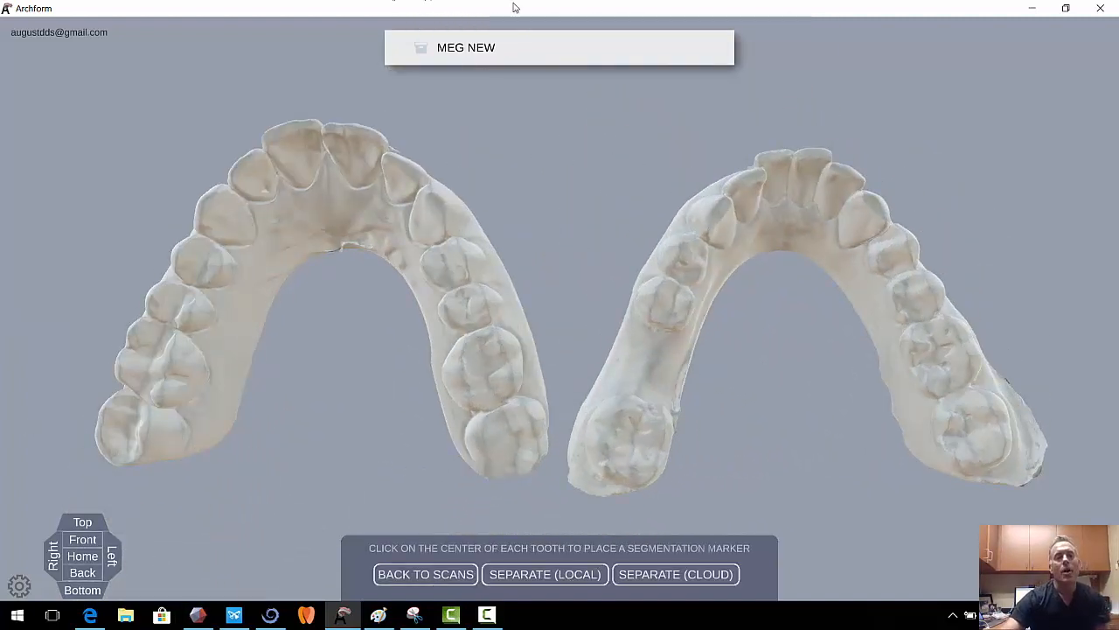
# Place a segmentation marker at the center of every tooth on the upper arch, from one last molar around to the other
pyautogui.moveTo(466, 409); pyautogui.dragTo(582, 140, button='right')
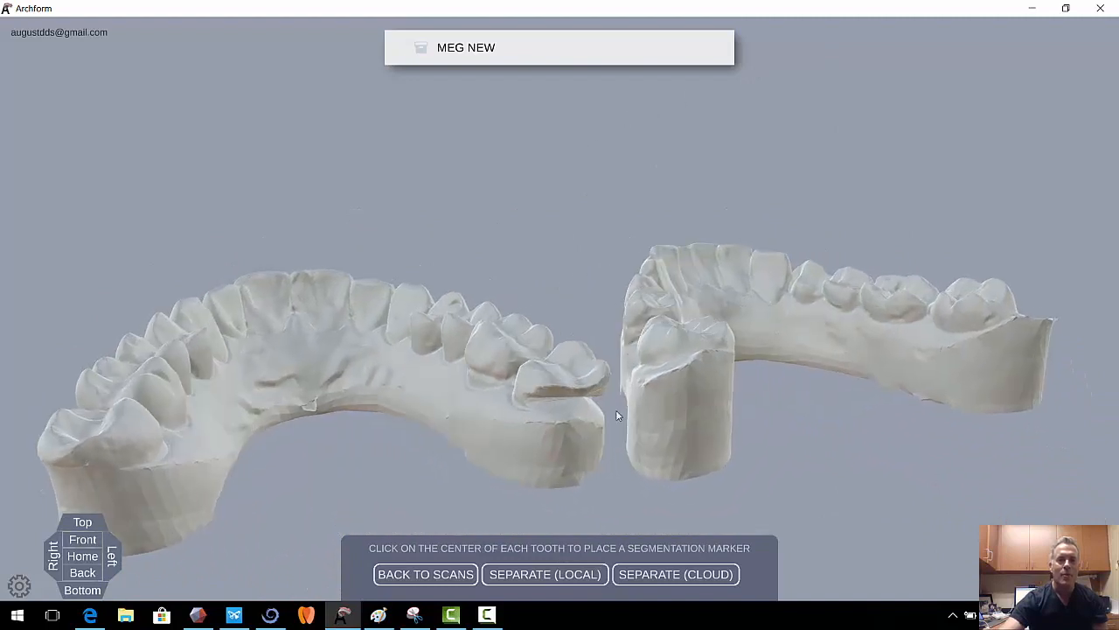
pyautogui.moveTo(589, 259); pyautogui.dragTo(495, 476, button='right')
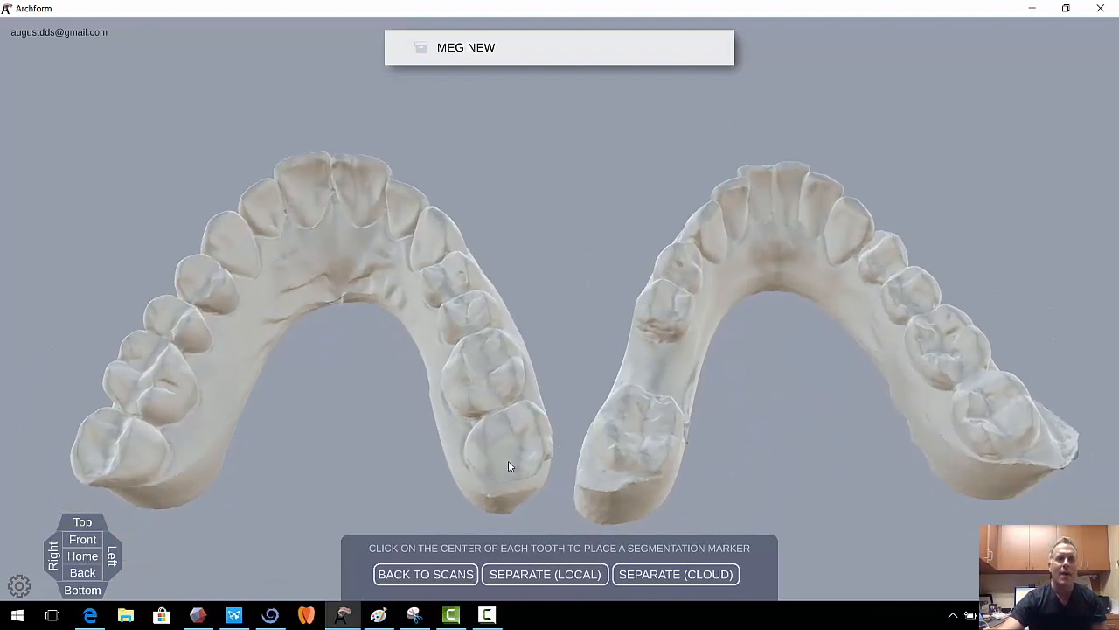
pyautogui.moveTo(394, 456)
pyautogui.mouseDown(button='right')
pyautogui.moveTo(377, 260)
pyautogui.moveTo(412, 423)
pyautogui.moveTo(405, 324)
pyautogui.moveTo(401, 475)
pyautogui.mouseUp(button='right')
pyautogui.click(104, 454)
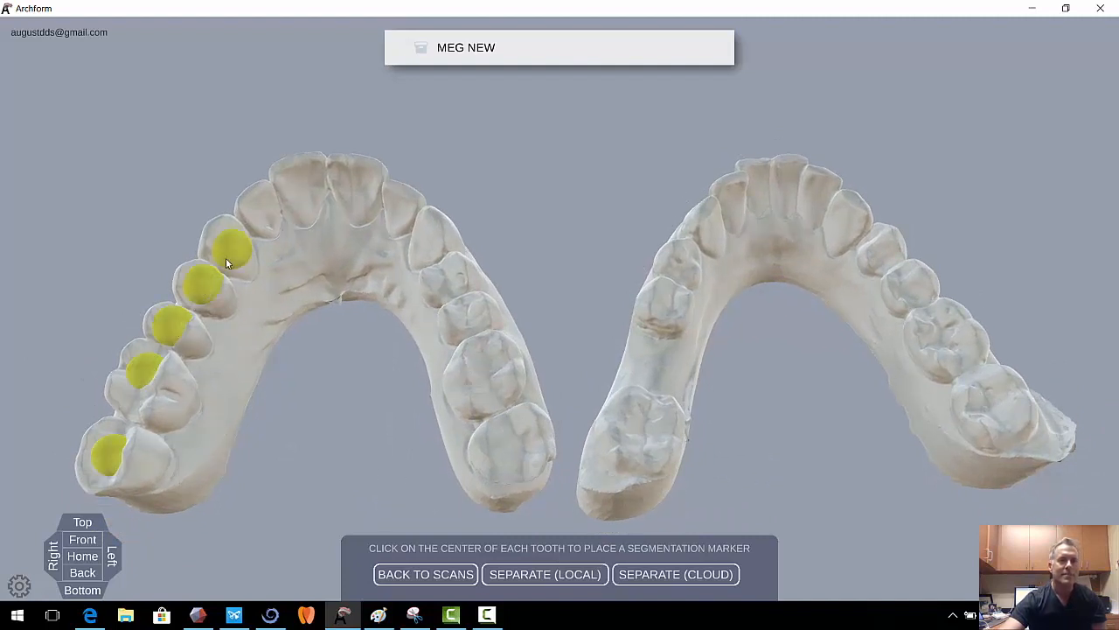
pyautogui.click(302, 191)
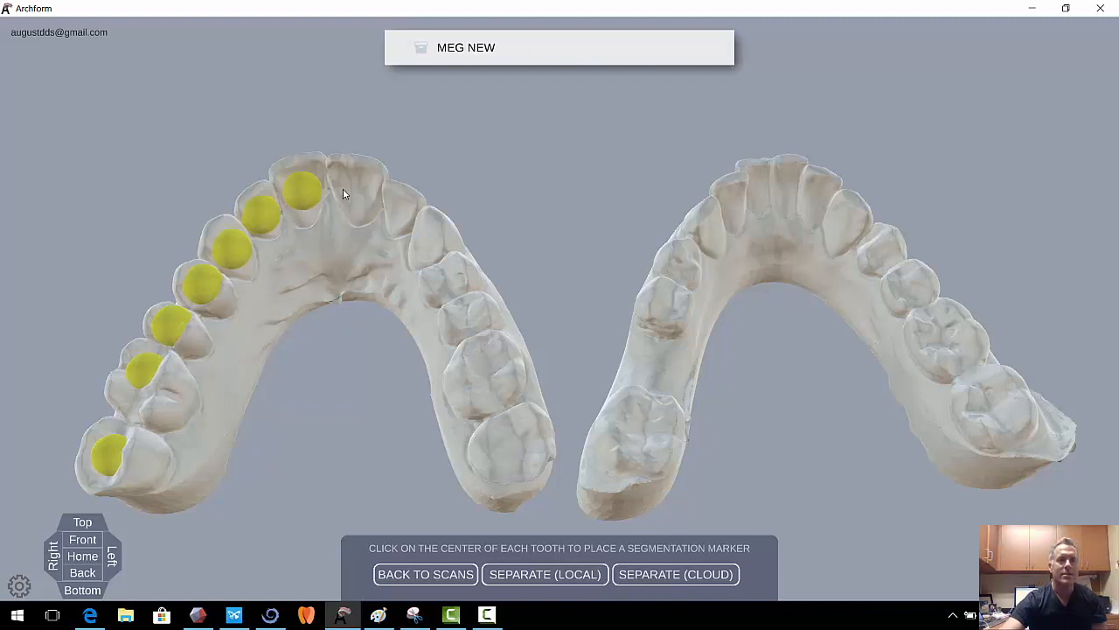
pyautogui.click(437, 256)
pyautogui.click(442, 274)
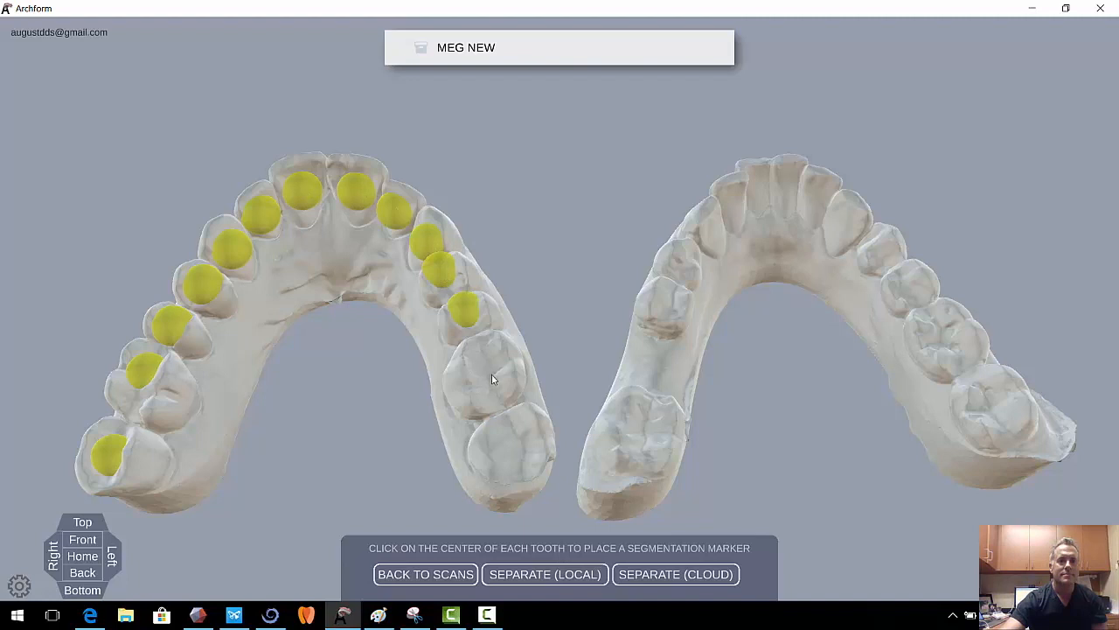
pyautogui.click(511, 437)
# Place a segmentation marker at the center of every tooth on the lower arch and run the separation in the cloud
pyautogui.click(645, 430)
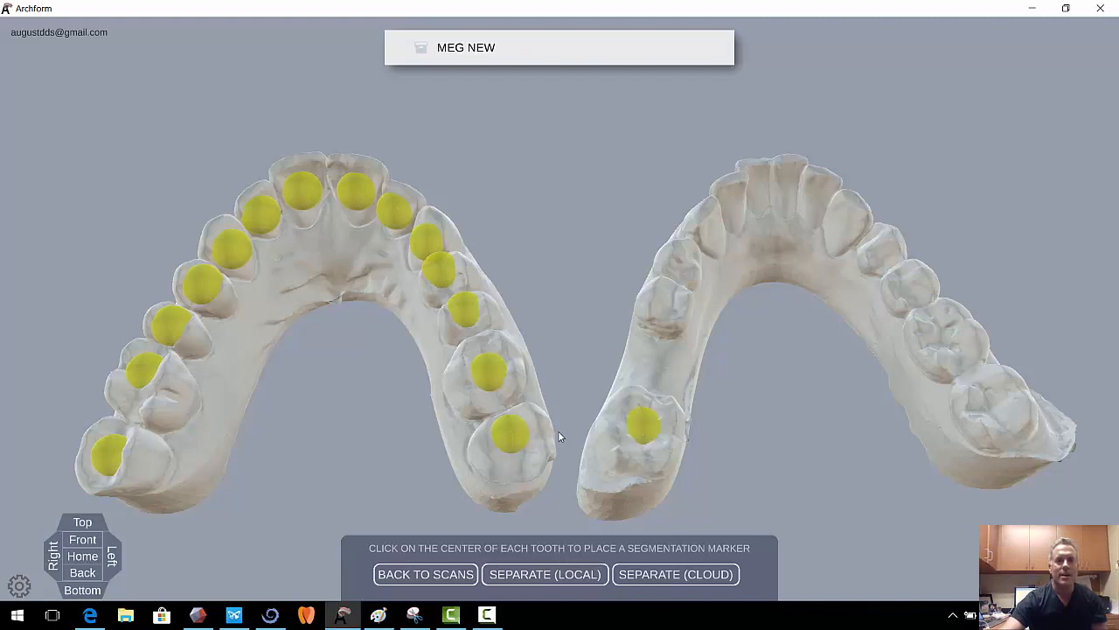
pyautogui.click(671, 308)
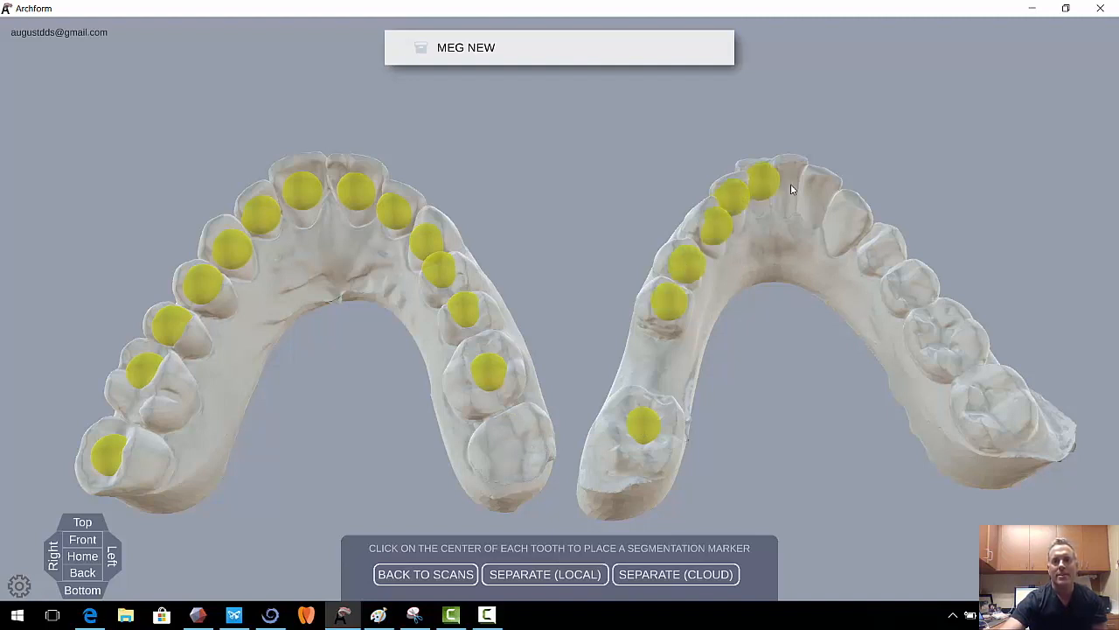
pyautogui.click(846, 219)
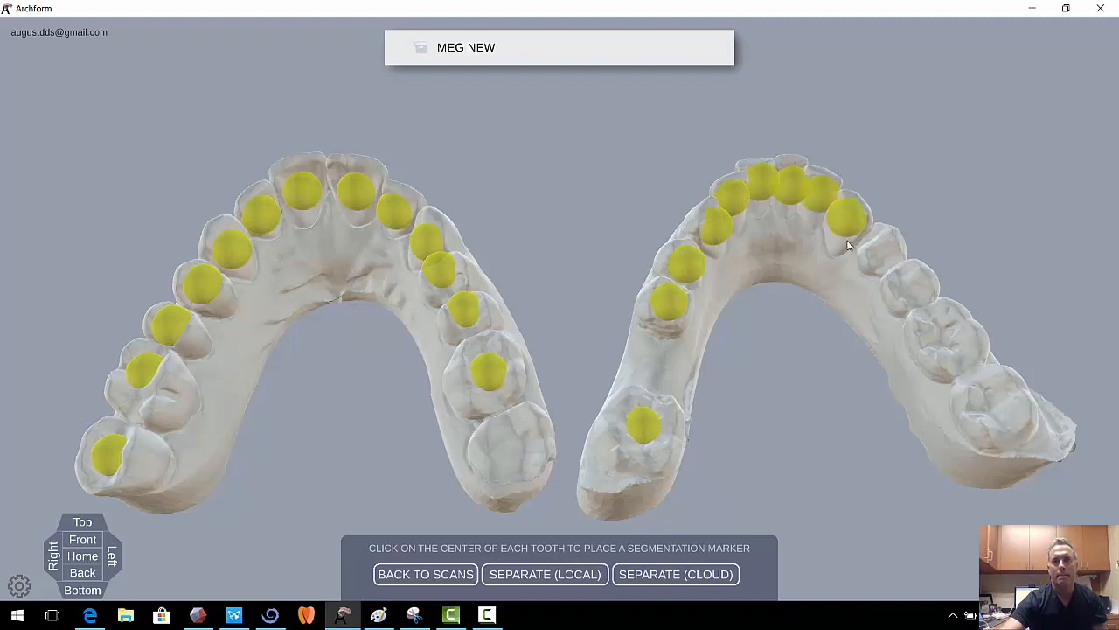
pyautogui.click(945, 336)
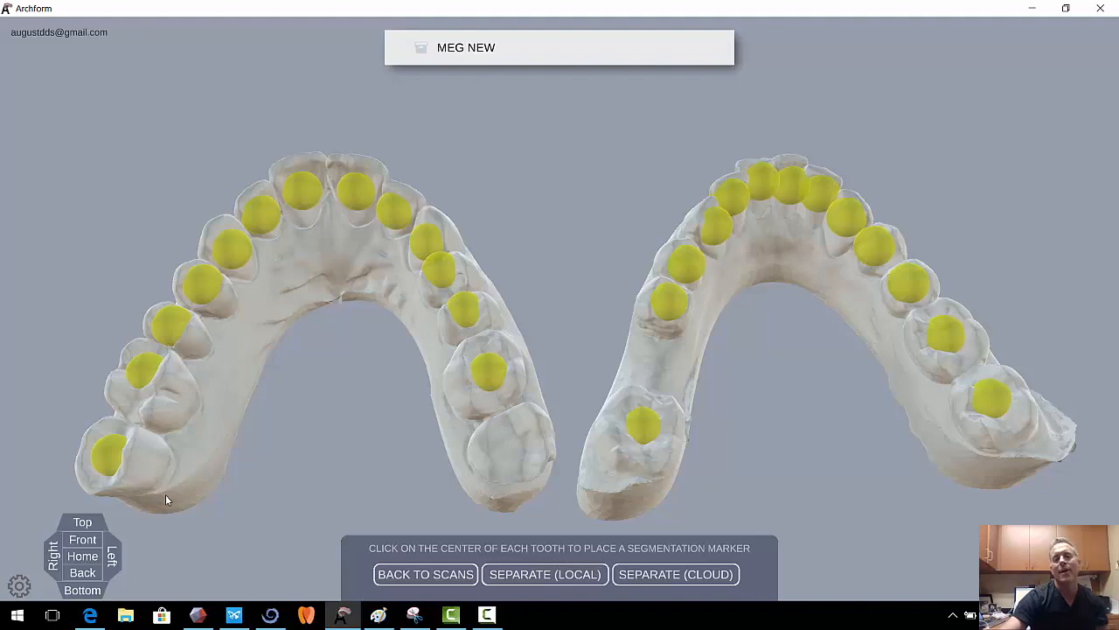
pyautogui.click(655, 575)
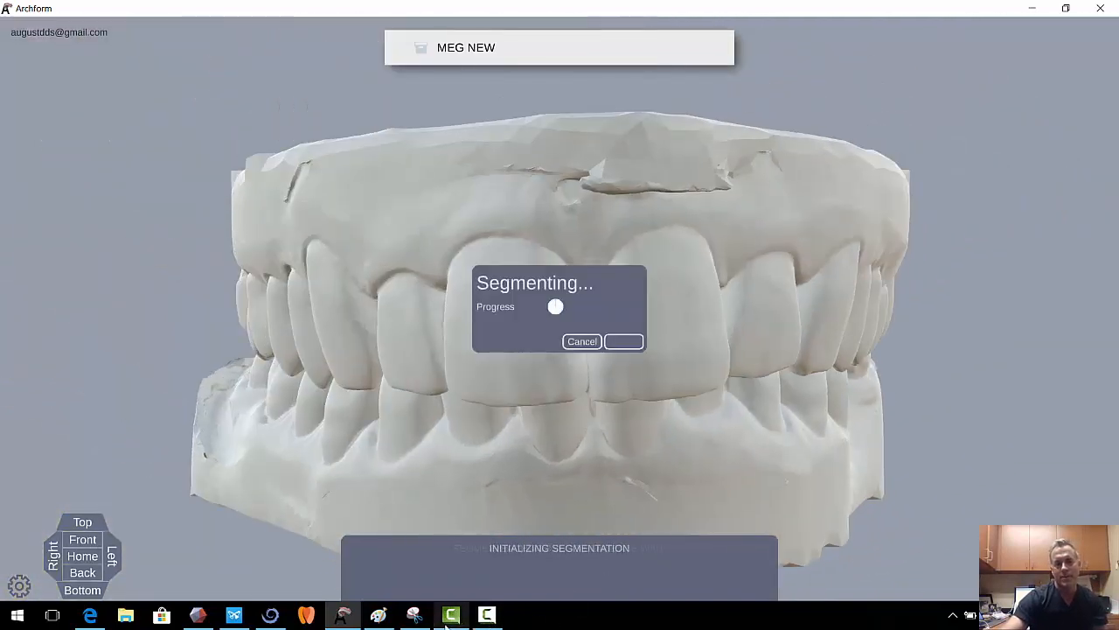
pyautogui.click(452, 614)
pyautogui.click(451, 614)
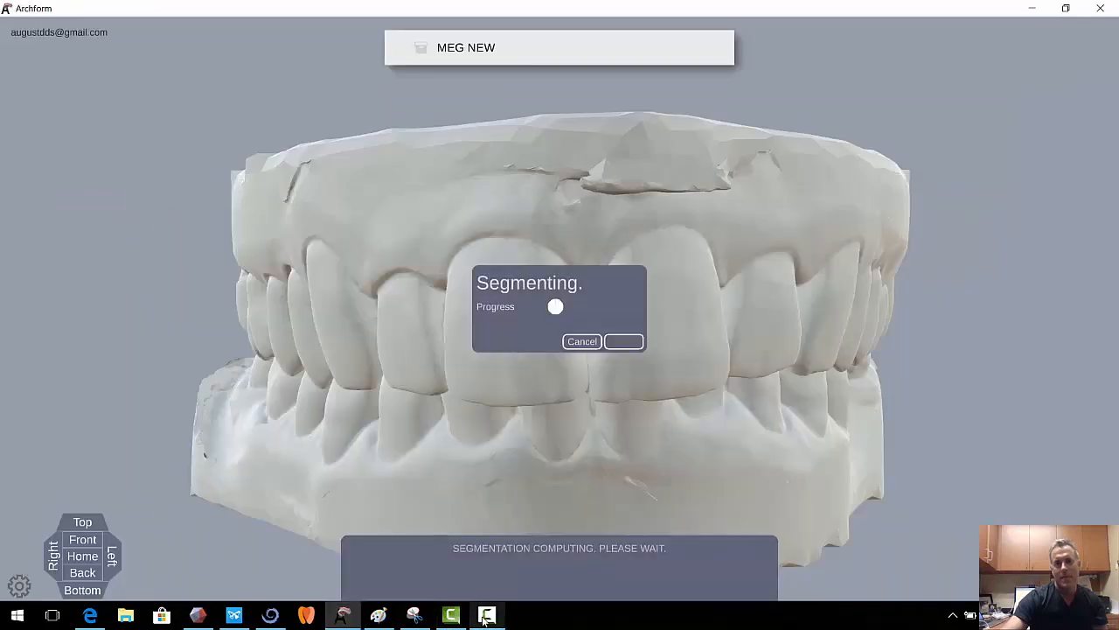
pyautogui.click(486, 616)
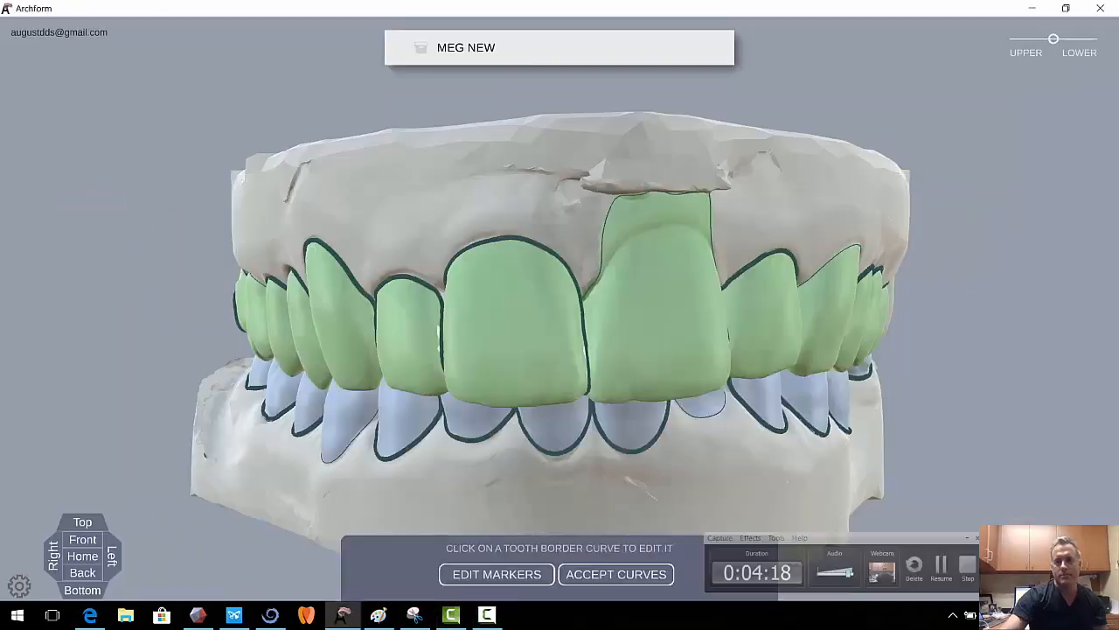
# Display only the upper arch with its tooth border curves, seen from the front
pyautogui.moveTo(737, 494)
pyautogui.mouseDown()
pyautogui.moveTo(658, 423)
pyautogui.moveTo(542, 385)
pyautogui.moveTo(425, 449)
pyautogui.moveTo(371, 449)
pyautogui.moveTo(367, 375)
pyautogui.moveTo(460, 415)
pyautogui.moveTo(565, 434)
pyautogui.moveTo(1066, 472)
pyautogui.moveTo(925, 487)
pyautogui.moveTo(731, 452)
pyautogui.moveTo(647, 455)
pyautogui.moveTo(596, 403)
pyautogui.moveTo(674, 452)
pyautogui.moveTo(731, 455)
pyautogui.moveTo(752, 486)
pyautogui.mouseUp()
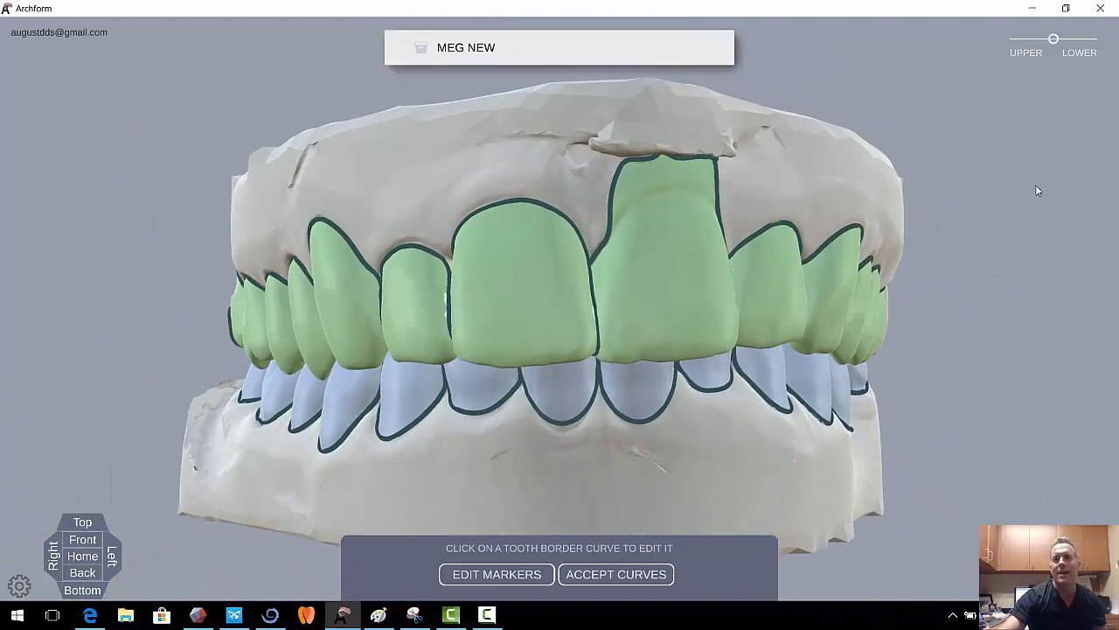
pyautogui.click(1017, 38)
pyautogui.moveTo(641, 425); pyautogui.dragTo(642, 330)
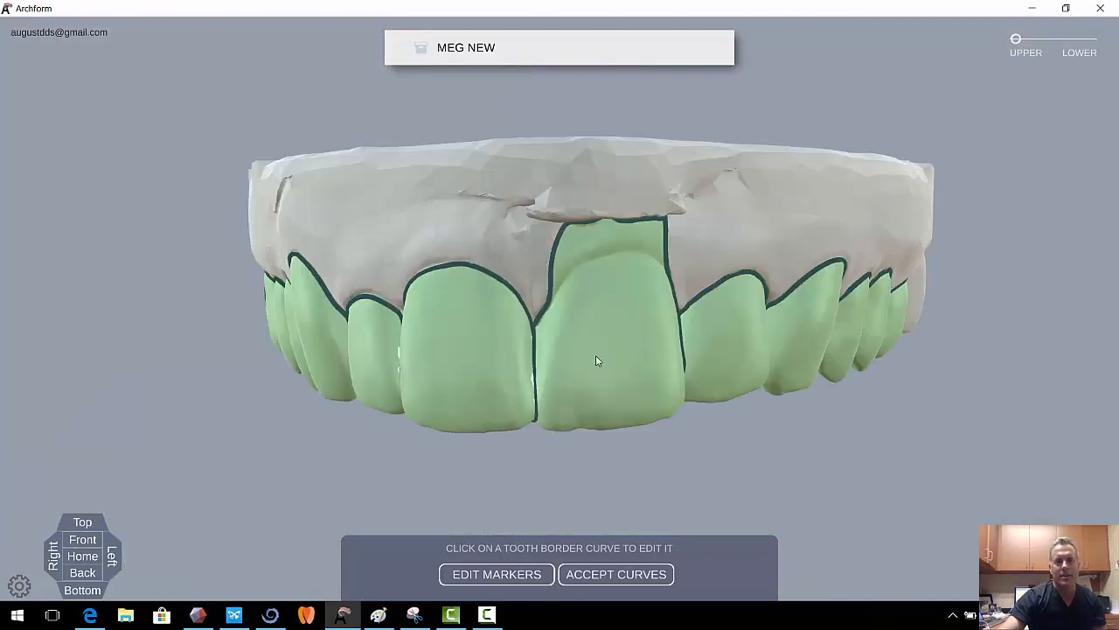
# Sculpt and smooth the overextended border curve of the upper central incisor down to its gum line, and finish that curve
pyautogui.click(602, 352)
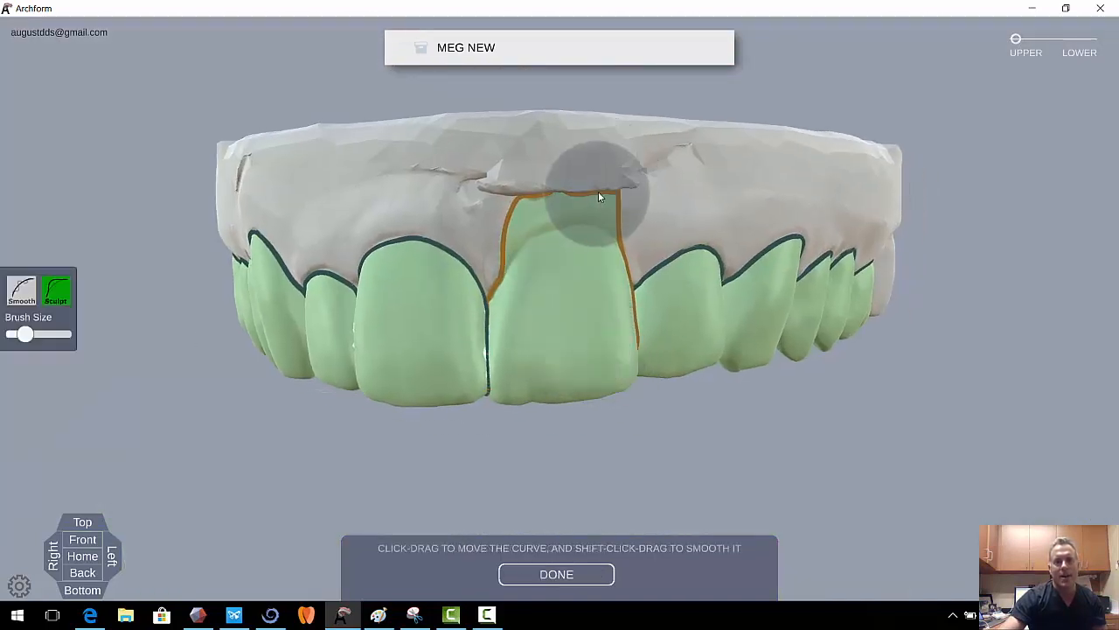
pyautogui.moveTo(599, 195)
pyautogui.mouseDown()
pyautogui.moveTo(580, 225)
pyautogui.moveTo(600, 194)
pyautogui.moveTo(587, 236)
pyautogui.moveTo(568, 198)
pyautogui.moveTo(567, 220)
pyautogui.moveTo(525, 203)
pyautogui.moveTo(531, 245)
pyautogui.moveTo(566, 189)
pyautogui.moveTo(566, 224)
pyautogui.moveTo(560, 191)
pyautogui.moveTo(560, 225)
pyautogui.moveTo(602, 194)
pyautogui.moveTo(603, 219)
pyautogui.mouseUp()
pyautogui.click(22, 290)
pyautogui.moveTo(561, 245)
pyautogui.mouseDown()
pyautogui.moveTo(544, 241)
pyautogui.moveTo(595, 245)
pyautogui.moveTo(518, 240)
pyautogui.moveTo(505, 253)
pyautogui.mouseUp()
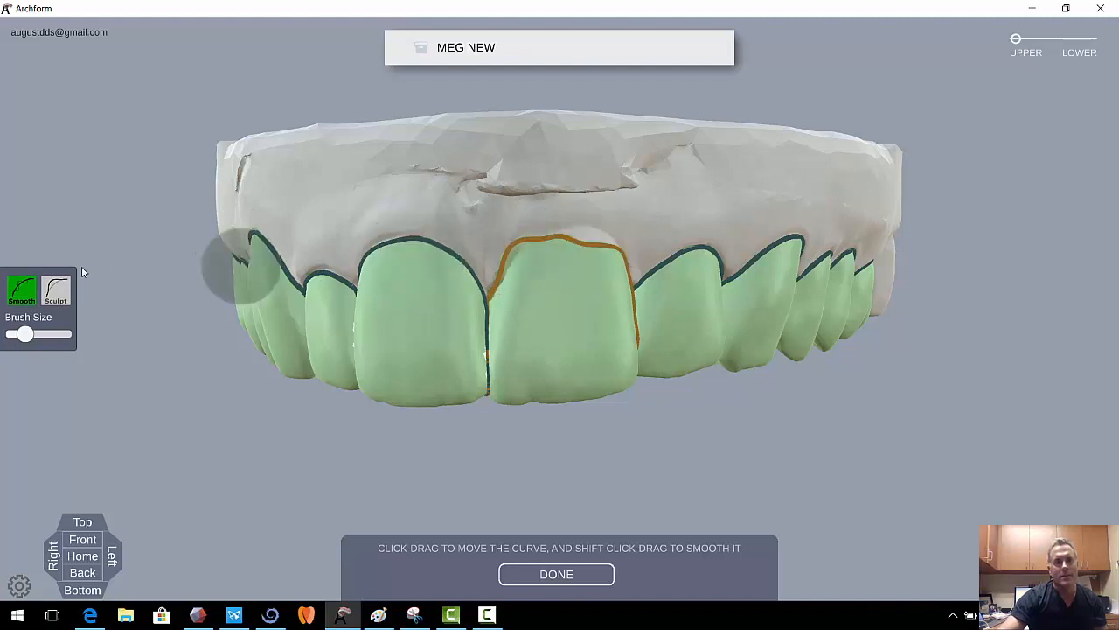
pyautogui.click(53, 292)
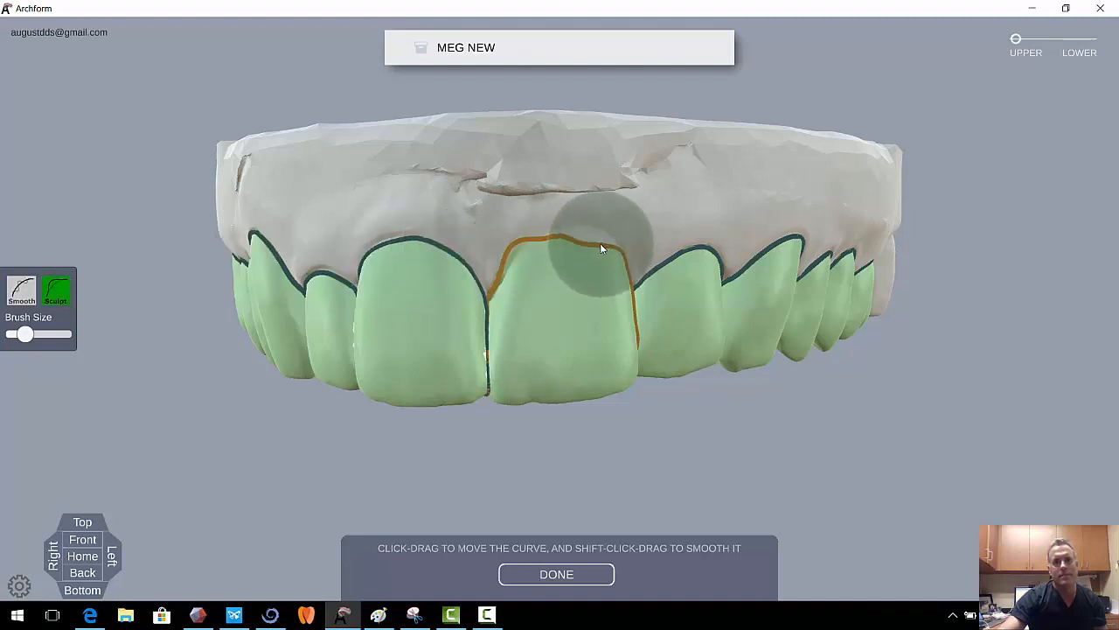
pyautogui.moveTo(603, 236)
pyautogui.mouseDown()
pyautogui.moveTo(586, 241)
pyautogui.moveTo(577, 228)
pyautogui.moveTo(532, 246)
pyautogui.moveTo(513, 237)
pyautogui.moveTo(516, 249)
pyautogui.mouseUp()
pyautogui.moveTo(620, 472); pyautogui.dragTo(525, 80, button='right')
pyautogui.scroll(-5, 649, 375)
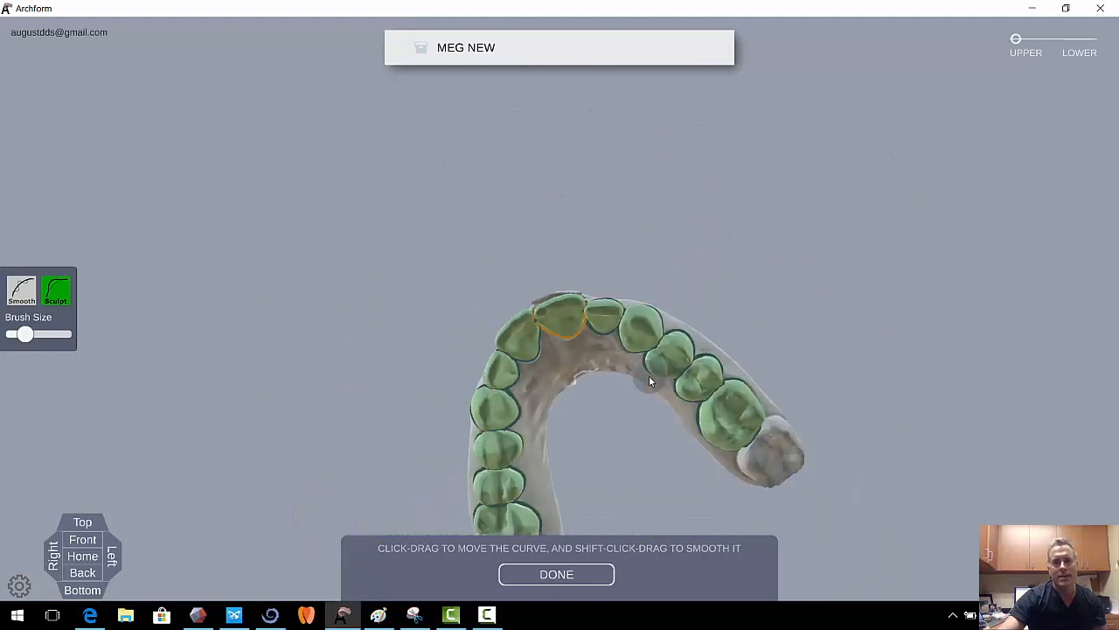
pyautogui.moveTo(610, 315); pyautogui.dragTo(918, 525, button='right')
pyautogui.moveTo(381, 268); pyautogui.dragTo(568, 510, button='right')
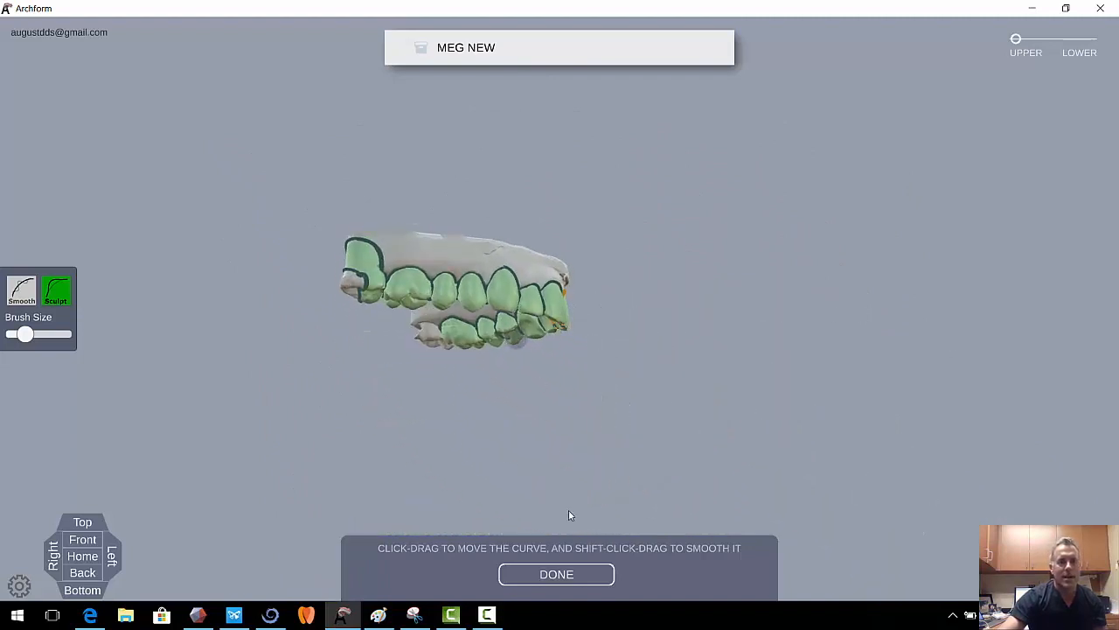
pyautogui.click(570, 574)
# Sculpt the border curve of the patient's upper right last molar outward around the whole crown, and smooth it with the largest brush
pyautogui.click(355, 256)
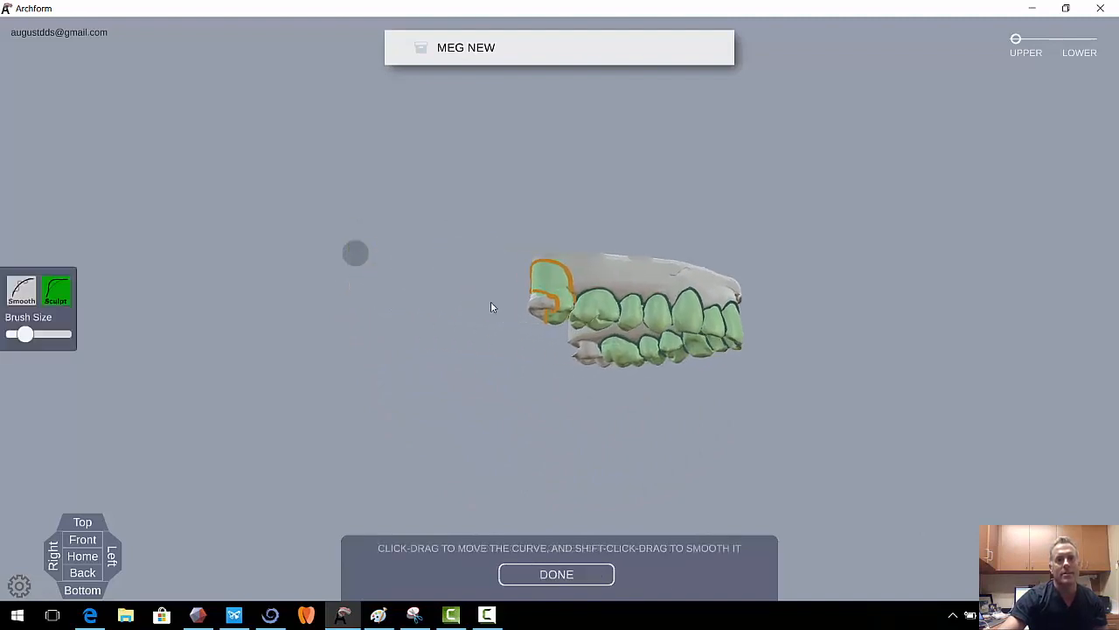
pyautogui.moveTo(568, 259)
pyautogui.mouseDown(button='right')
pyautogui.moveTo(765, 316)
pyautogui.moveTo(713, 316)
pyautogui.moveTo(671, 157)
pyautogui.moveTo(631, 103)
pyautogui.moveTo(725, 26)
pyautogui.moveTo(745, 39)
pyautogui.mouseUp(button='right')
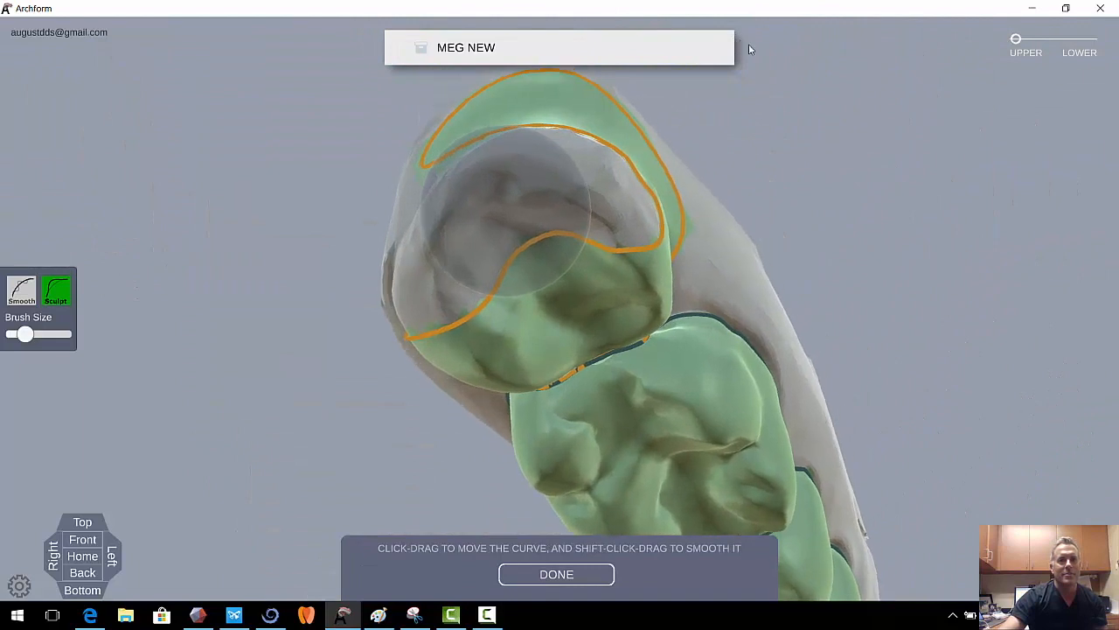
pyautogui.moveTo(598, 252)
pyautogui.mouseDown()
pyautogui.moveTo(525, 233)
pyautogui.moveTo(469, 184)
pyautogui.moveTo(437, 175)
pyautogui.moveTo(490, 306)
pyautogui.moveTo(395, 258)
pyautogui.moveTo(474, 266)
pyautogui.moveTo(410, 213)
pyautogui.moveTo(479, 225)
pyautogui.moveTo(415, 102)
pyautogui.moveTo(414, 145)
pyautogui.moveTo(429, 150)
pyautogui.moveTo(519, 114)
pyautogui.moveTo(490, 118)
pyautogui.moveTo(449, 145)
pyautogui.moveTo(503, 140)
pyautogui.moveTo(535, 121)
pyautogui.moveTo(649, 109)
pyautogui.moveTo(460, 96)
pyautogui.moveTo(524, 93)
pyautogui.moveTo(565, 92)
pyautogui.moveTo(462, 115)
pyautogui.moveTo(589, 99)
pyautogui.moveTo(632, 123)
pyautogui.moveTo(466, 227)
pyautogui.moveTo(484, 207)
pyautogui.moveTo(491, 143)
pyautogui.moveTo(561, 222)
pyautogui.moveTo(577, 218)
pyautogui.moveTo(532, 138)
pyautogui.moveTo(638, 245)
pyautogui.moveTo(578, 145)
pyautogui.moveTo(530, 190)
pyautogui.moveTo(502, 182)
pyautogui.moveTo(505, 143)
pyautogui.mouseUp()
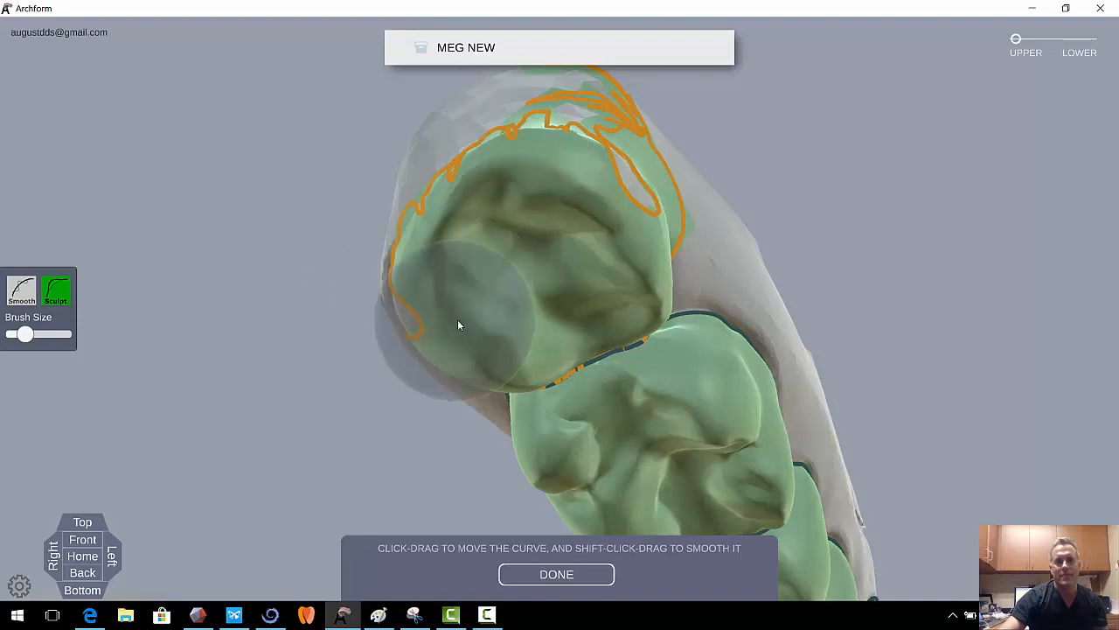
pyautogui.moveTo(456, 321); pyautogui.dragTo(493, 328, button='right')
pyautogui.moveTo(377, 292); pyautogui.dragTo(621, 376, button='right')
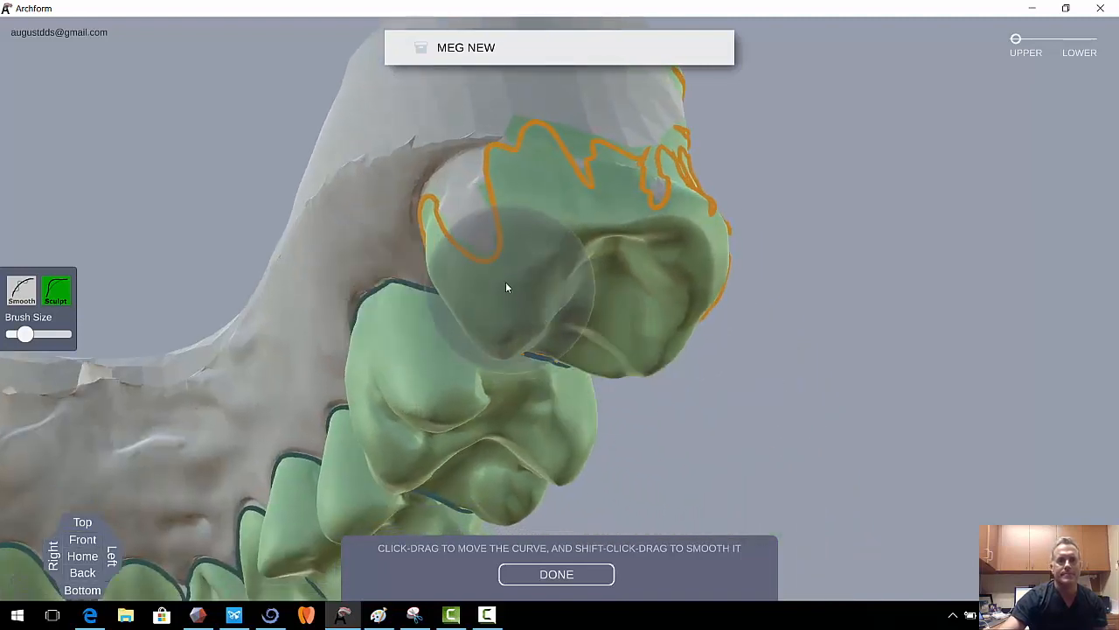
pyautogui.moveTo(939, 237)
pyautogui.mouseDown(button='right')
pyautogui.moveTo(582, 403)
pyautogui.moveTo(325, 397)
pyautogui.moveTo(300, 452)
pyautogui.moveTo(315, 429)
pyautogui.mouseUp(button='right')
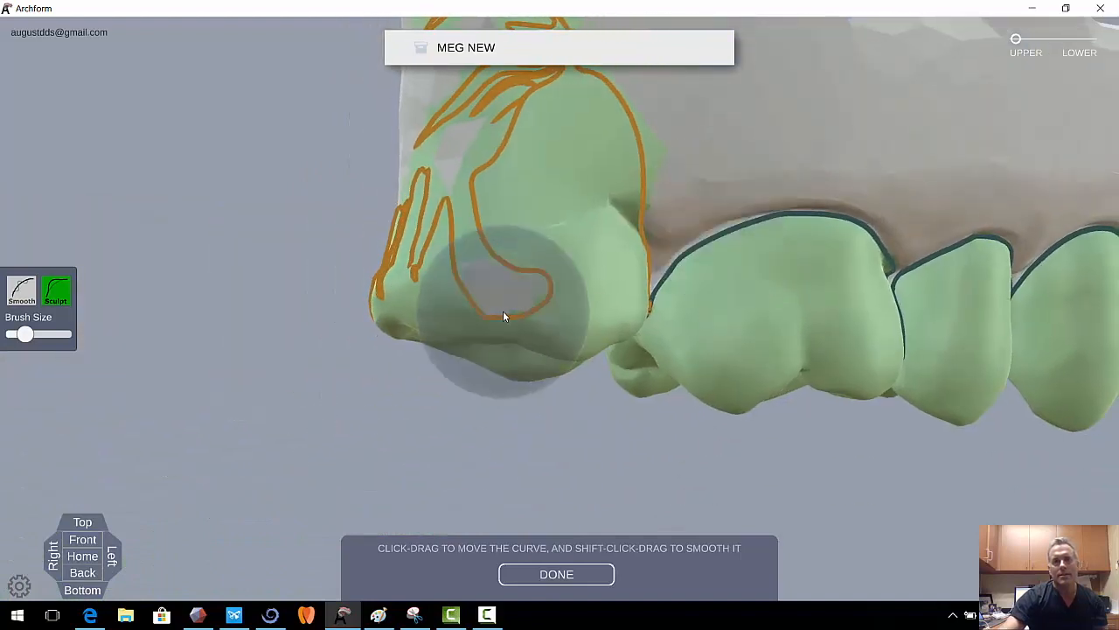
pyautogui.click(487, 615)
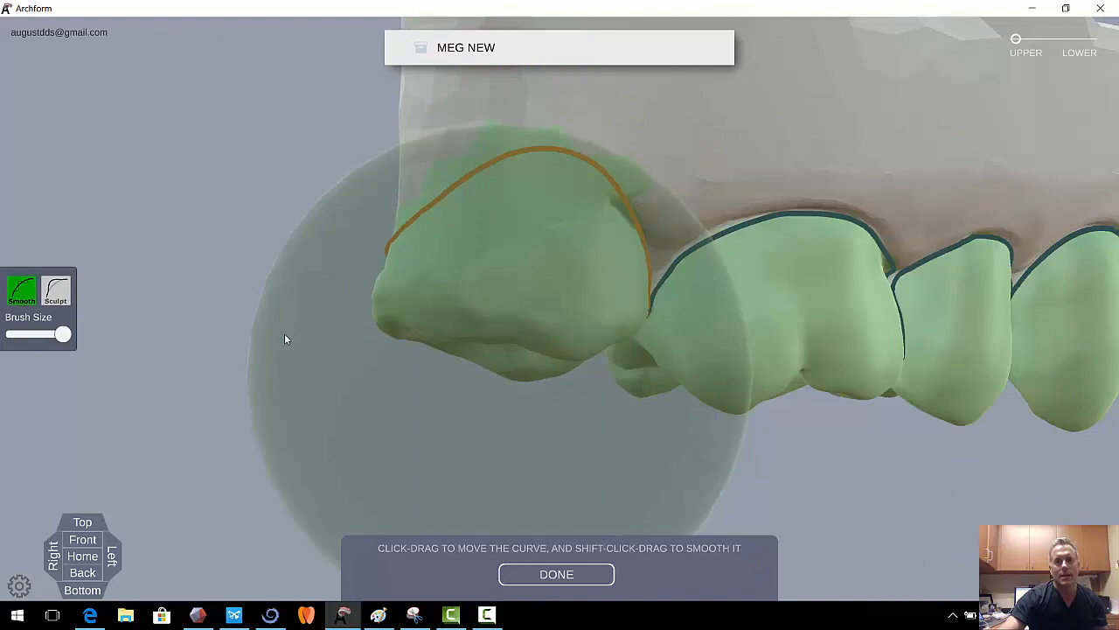
pyautogui.moveTo(318, 303)
pyautogui.mouseDown(button='right')
pyautogui.moveTo(554, 282)
pyautogui.moveTo(624, 142)
pyautogui.moveTo(752, 177)
pyautogui.moveTo(389, 280)
pyautogui.mouseUp(button='right')
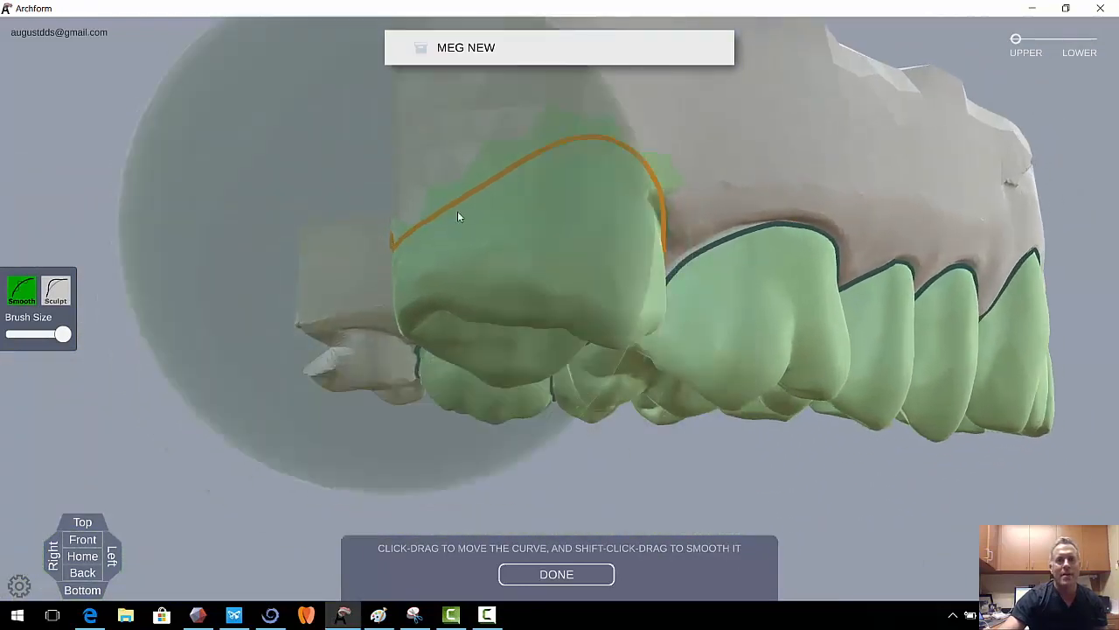
# With a medium-size Sculpt brush, pull the upper last molar's border curve down to the gum line on its outer and back sides
pyautogui.click(57, 294)
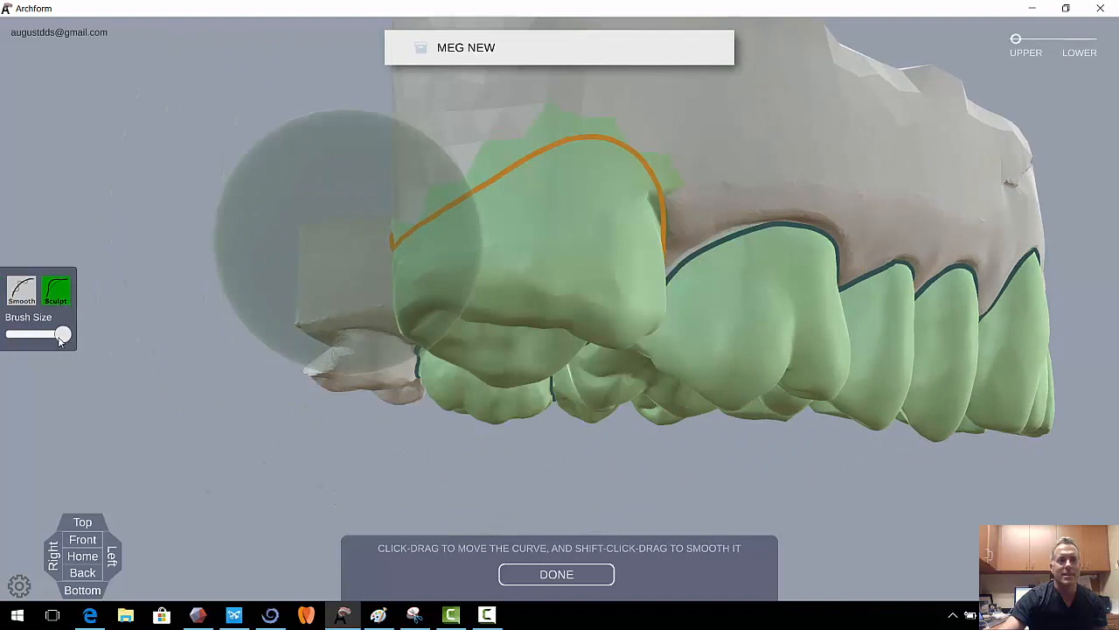
pyautogui.moveTo(62, 341); pyautogui.dragTo(42, 336)
pyautogui.moveTo(545, 156)
pyautogui.mouseDown()
pyautogui.moveTo(539, 175)
pyautogui.moveTo(612, 158)
pyautogui.moveTo(612, 186)
pyautogui.moveTo(494, 204)
pyautogui.moveTo(501, 233)
pyautogui.mouseUp()
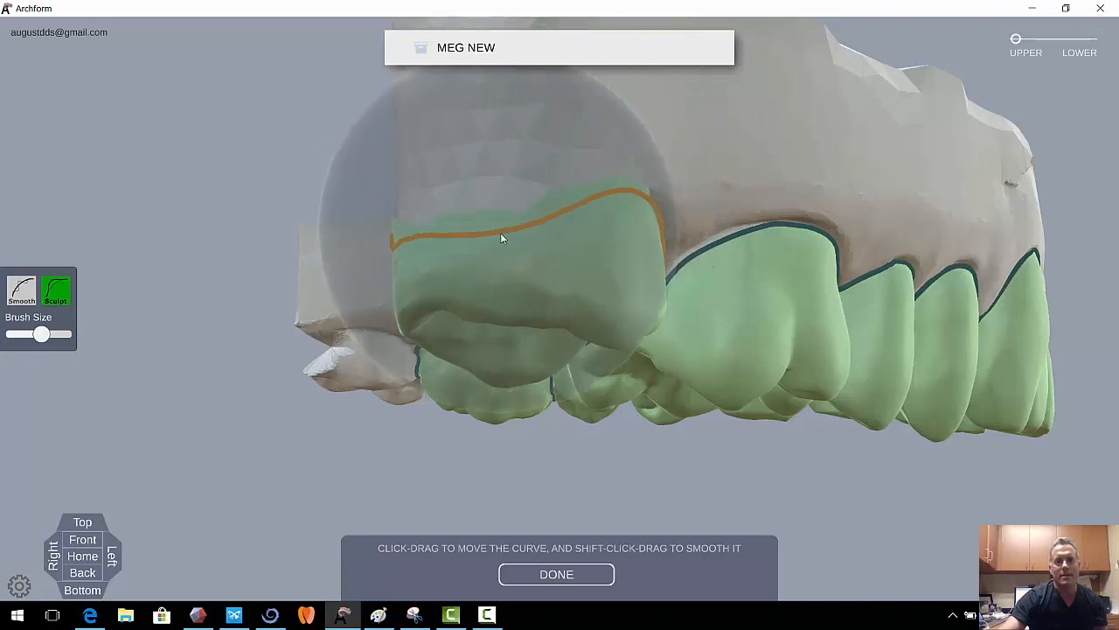
pyautogui.moveTo(589, 199); pyautogui.dragTo(592, 209)
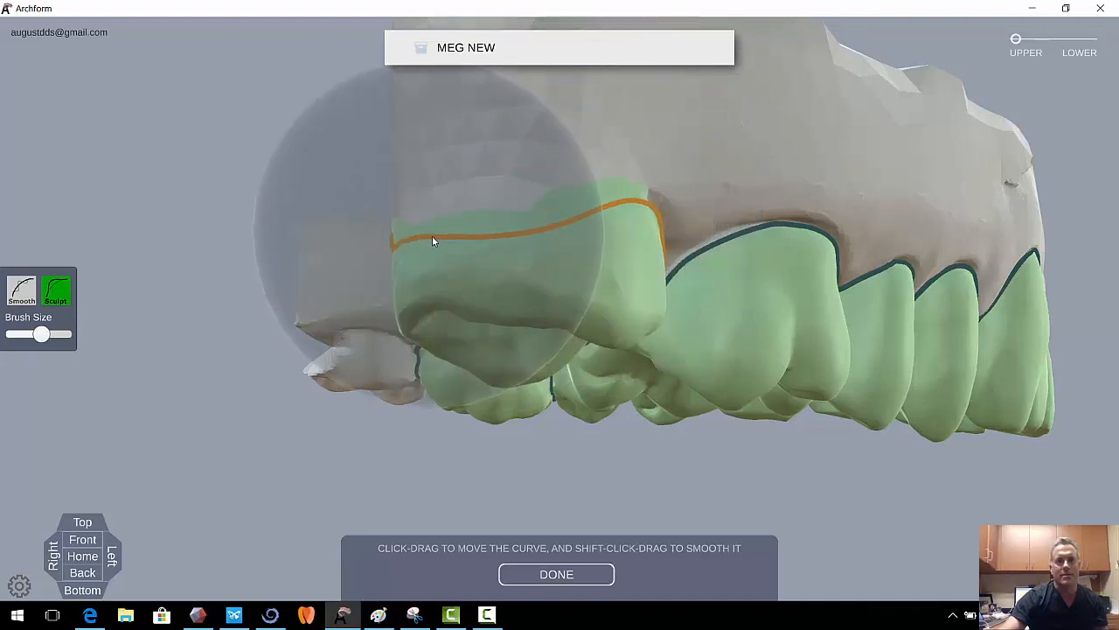
# Smooth and sculpt the palate side of the upper last molar's border curve to follow the gum line
pyautogui.moveTo(262, 255); pyautogui.dragTo(493, 223)
pyautogui.moveTo(355, 215)
pyautogui.mouseDown()
pyautogui.moveTo(531, 216)
pyautogui.moveTo(509, 246)
pyautogui.moveTo(527, 227)
pyautogui.mouseUp()
pyautogui.click(37, 300)
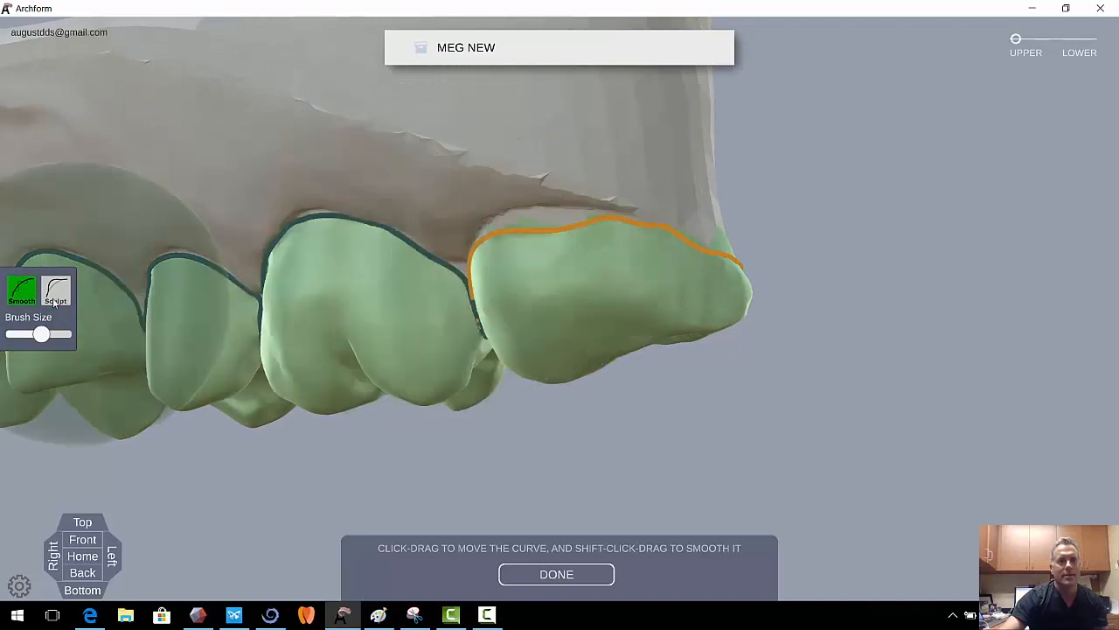
pyautogui.click(55, 295)
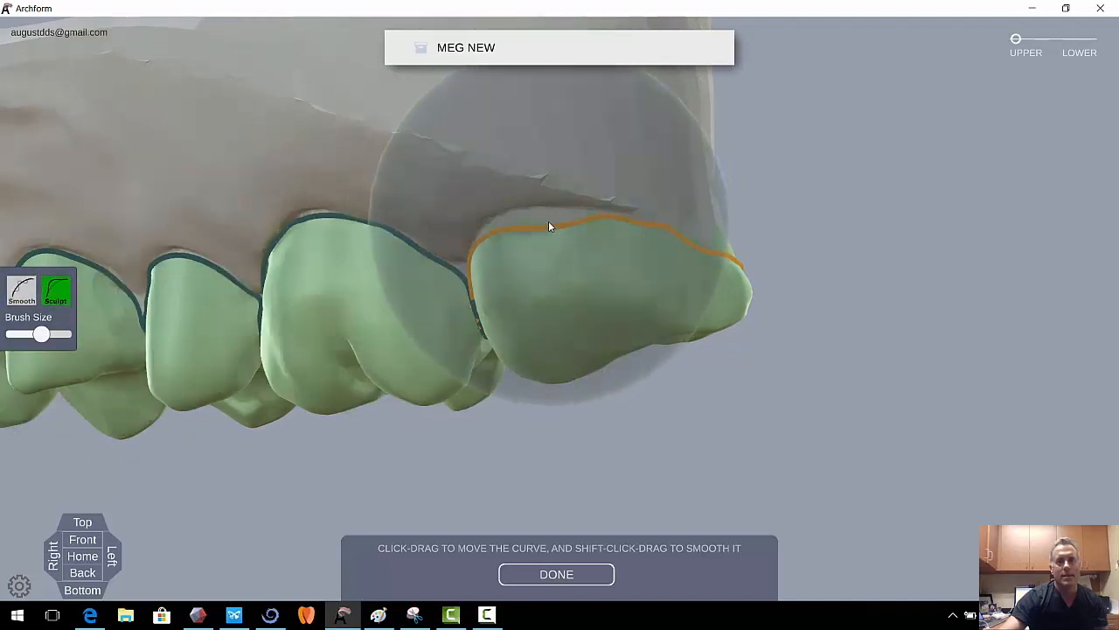
pyautogui.moveTo(785, 395); pyautogui.dragTo(615, 185)
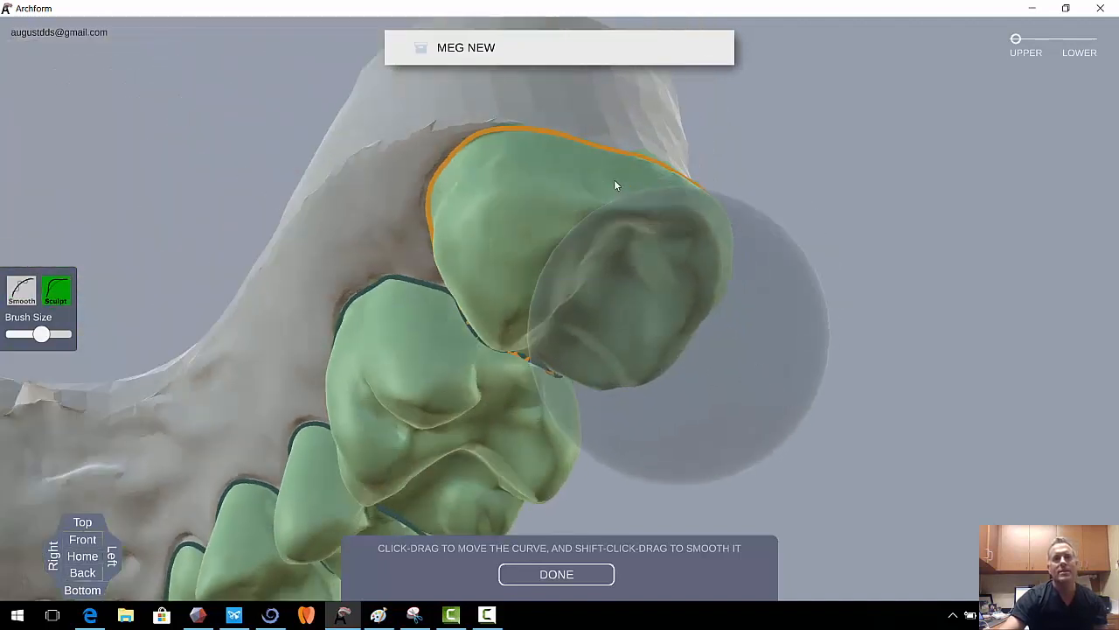
# Display only the lower arch and bring its rear molars into view
pyautogui.scroll(-10, 615, 186)
pyautogui.moveTo(597, 327); pyautogui.dragTo(1056, 104)
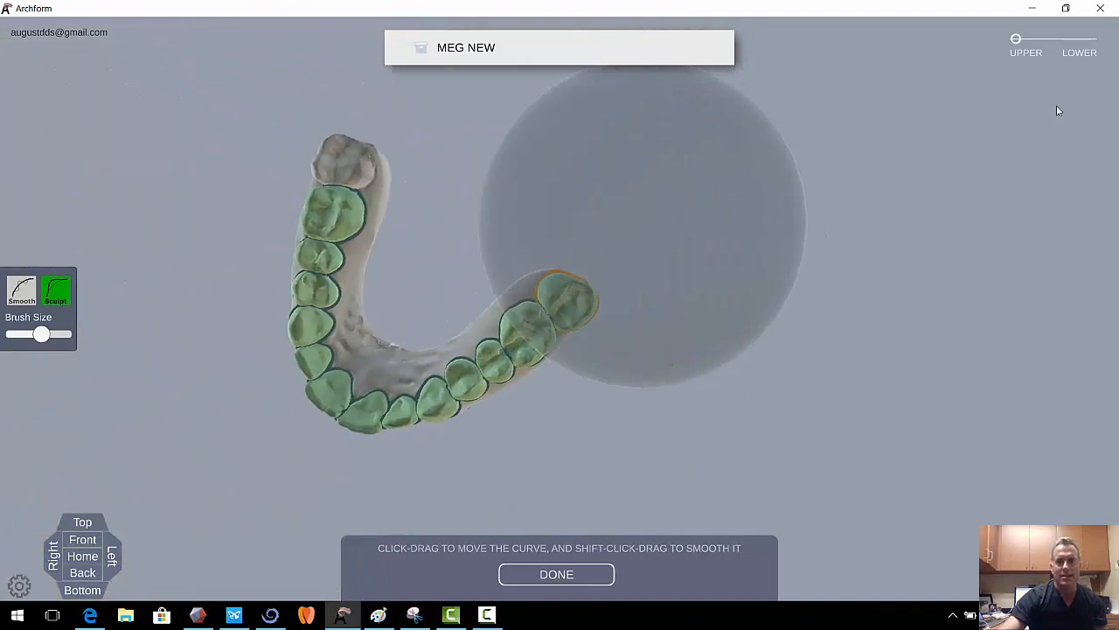
pyautogui.click(1094, 39)
pyautogui.moveTo(727, 318); pyautogui.dragTo(269, 343)
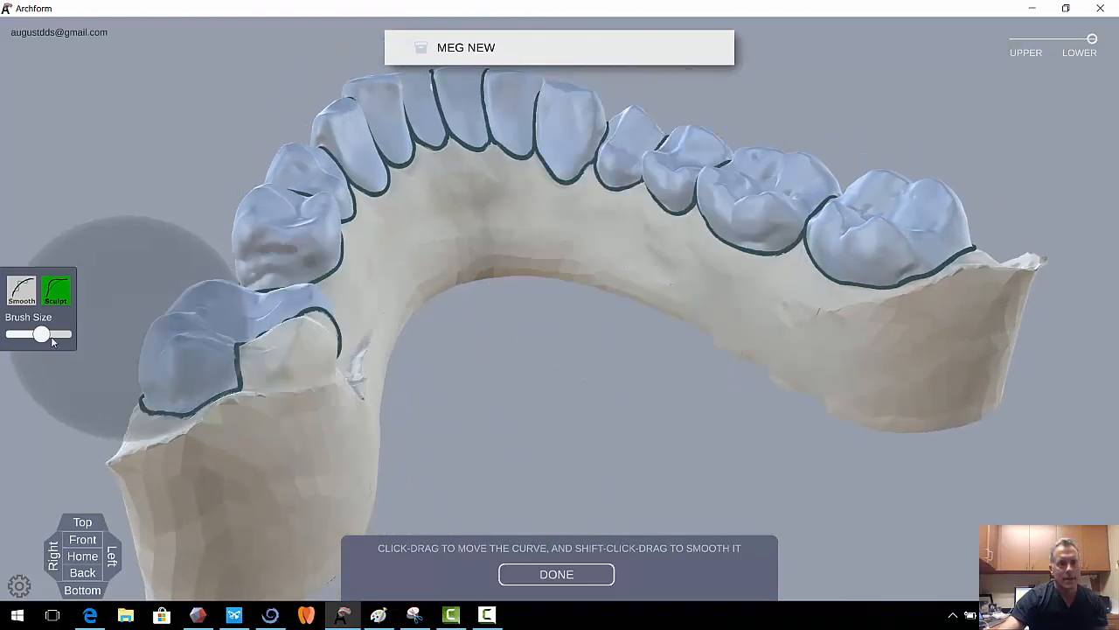
# Sculpt the border curve of the lower molar behind the missing-tooth gap around its full crown with a smaller brush, and smooth it
pyautogui.moveTo(307, 310)
pyautogui.mouseDown()
pyautogui.moveTo(264, 320)
pyautogui.moveTo(225, 354)
pyautogui.moveTo(238, 355)
pyautogui.mouseUp()
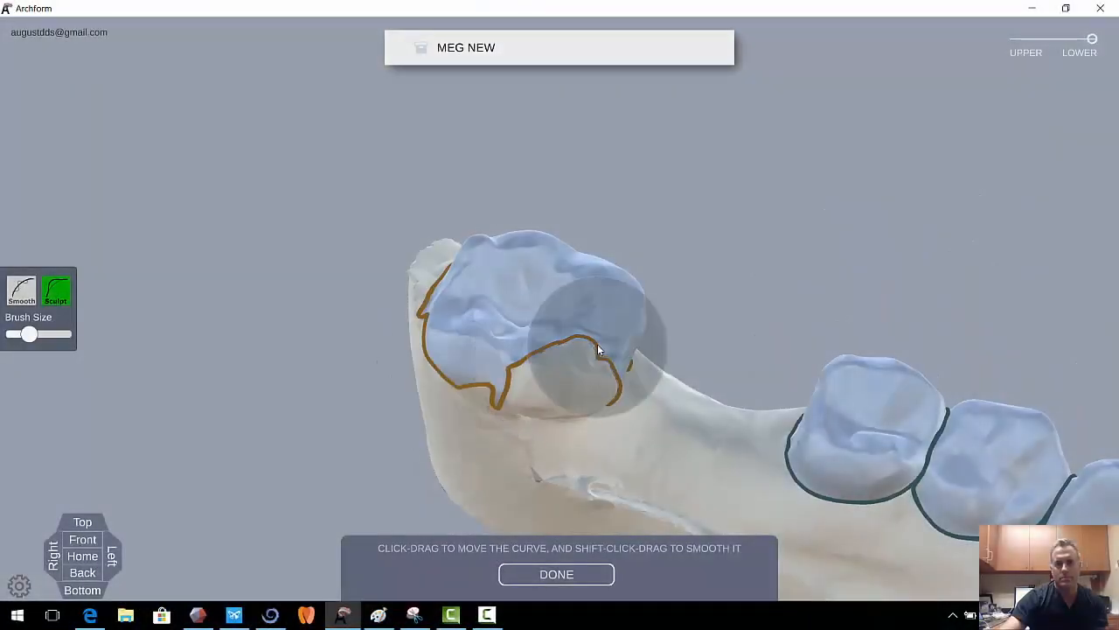
pyautogui.moveTo(598, 348)
pyautogui.mouseDown()
pyautogui.moveTo(584, 336)
pyautogui.moveTo(560, 416)
pyautogui.moveTo(527, 372)
pyautogui.moveTo(521, 420)
pyautogui.mouseUp()
pyautogui.moveTo(705, 448)
pyautogui.mouseDown(button='right')
pyautogui.moveTo(529, 362)
pyautogui.moveTo(546, 344)
pyautogui.mouseUp(button='right')
pyautogui.moveTo(548, 348); pyautogui.dragTo(535, 391)
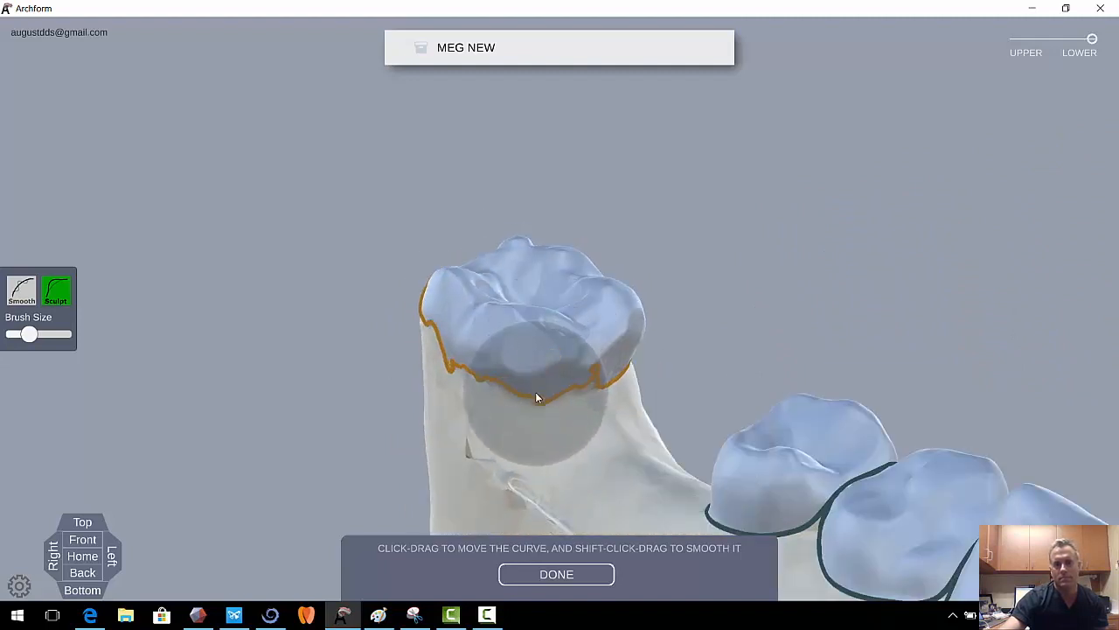
pyautogui.moveTo(439, 360)
pyautogui.mouseDown()
pyautogui.moveTo(423, 358)
pyautogui.moveTo(435, 350)
pyautogui.moveTo(474, 382)
pyautogui.moveTo(536, 391)
pyautogui.moveTo(595, 376)
pyautogui.moveTo(489, 401)
pyautogui.moveTo(445, 373)
pyautogui.moveTo(465, 346)
pyautogui.mouseUp()
pyautogui.click(34, 301)
pyautogui.moveTo(740, 164)
pyautogui.mouseDown(button='right')
pyautogui.moveTo(690, 390)
pyautogui.moveTo(365, 434)
pyautogui.moveTo(188, 247)
pyautogui.moveTo(512, 266)
pyautogui.mouseUp(button='right')
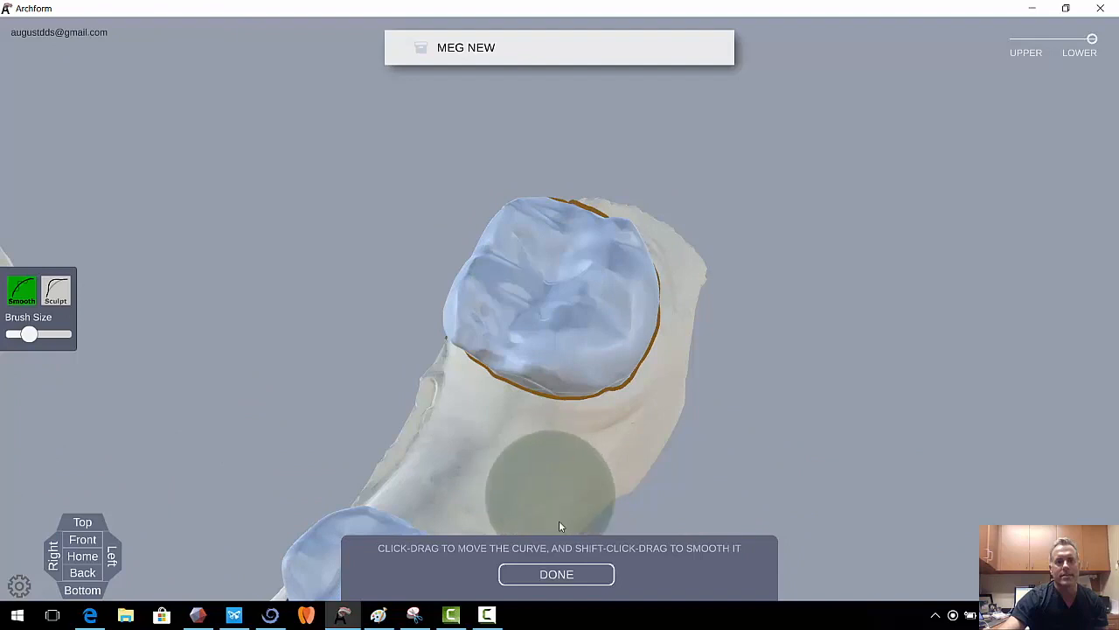
# Finish the curve editing and accept all tooth border curves to rebuild the solid teeth and gums
pyautogui.click(564, 574)
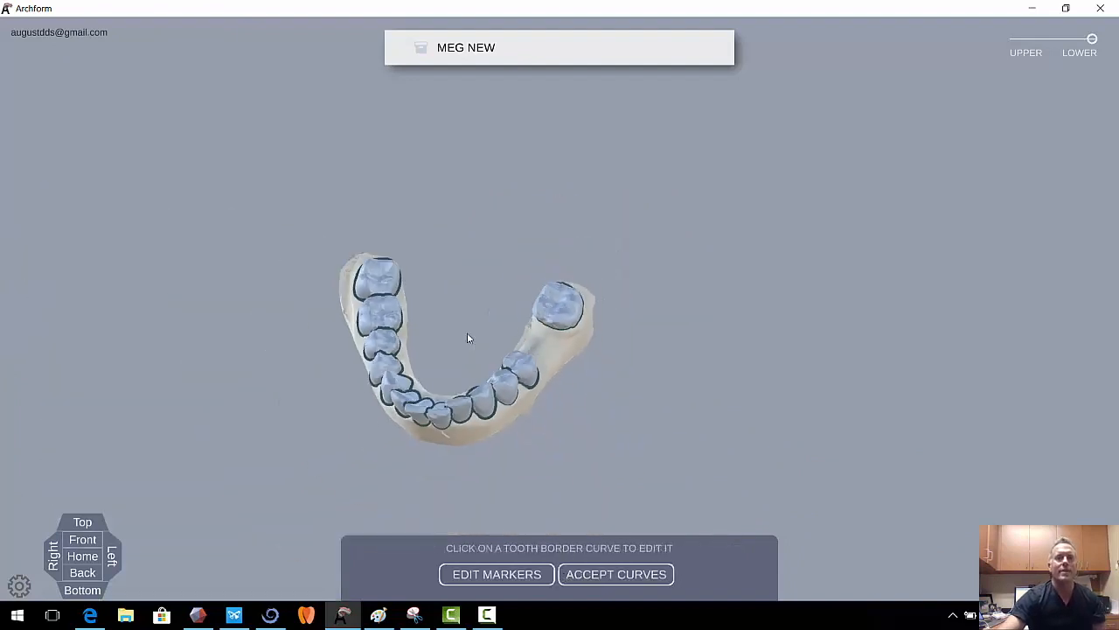
pyautogui.click(641, 580)
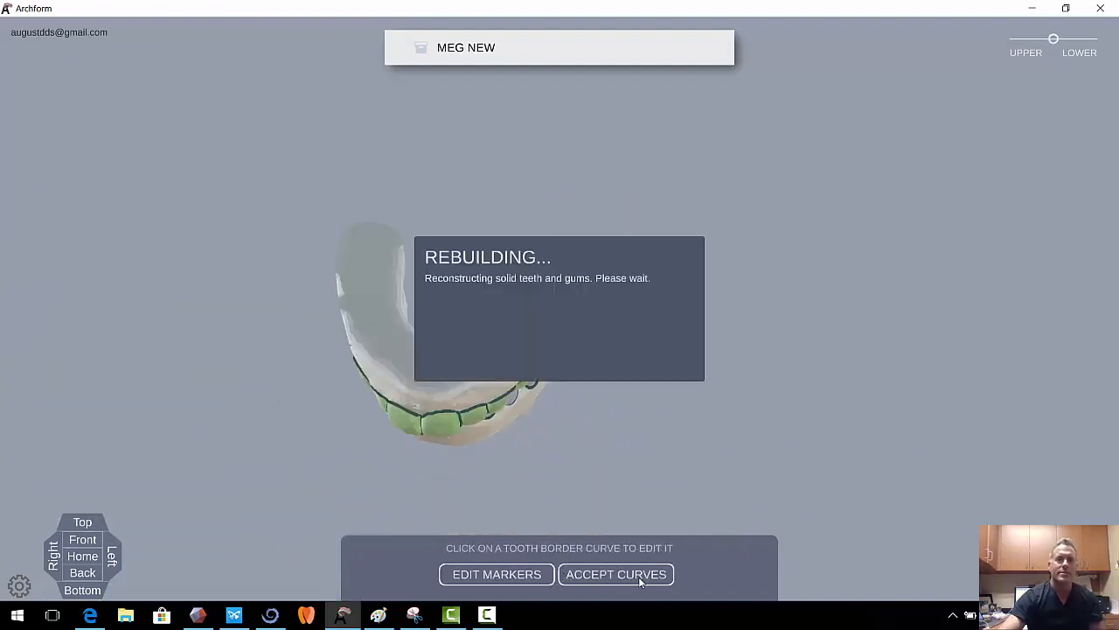
pyautogui.click(487, 615)
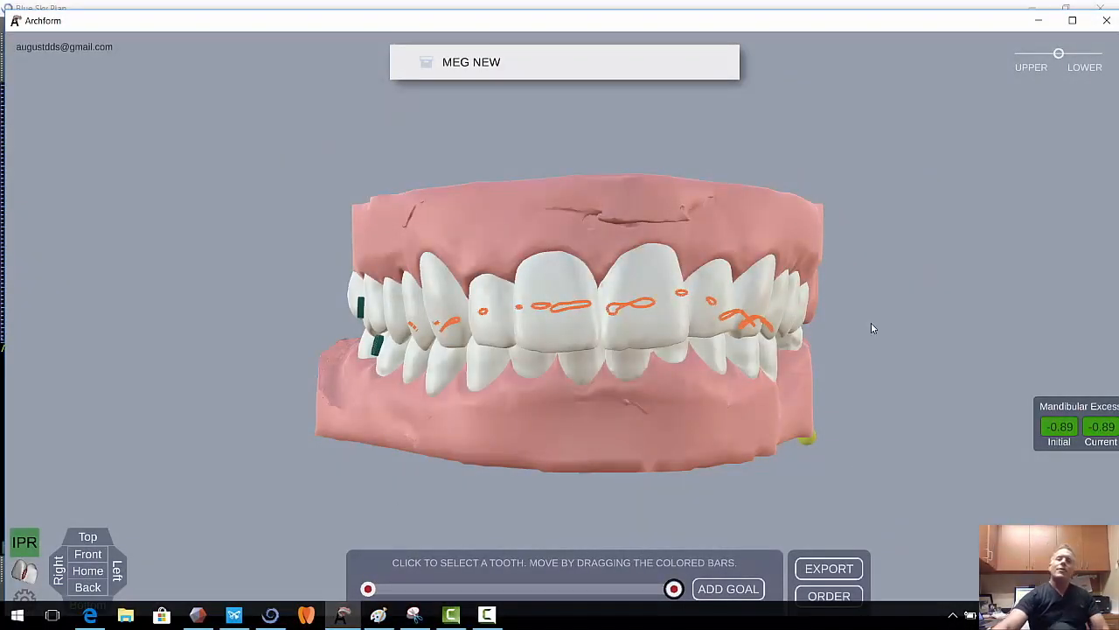
# Inspect the tooth contact markings from the front and underside of the bite, and display only the lower arch
pyautogui.moveTo(801, 415); pyautogui.dragTo(774, 395)
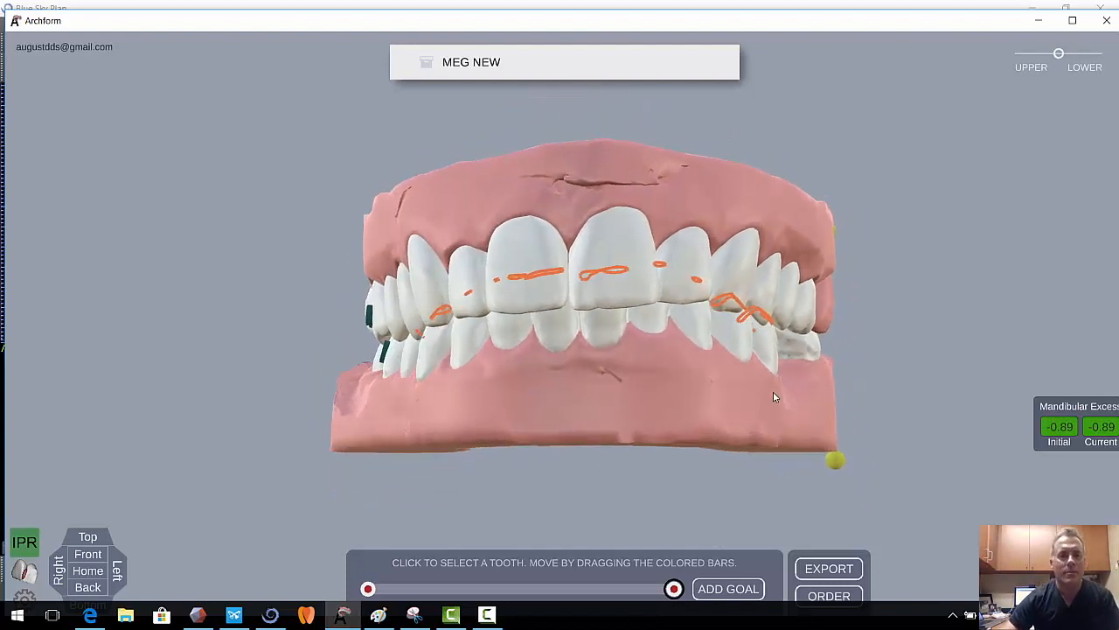
pyautogui.click(23, 572)
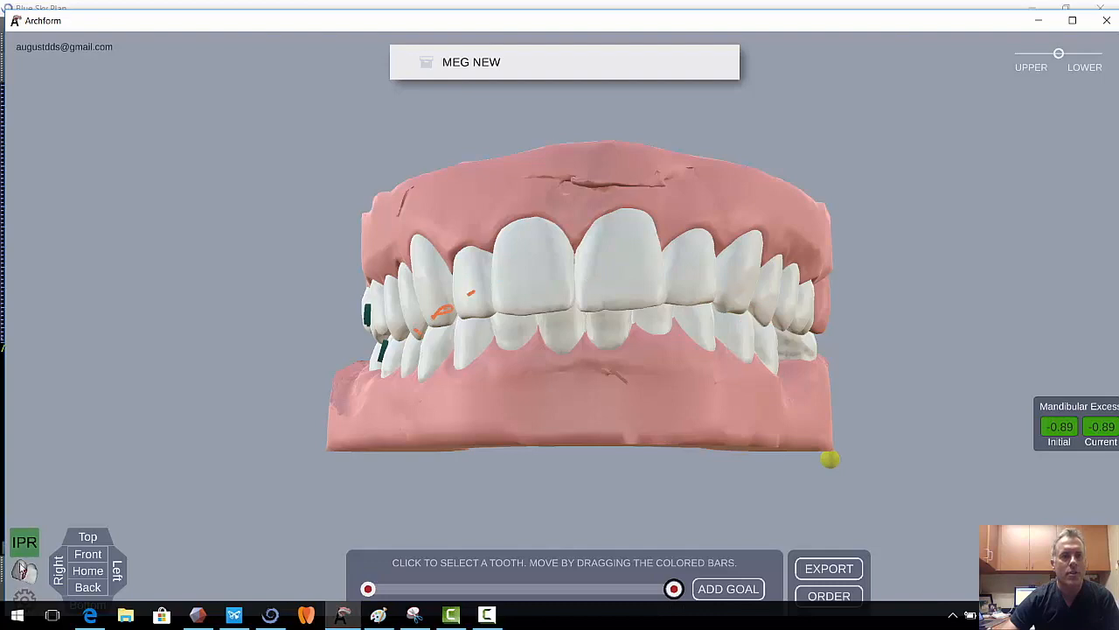
pyautogui.moveTo(480, 386); pyautogui.dragTo(529, 164)
pyautogui.moveTo(600, 170); pyautogui.dragTo(641, 208)
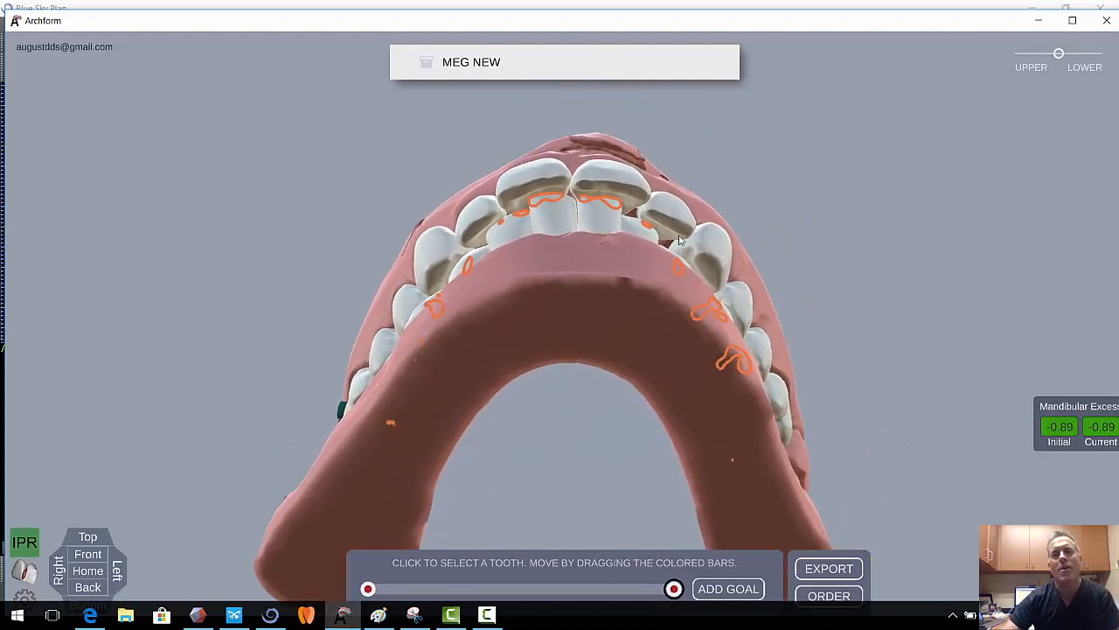
pyautogui.moveTo(673, 254)
pyautogui.mouseDown()
pyautogui.moveTo(635, 275)
pyautogui.moveTo(633, 253)
pyautogui.mouseUp()
pyautogui.click(1099, 54)
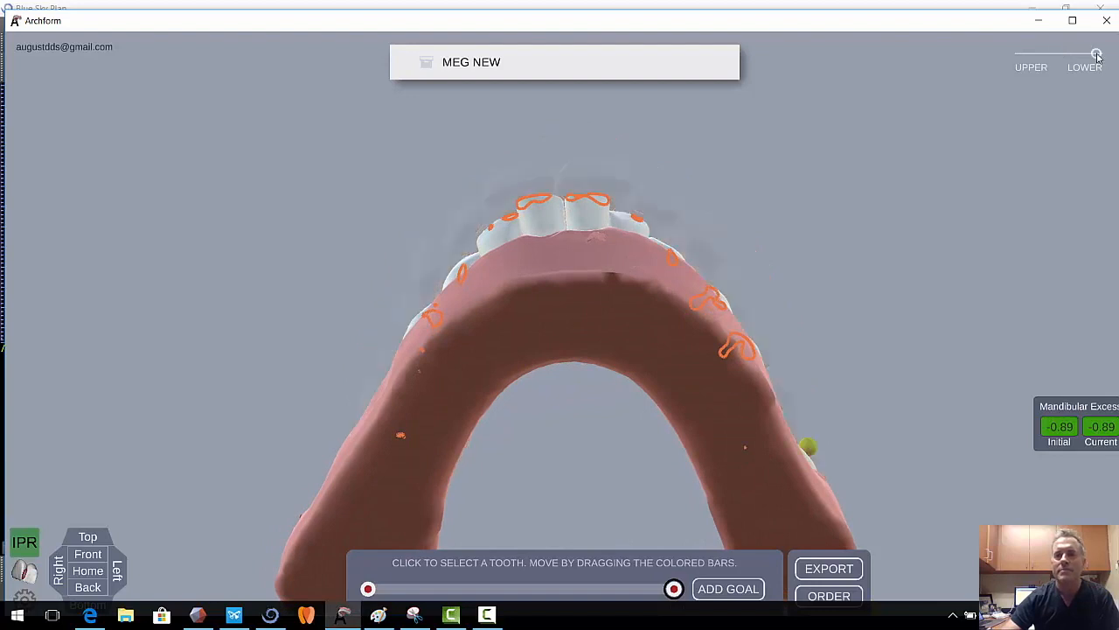
# Rotate the lower lateral incisor on the missing-tooth side to align it with the arch
pyautogui.moveTo(672, 133); pyautogui.dragTo(595, 468)
pyautogui.click(595, 463)
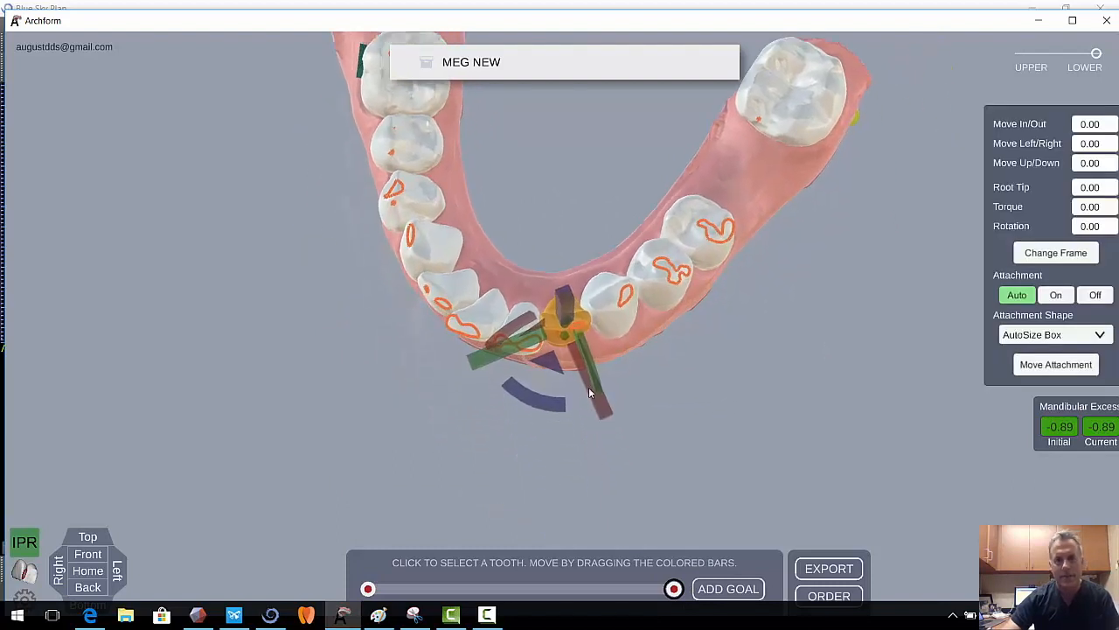
pyautogui.moveTo(553, 405); pyautogui.dragTo(414, 383)
# Torque the lower central incisor on the side opposite the missing tooth to -3.75
pyautogui.click(448, 385)
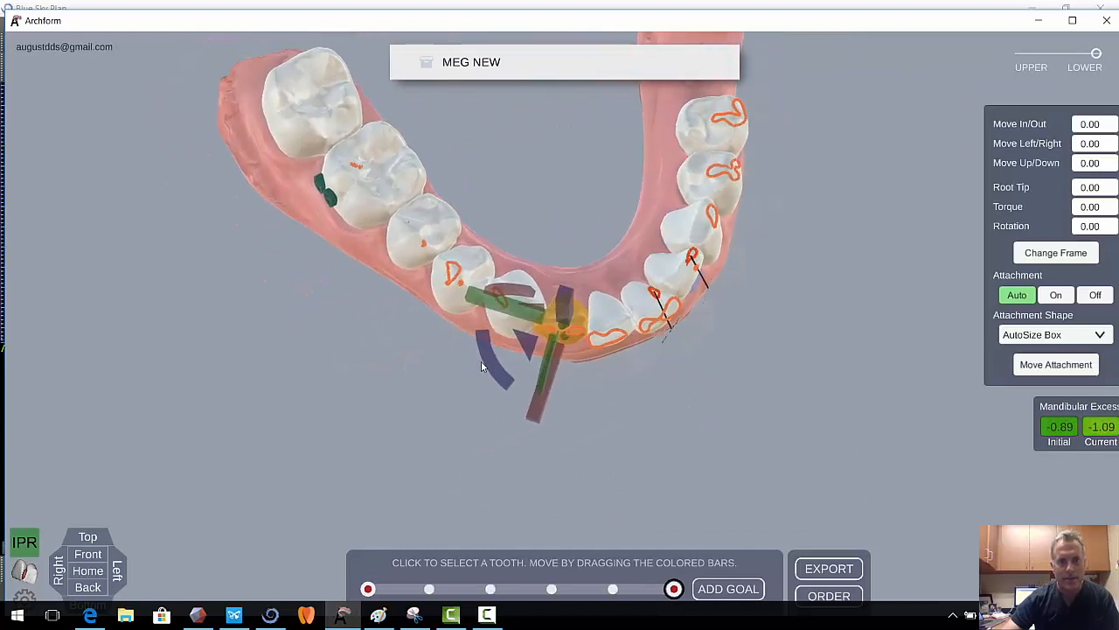
pyautogui.moveTo(452, 371); pyautogui.dragTo(546, 399)
pyautogui.moveTo(609, 351); pyautogui.dragTo(391, 249)
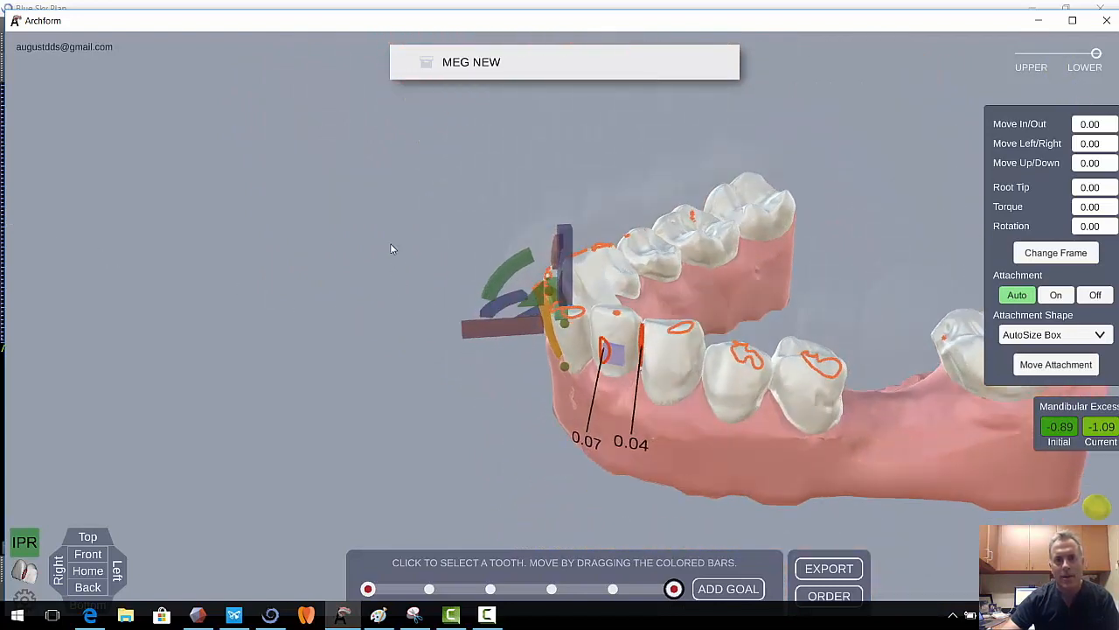
pyautogui.moveTo(527, 387); pyautogui.dragTo(507, 358)
pyautogui.moveTo(501, 273)
pyautogui.mouseDown()
pyautogui.moveTo(507, 261)
pyautogui.moveTo(502, 270)
pyautogui.mouseUp()
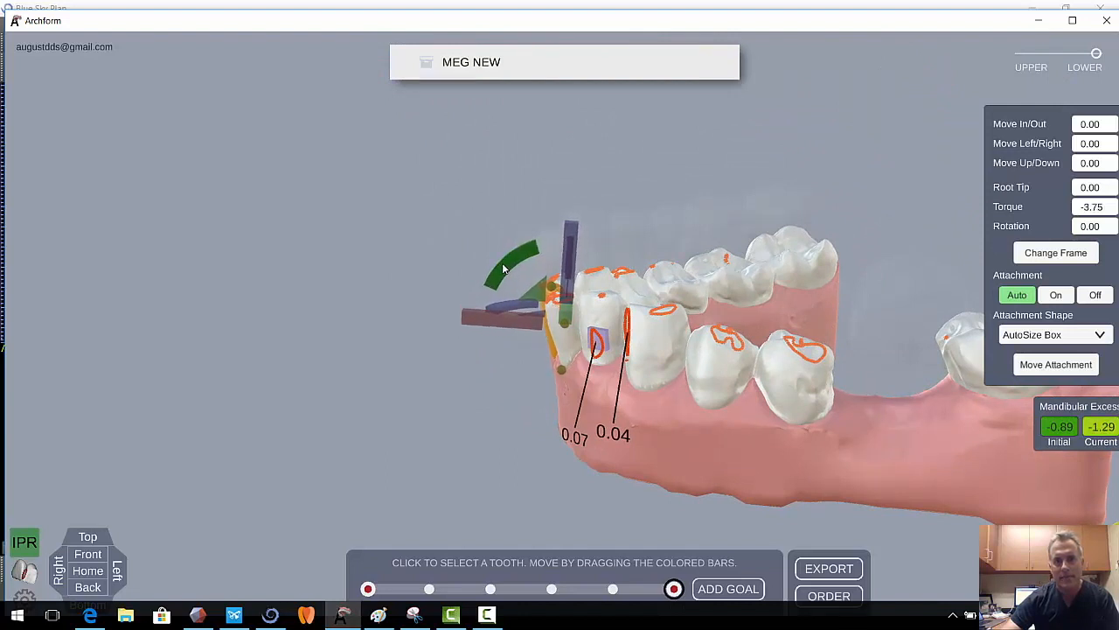
# Torque the neighbouring lower central incisor, on the missing-tooth side, to about -4.89
pyautogui.click(556, 343)
pyautogui.moveTo(504, 284); pyautogui.dragTo(510, 280)
pyautogui.moveTo(407, 471); pyautogui.dragTo(750, 457)
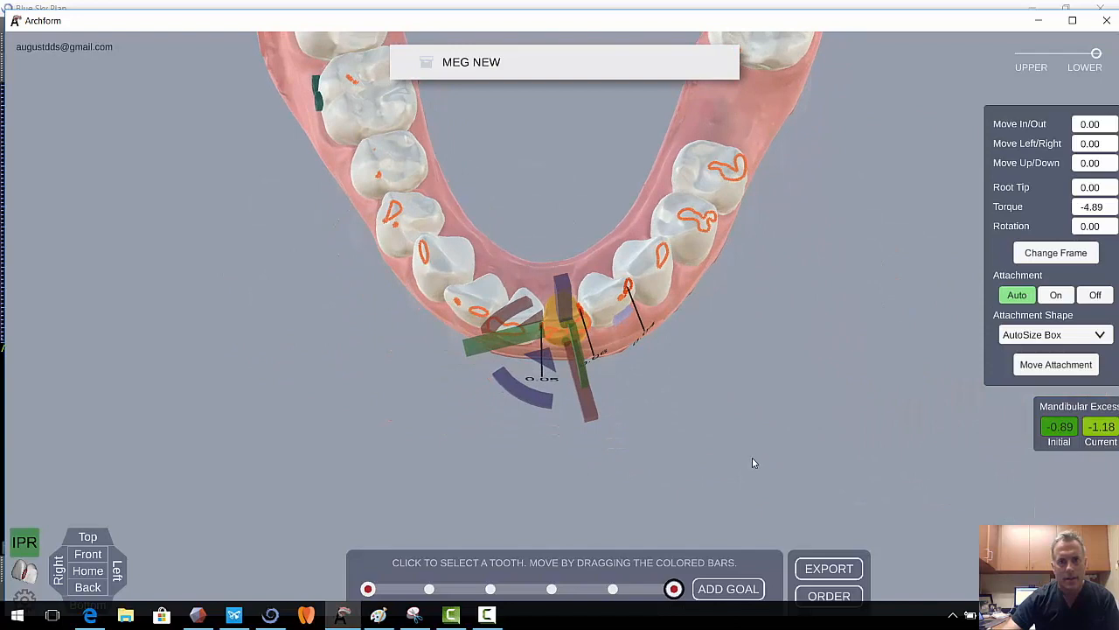
# Increase the torque of the lower central incisor on the missing-tooth side to -10.17 and shift it to -0.42 in/out
pyautogui.click(729, 185)
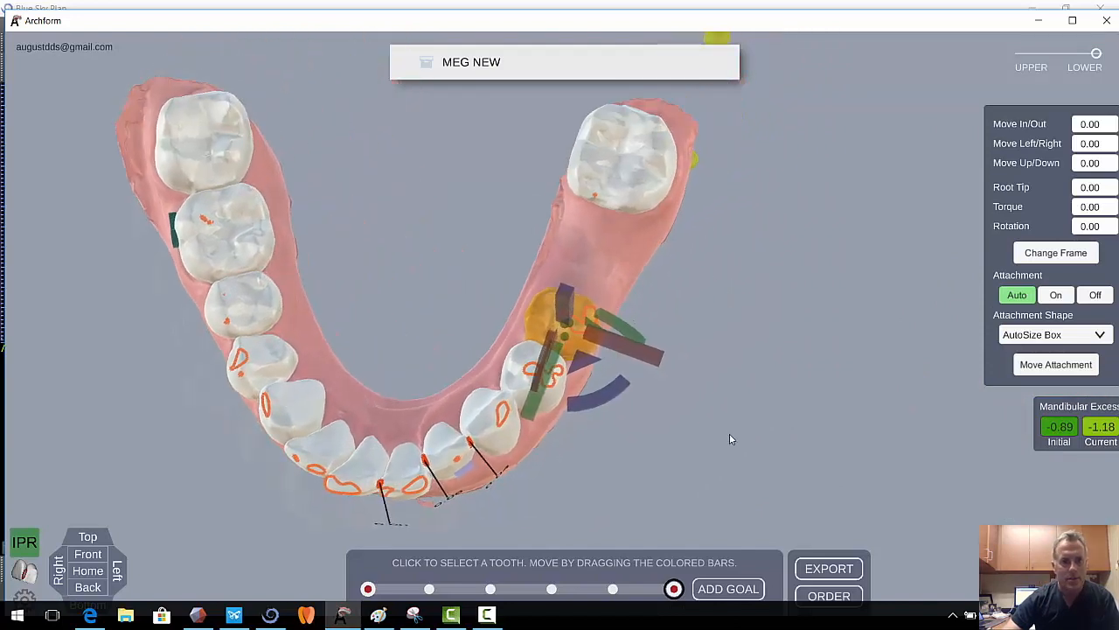
pyautogui.moveTo(432, 317); pyautogui.dragTo(542, 183, button='middle')
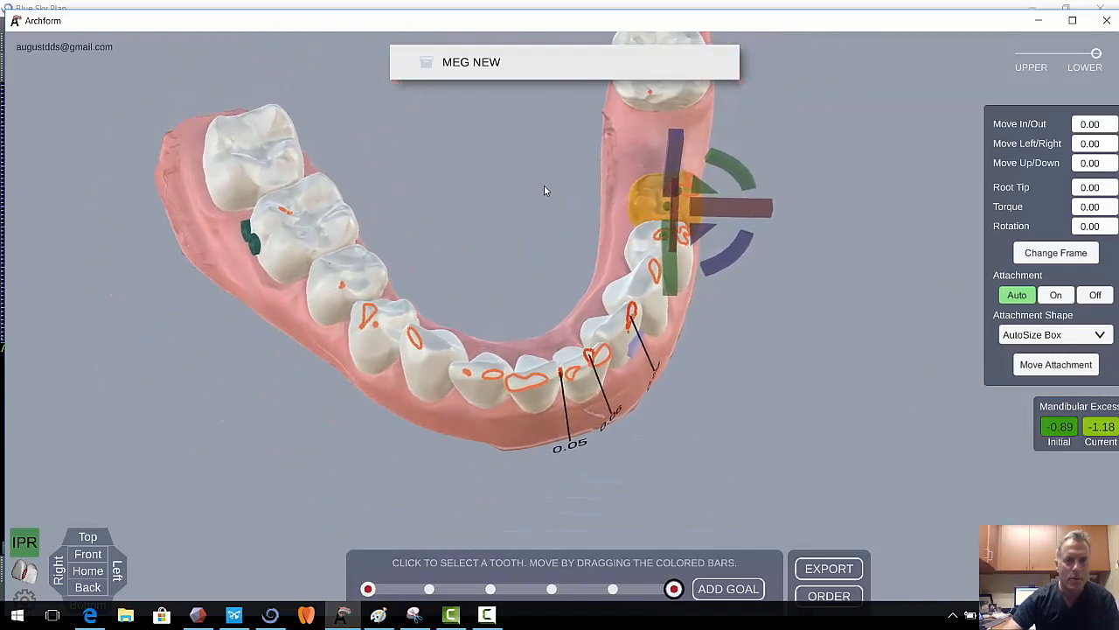
pyautogui.moveTo(750, 412); pyautogui.dragTo(877, 267)
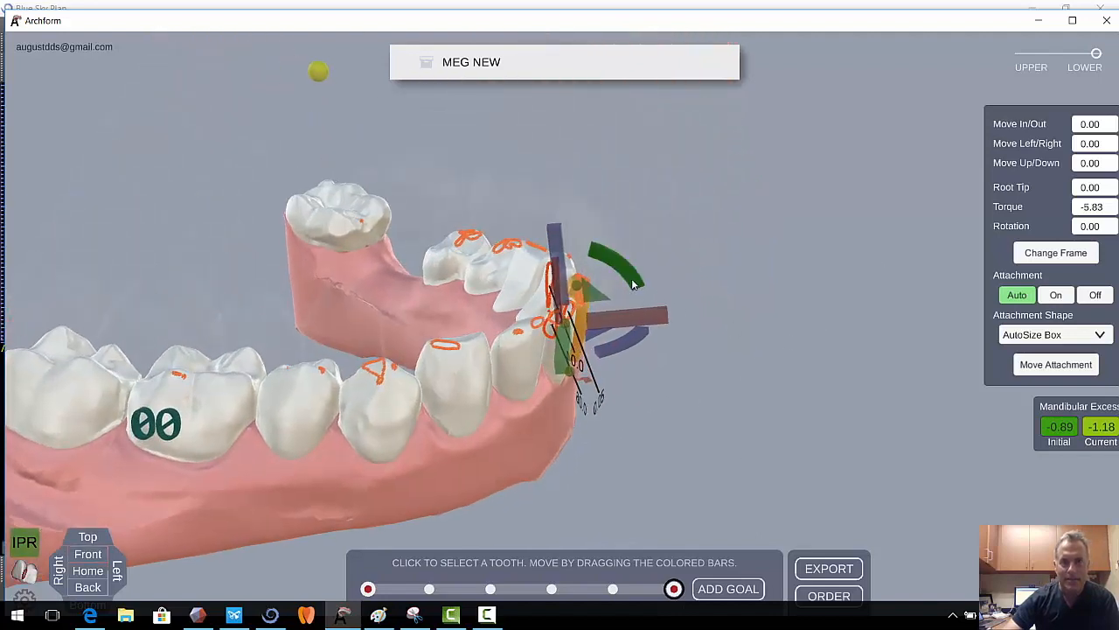
pyautogui.moveTo(635, 284); pyautogui.dragTo(631, 281)
pyautogui.moveTo(595, 320); pyautogui.dragTo(594, 320)
# Raise the lower central incisor on the missing-tooth side to 0.36 up/down, with -0.50 in/out
pyautogui.moveTo(594, 320); pyautogui.dragTo(421, 274, button='right')
pyautogui.click(691, 199)
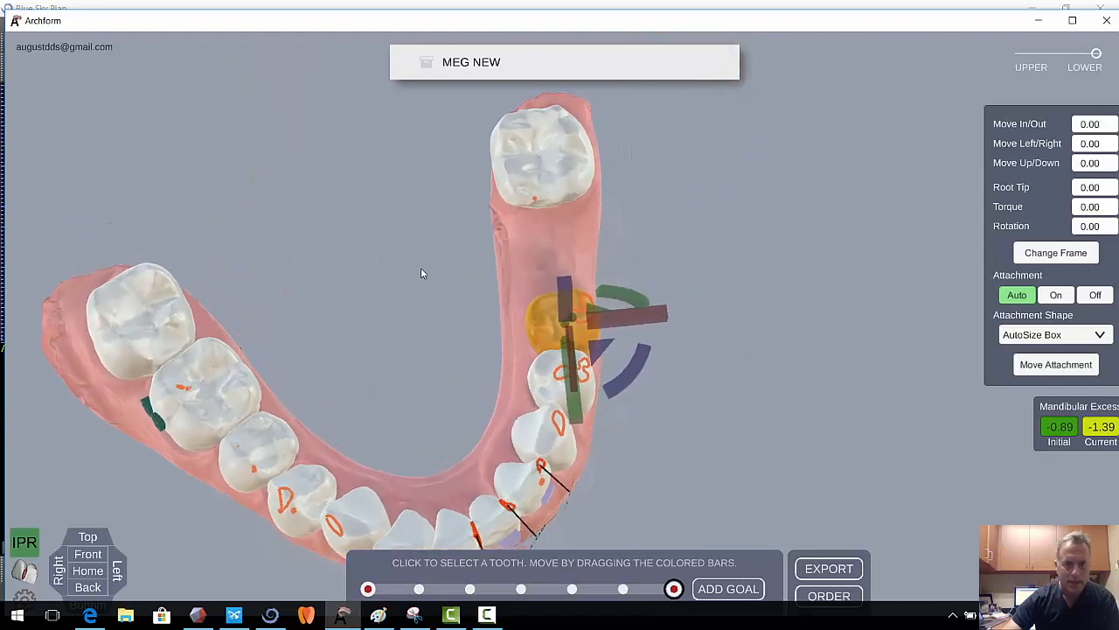
pyautogui.moveTo(380, 305); pyautogui.dragTo(435, 224, button='right')
pyautogui.moveTo(567, 528); pyautogui.dragTo(504, 282, button='right')
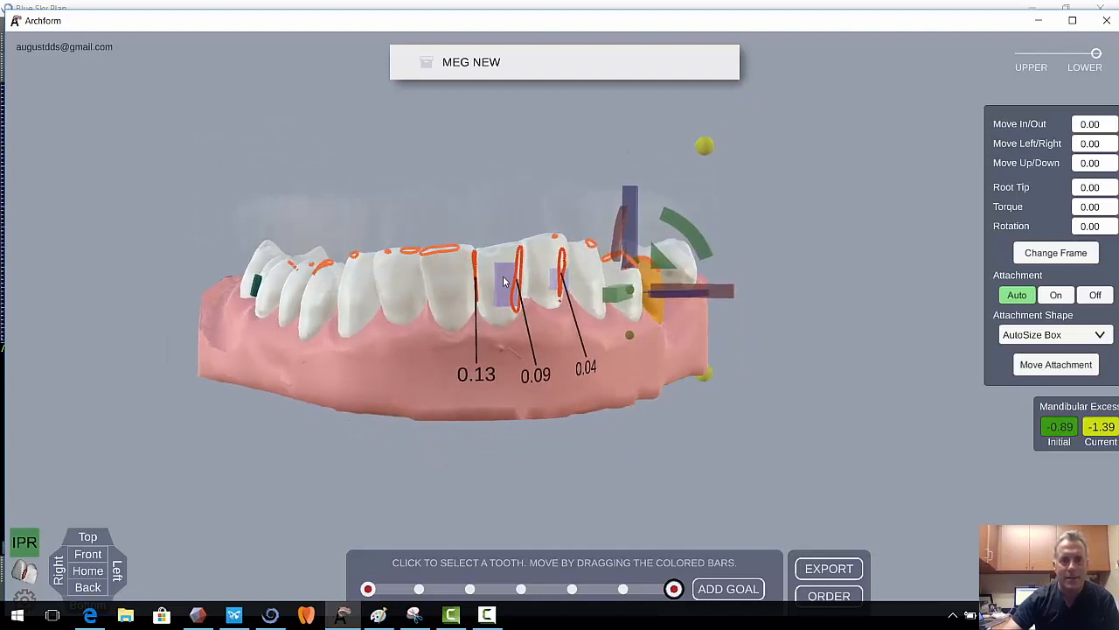
pyautogui.click(505, 276)
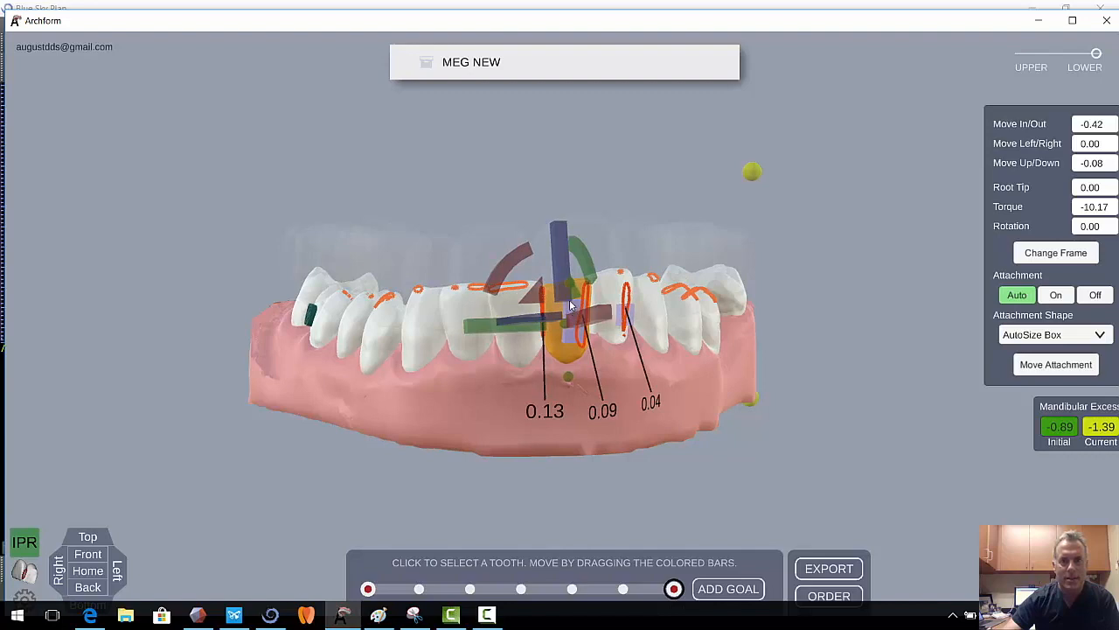
pyautogui.moveTo(566, 297); pyautogui.dragTo(563, 285)
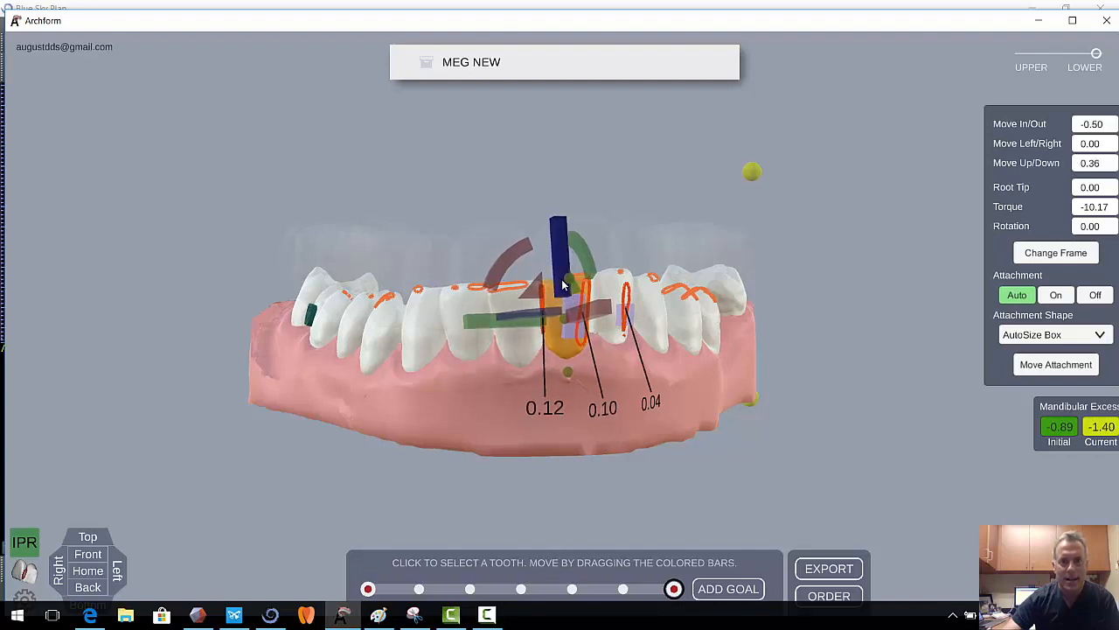
# Rotate the lower central incisor on the side opposite the missing tooth to about 3.71
pyautogui.moveTo(698, 185); pyautogui.dragTo(768, 524)
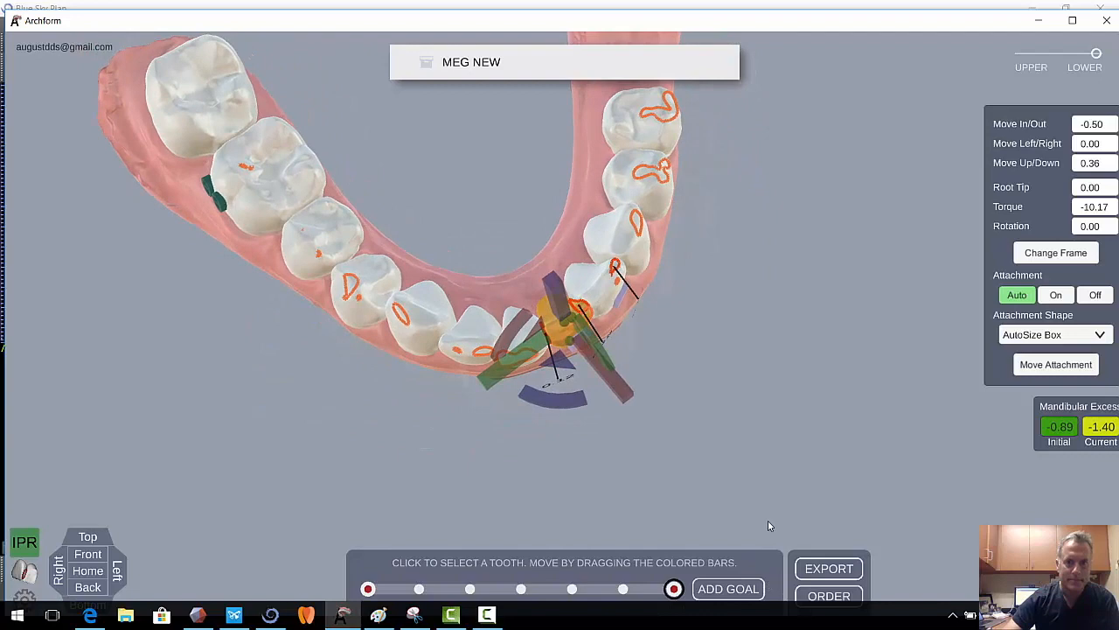
pyautogui.click(664, 204)
pyautogui.moveTo(664, 200); pyautogui.dragTo(761, 294)
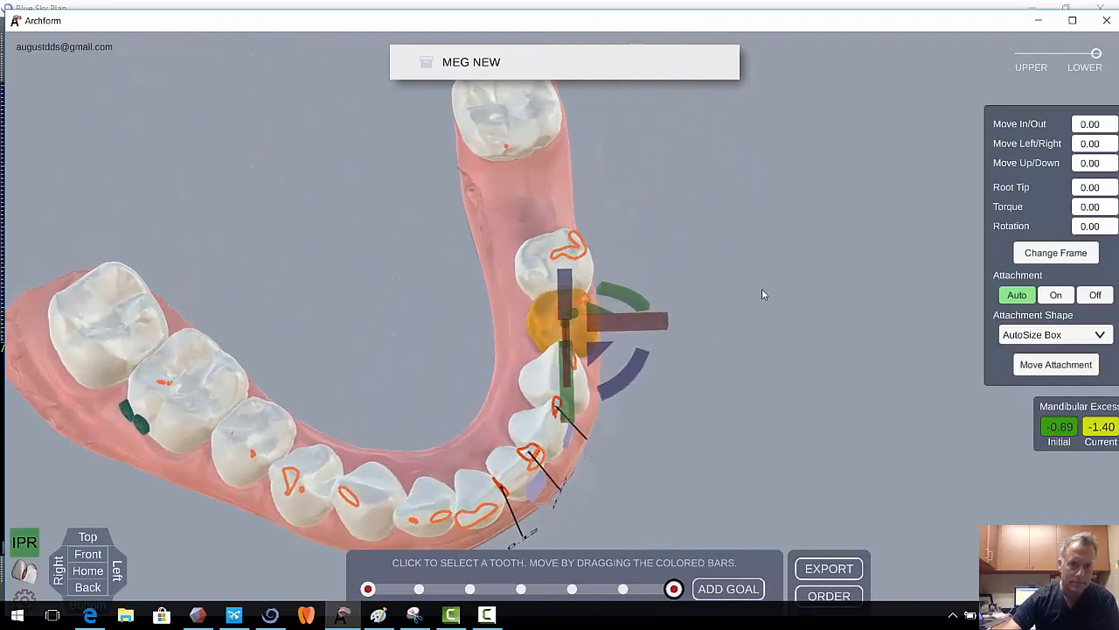
pyautogui.click(476, 514)
pyautogui.moveTo(476, 513); pyautogui.dragTo(517, 487)
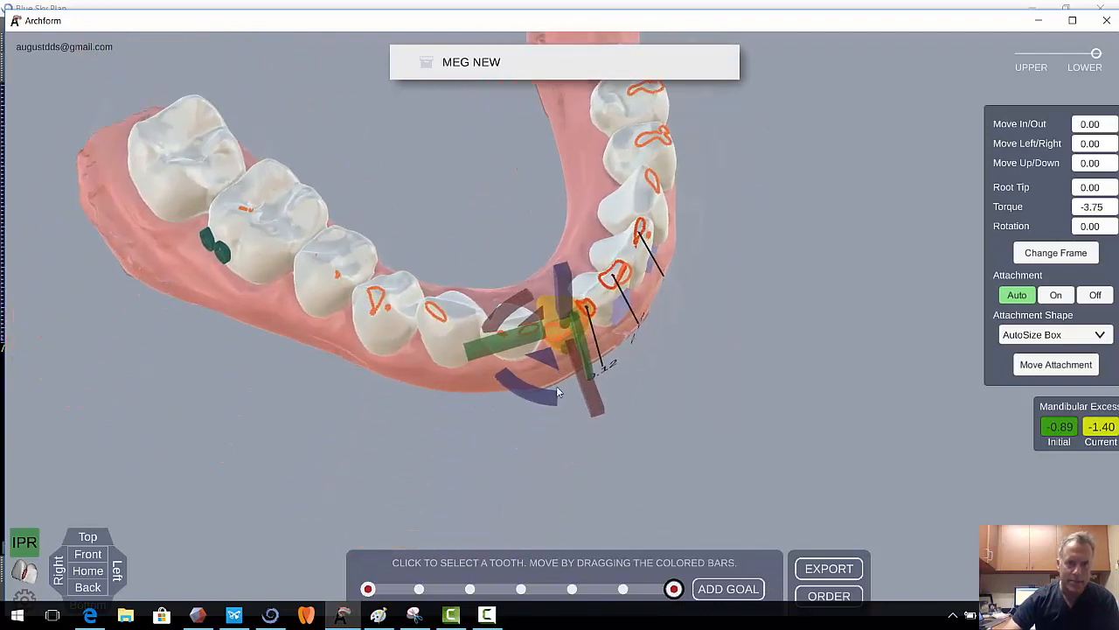
pyautogui.moveTo(552, 401); pyautogui.dragTo(548, 400)
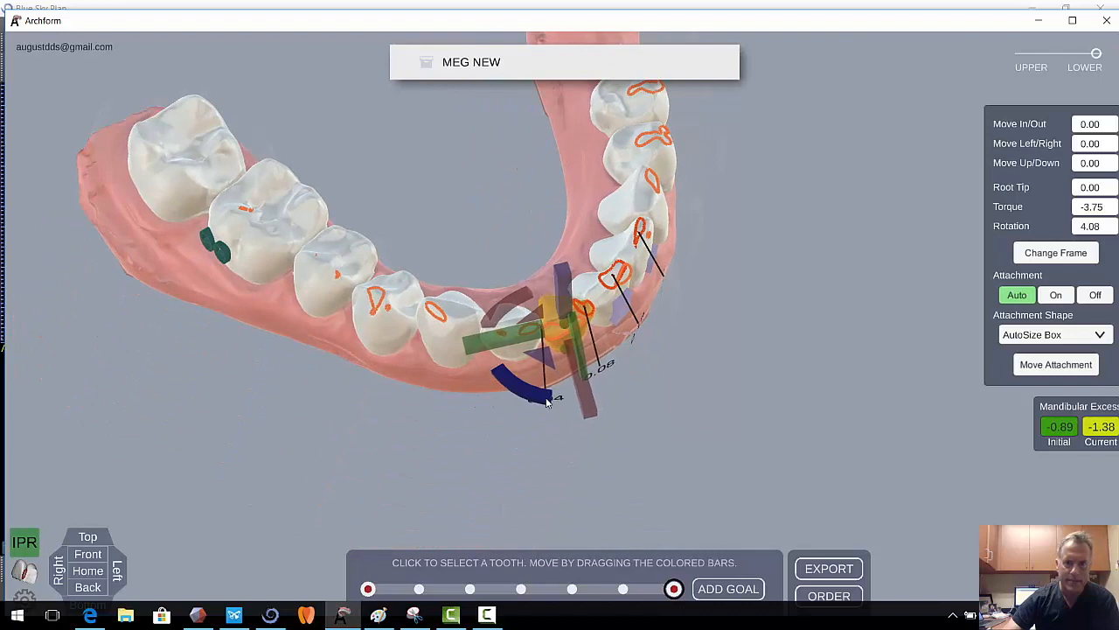
pyautogui.moveTo(650, 416); pyautogui.dragTo(578, 269)
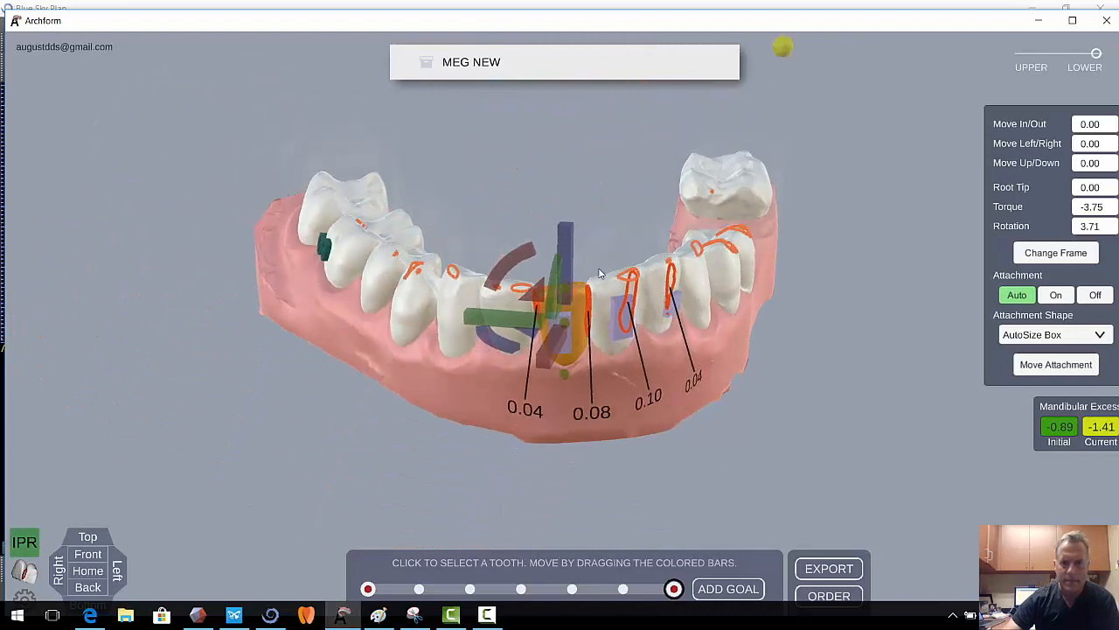
# Display the upper arch with a translucent lower arch and inspect how the front teeth overlap
pyautogui.moveTo(668, 491); pyautogui.dragTo(610, 461)
pyautogui.moveTo(667, 431); pyautogui.dragTo(654, 369)
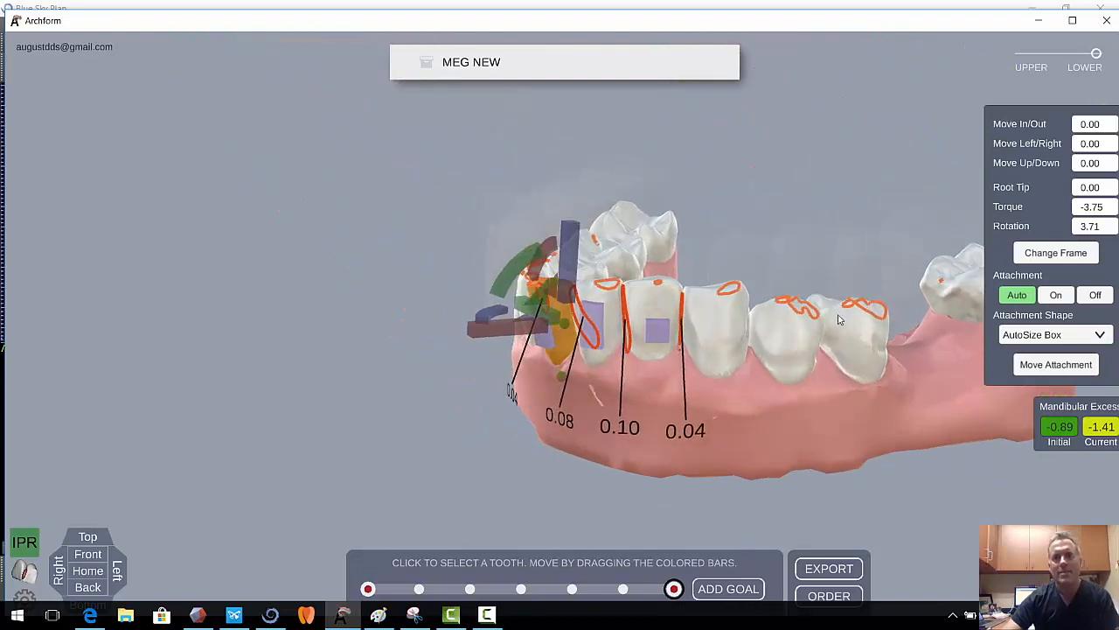
pyautogui.click(1022, 54)
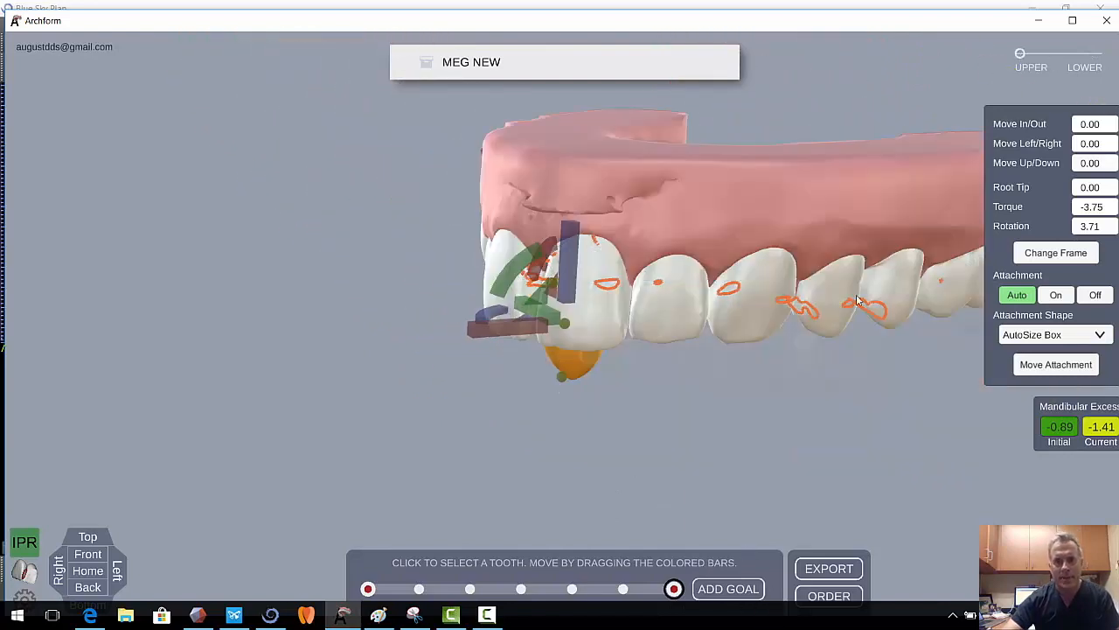
pyautogui.click(1054, 56)
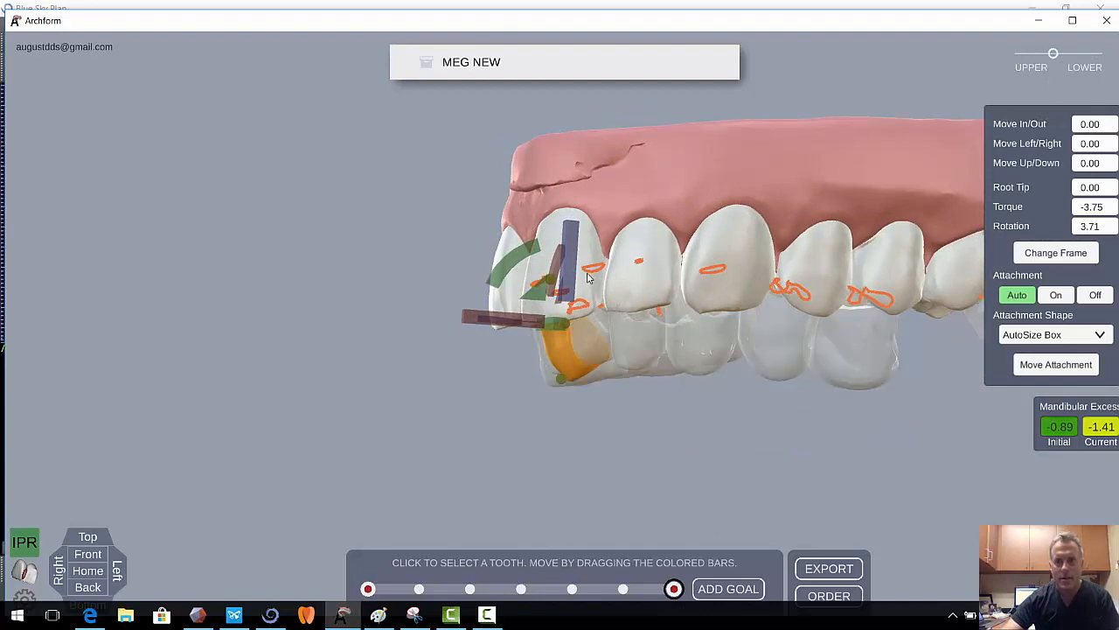
pyautogui.moveTo(628, 434); pyautogui.dragTo(597, 429)
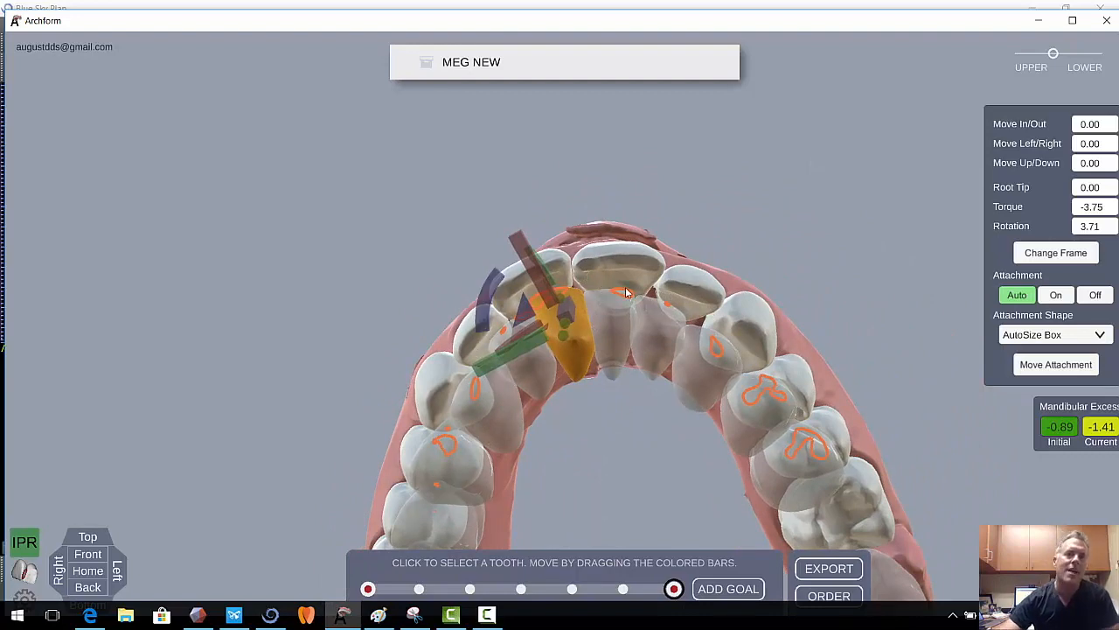
# Rotate the upper lateral incisor on the missing-tooth side to -6.20
pyautogui.moveTo(772, 274); pyautogui.dragTo(595, 319)
pyautogui.click(542, 326)
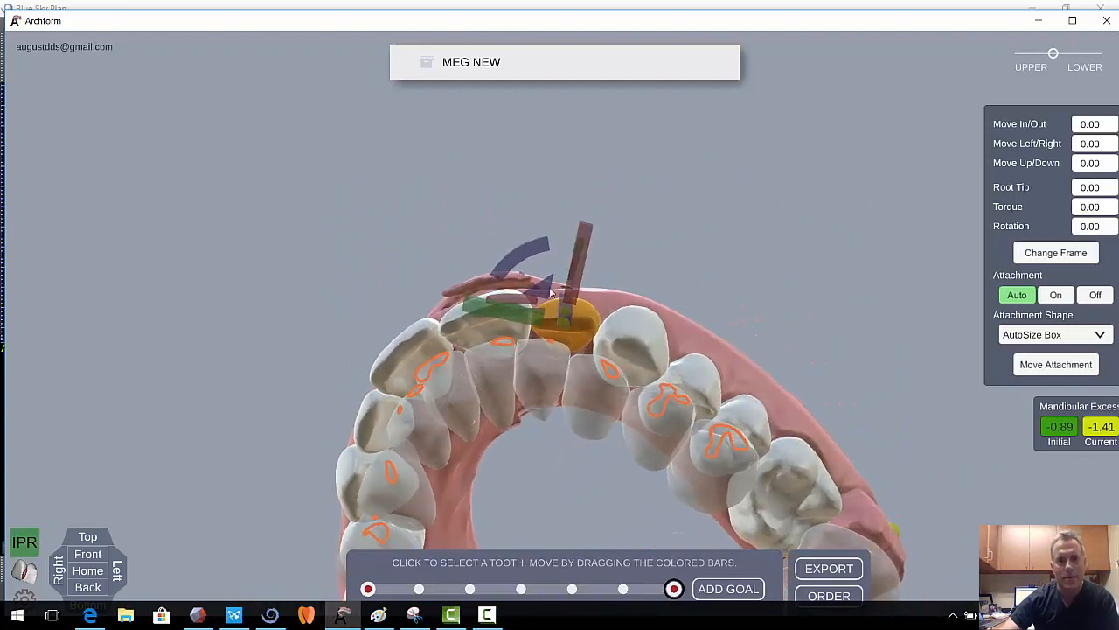
pyautogui.moveTo(513, 262); pyautogui.dragTo(520, 258)
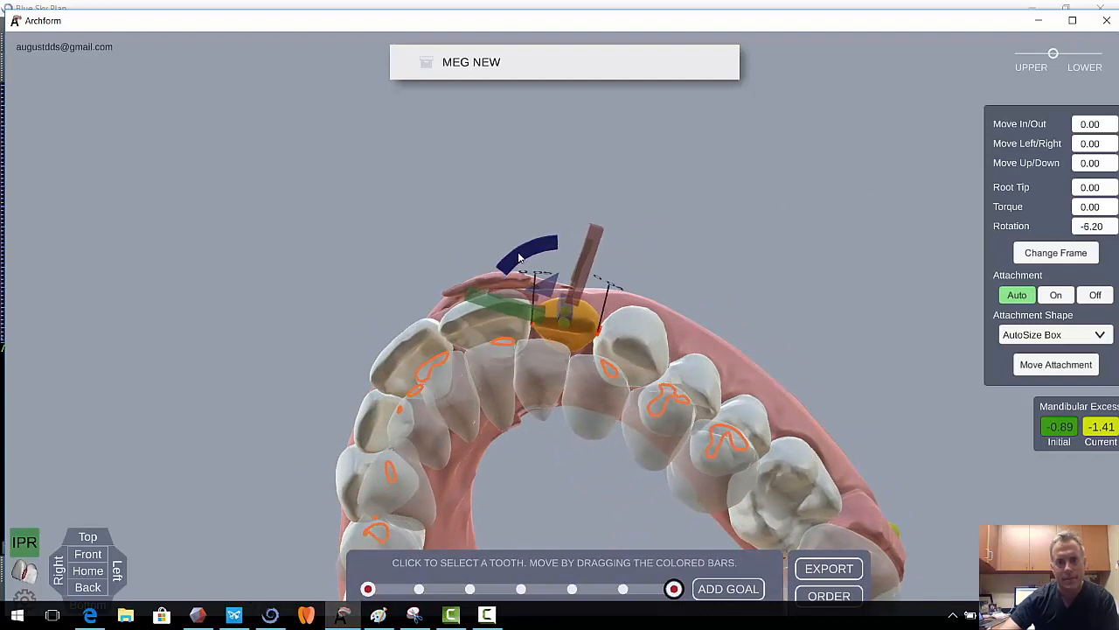
pyautogui.moveTo(202, 290); pyautogui.dragTo(464, 291)
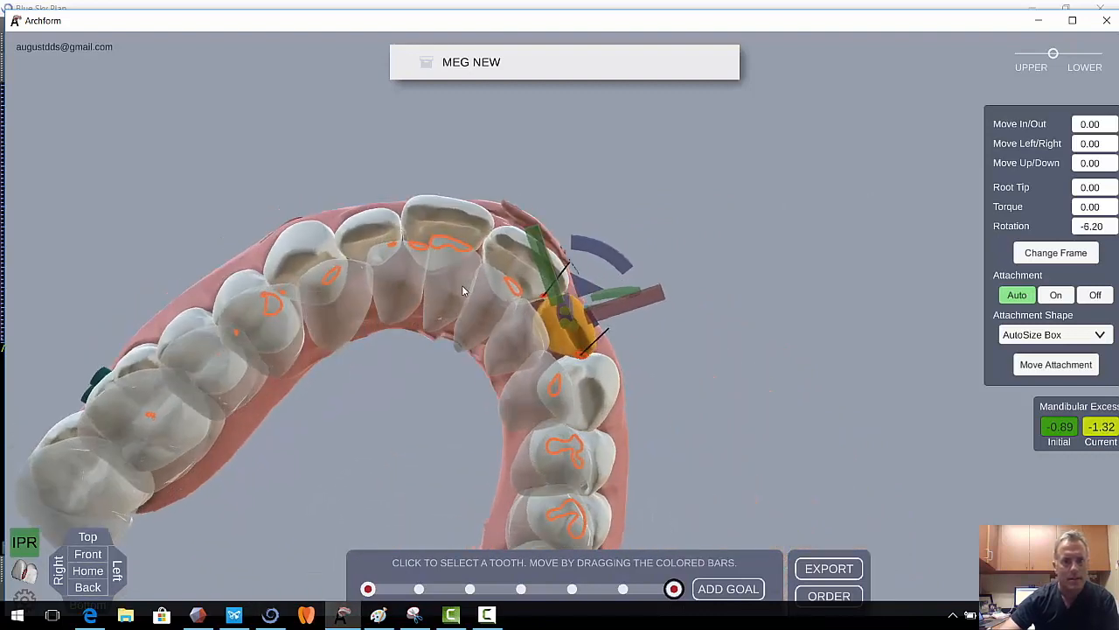
# Torque the upper central incisor on the missing-tooth side to 3.89
pyautogui.moveTo(809, 398); pyautogui.dragTo(966, 394)
pyautogui.moveTo(476, 355); pyautogui.dragTo(502, 553)
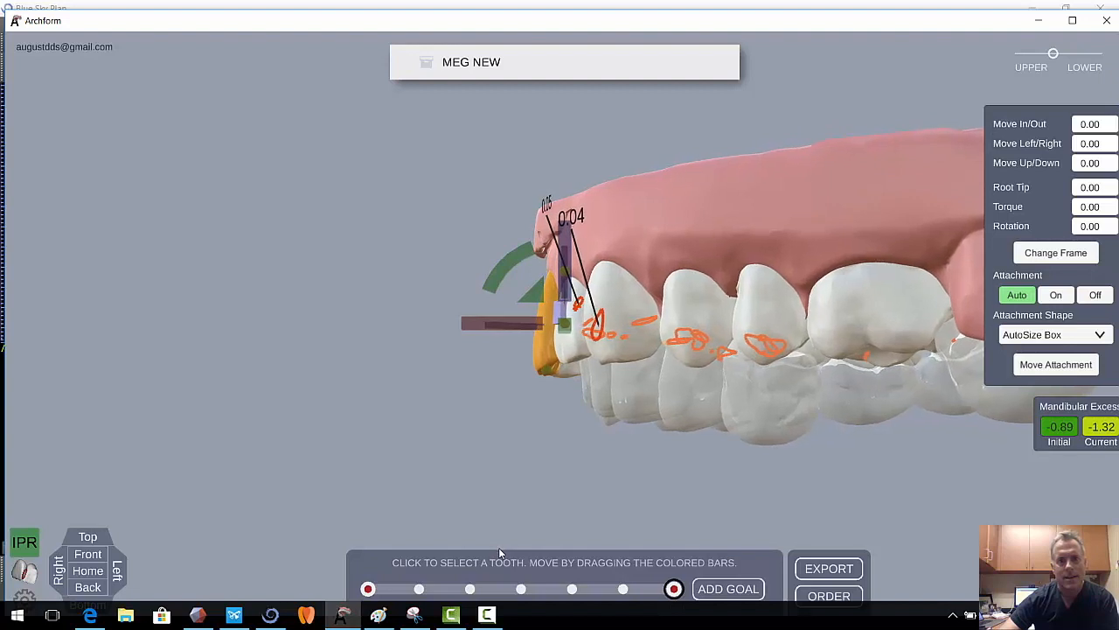
pyautogui.moveTo(501, 258); pyautogui.dragTo(522, 328)
pyautogui.moveTo(322, 364); pyautogui.dragTo(839, 365)
# Torque the upper central incisor opposite the missing-tooth side to 7.48 and move it to about -0.70 in/out
pyautogui.moveTo(480, 356); pyautogui.dragTo(487, 431)
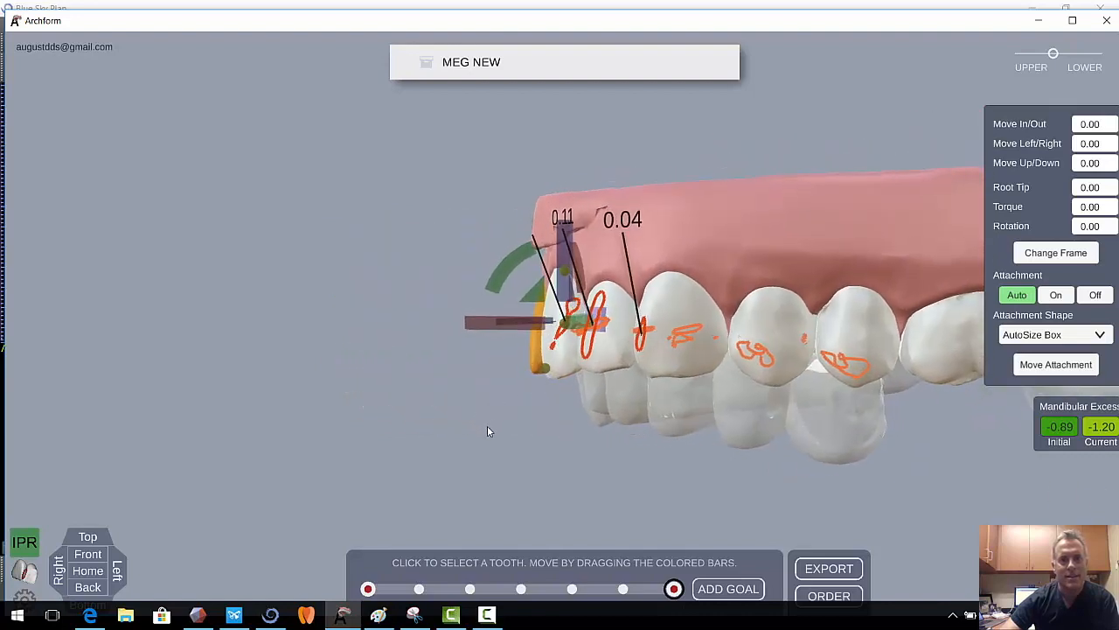
pyautogui.moveTo(502, 266); pyautogui.dragTo(498, 278)
pyautogui.moveTo(444, 398); pyautogui.dragTo(595, 396)
pyautogui.moveTo(527, 306); pyautogui.dragTo(531, 306)
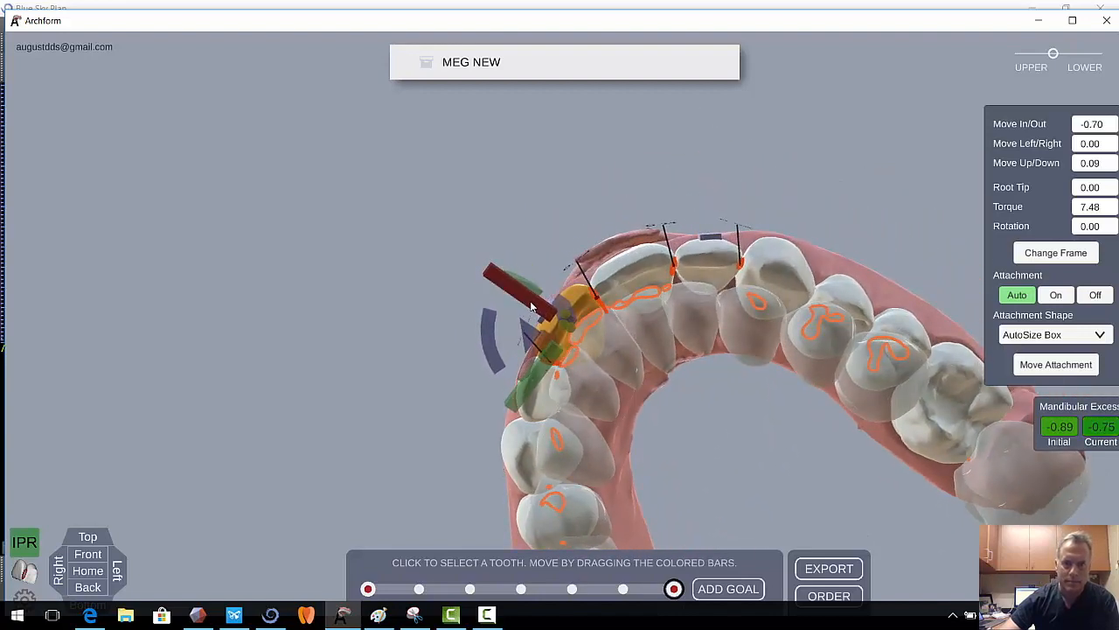
# Rotate the upper lateral incisor on the missing-tooth side to -7.82 and move it inward
pyautogui.click(881, 327)
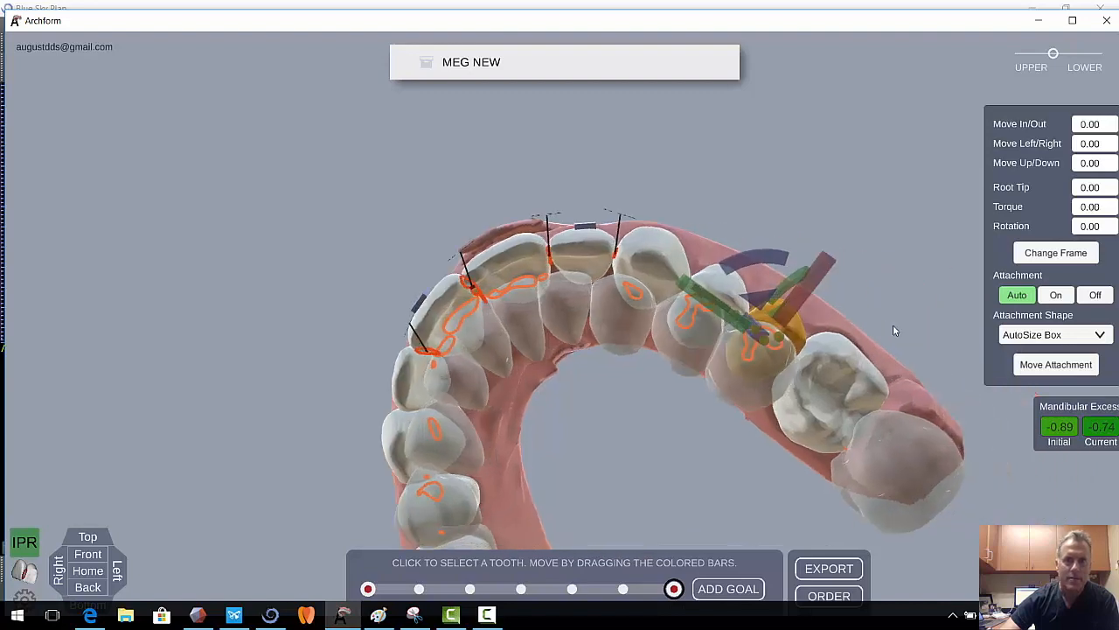
pyautogui.moveTo(892, 324); pyautogui.dragTo(182, 460)
pyautogui.moveTo(219, 156); pyautogui.dragTo(600, 258)
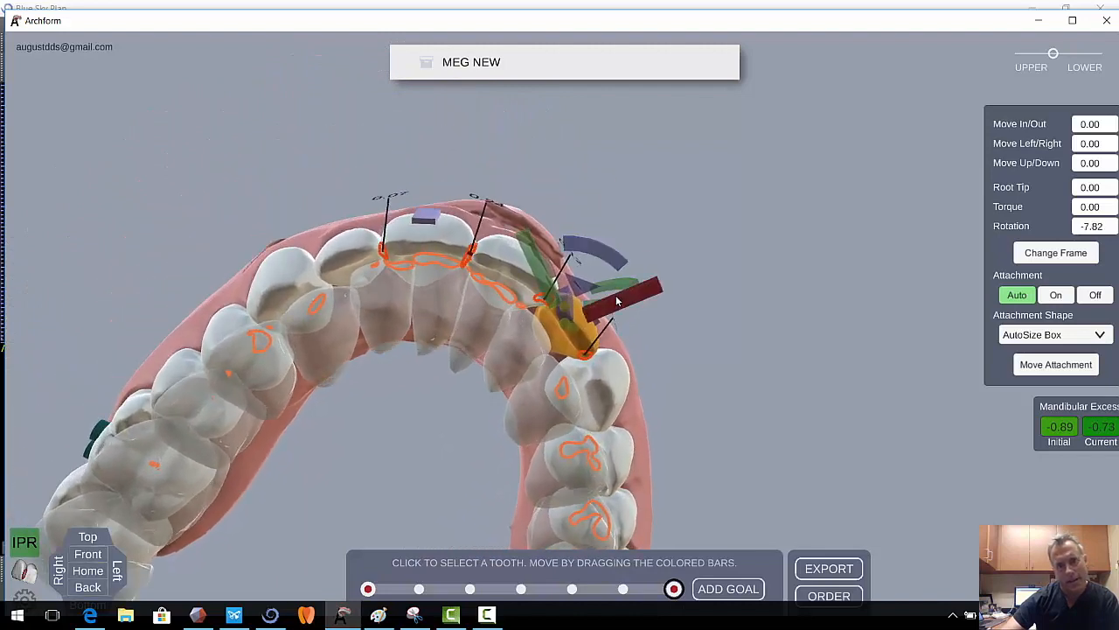
pyautogui.moveTo(616, 297); pyautogui.dragTo(605, 299)
# Move the upper central incisor on the missing-tooth side to -0.85 in/out and rotate it to -4.03
pyautogui.moveTo(653, 202); pyautogui.dragTo(595, 171)
pyautogui.click(486, 287)
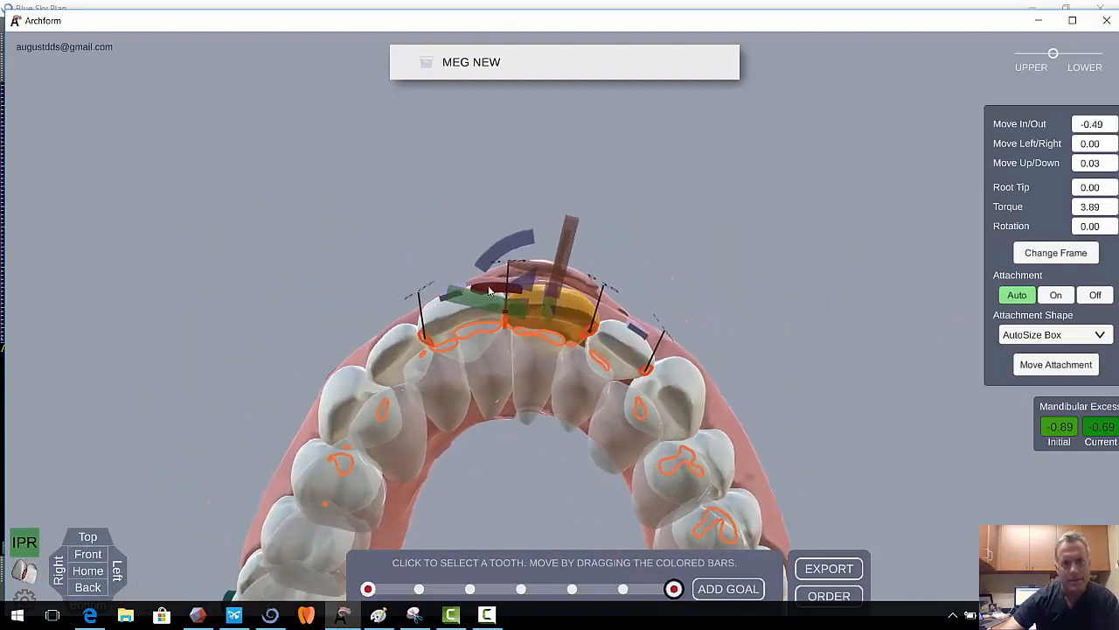
pyautogui.moveTo(528, 251)
pyautogui.mouseDown()
pyautogui.moveTo(576, 263)
pyautogui.moveTo(529, 267)
pyautogui.mouseUp()
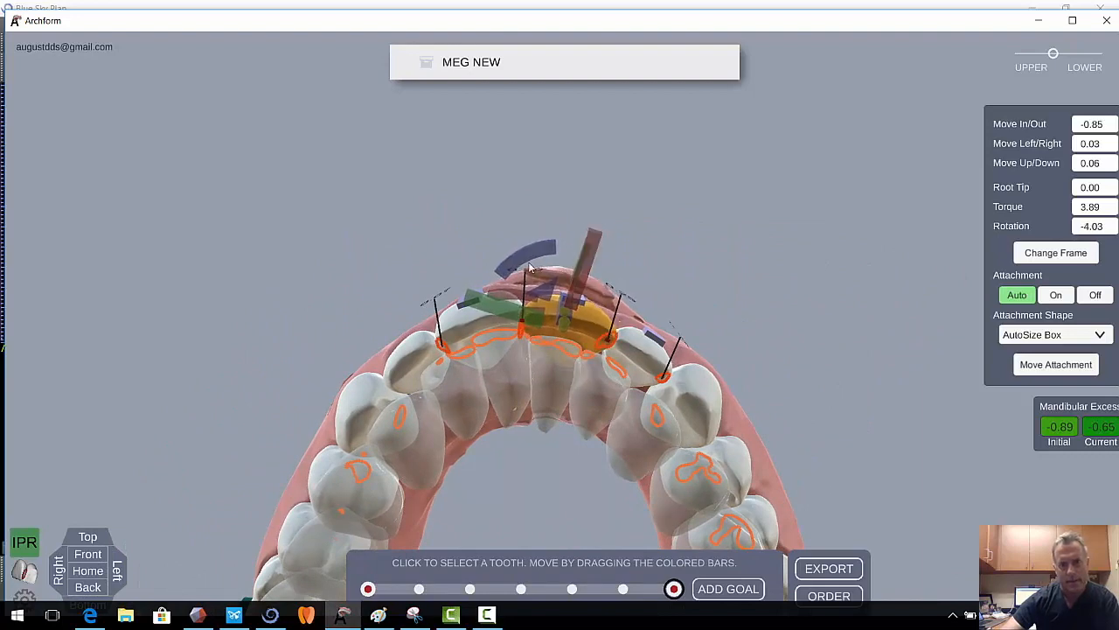
# Torque the upper central incisor on the missing-tooth side to 1.84 with a root tip of -0.14
pyautogui.moveTo(557, 154); pyautogui.dragTo(578, 461)
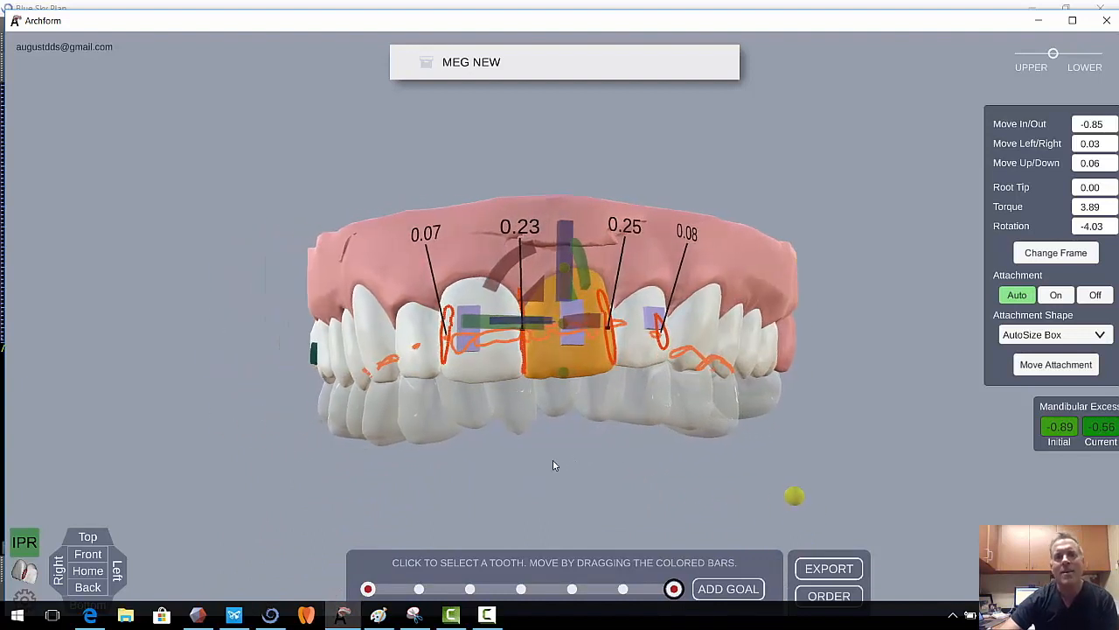
pyautogui.moveTo(653, 422); pyautogui.dragTo(525, 368)
pyautogui.moveTo(672, 393); pyautogui.dragTo(565, 529)
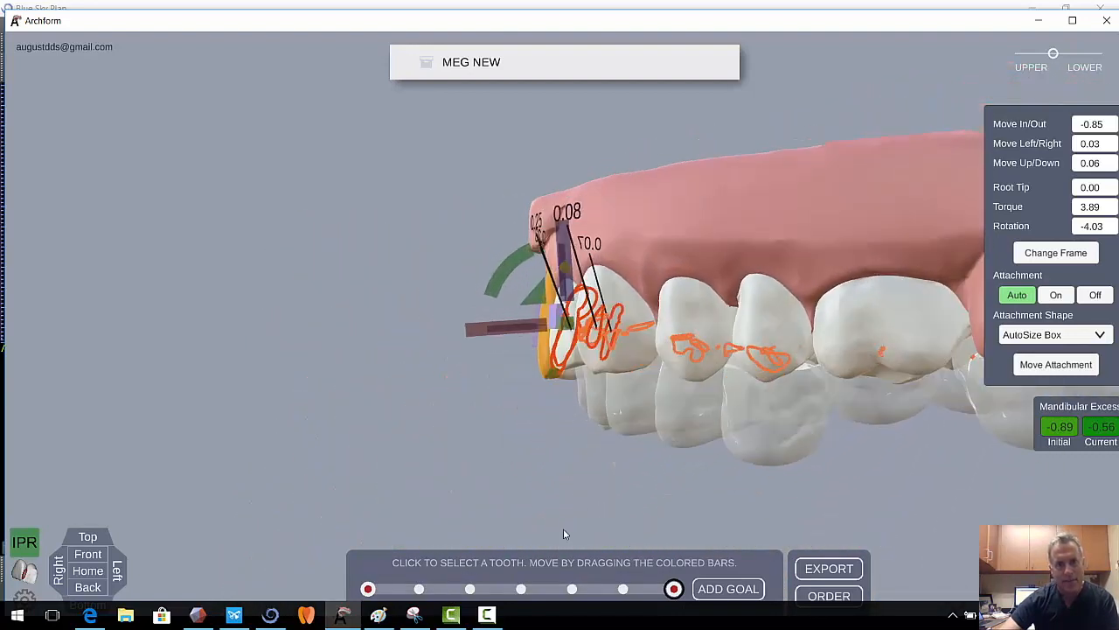
pyautogui.moveTo(509, 257); pyautogui.dragTo(510, 254)
pyautogui.moveTo(375, 392); pyautogui.dragTo(559, 481)
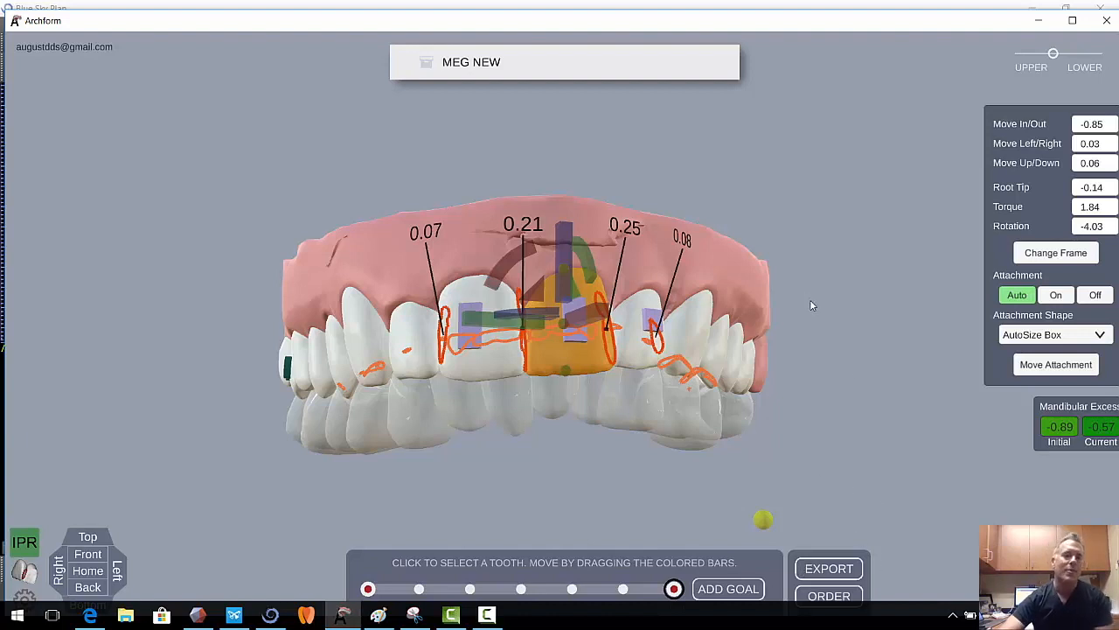
# Show both arches together, hide the IPR and contact markings, and deselect the tooth
pyautogui.moveTo(812, 300); pyautogui.dragTo(849, 265)
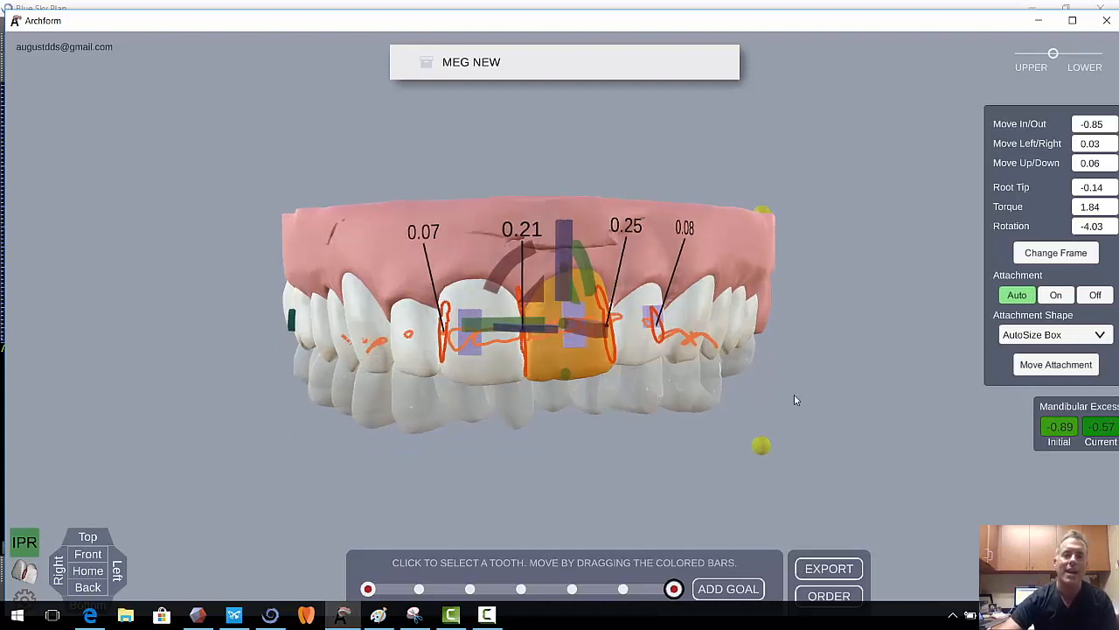
pyautogui.moveTo(808, 396); pyautogui.dragTo(797, 384)
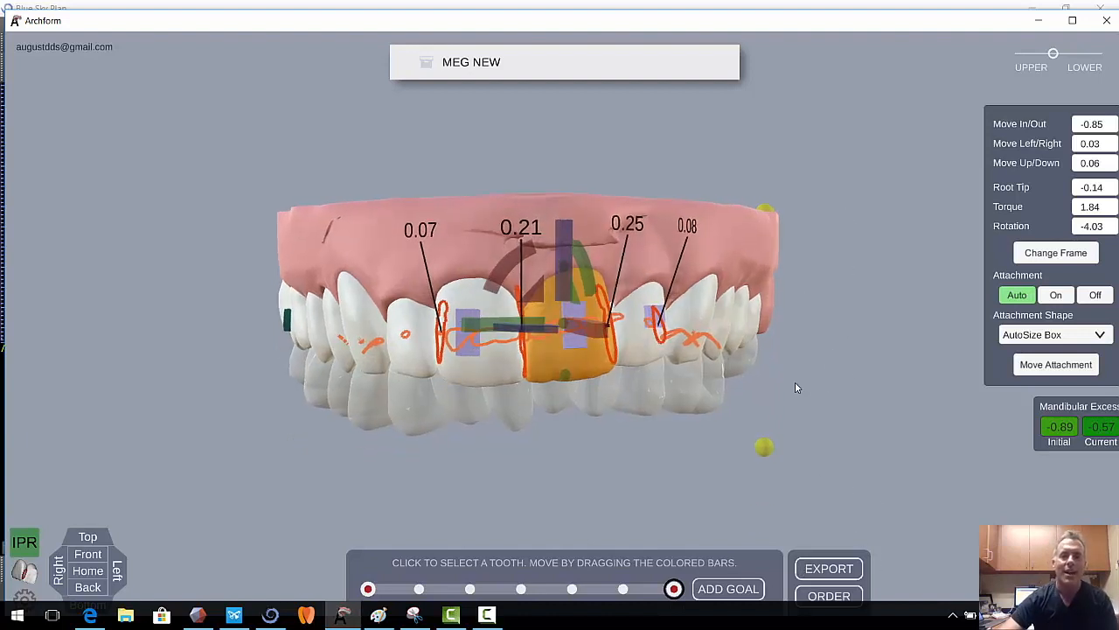
pyautogui.click(1101, 53)
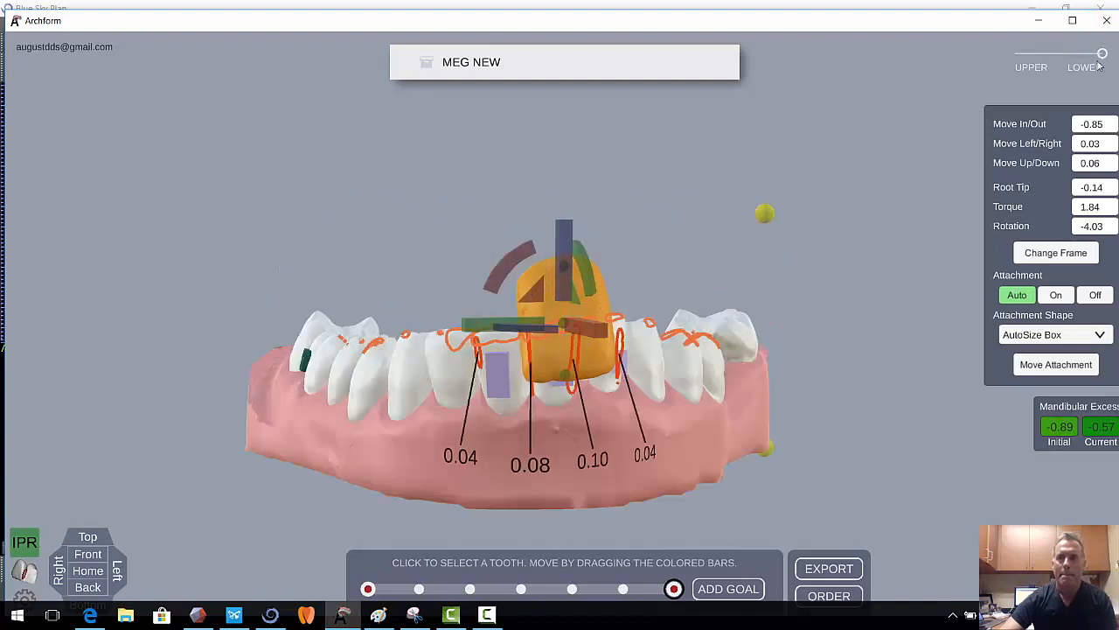
pyautogui.click(1061, 55)
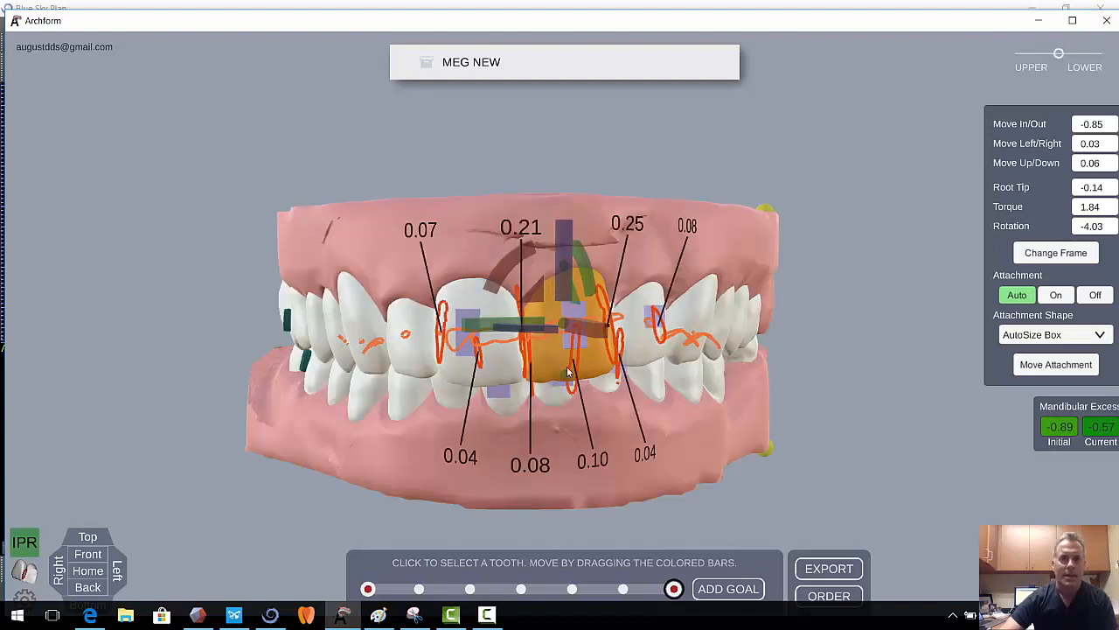
pyautogui.click(26, 540)
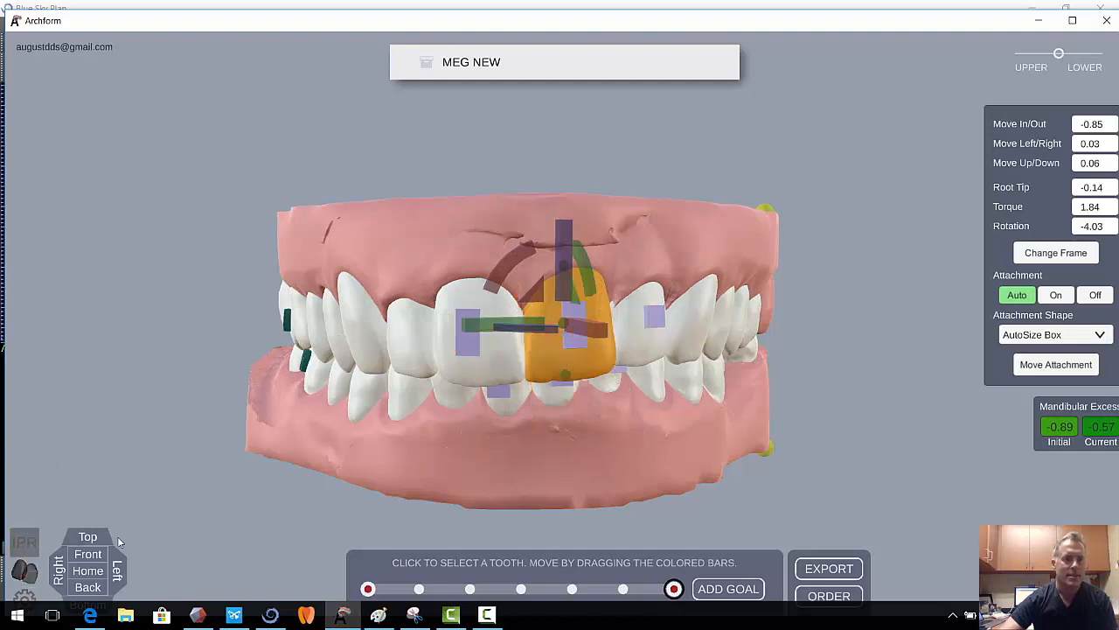
pyautogui.click(331, 447)
# Examine the aligned teeth and attachments from the front and side, and review the stage parameters and export settings
pyautogui.moveTo(560, 464); pyautogui.dragTo(599, 434)
pyautogui.moveTo(743, 407); pyautogui.dragTo(444, 308)
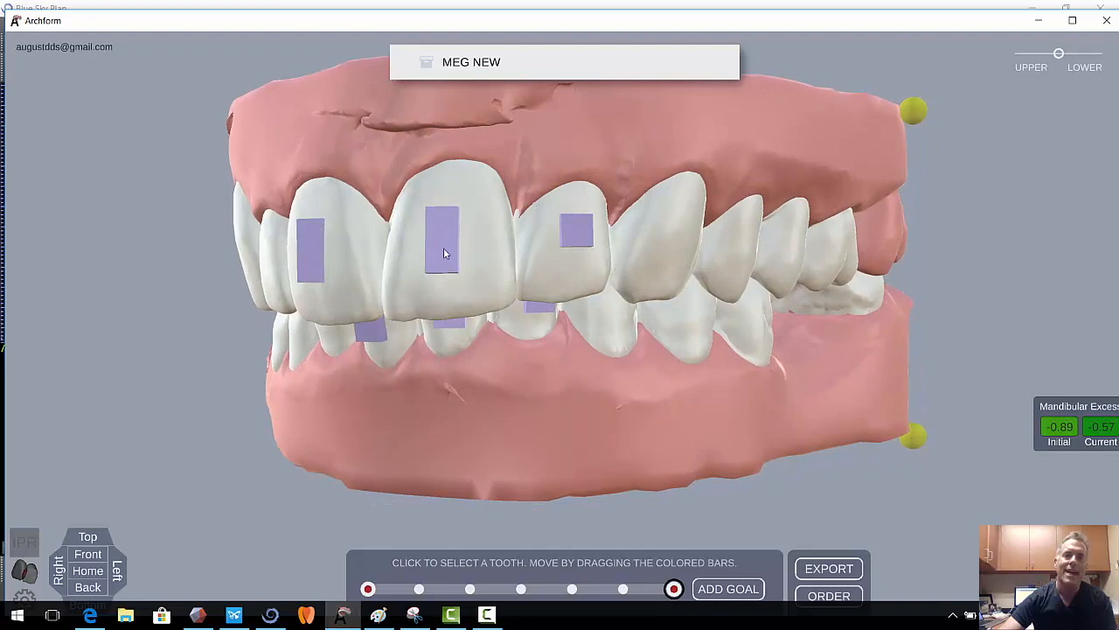
pyautogui.moveTo(411, 396); pyautogui.dragTo(384, 376)
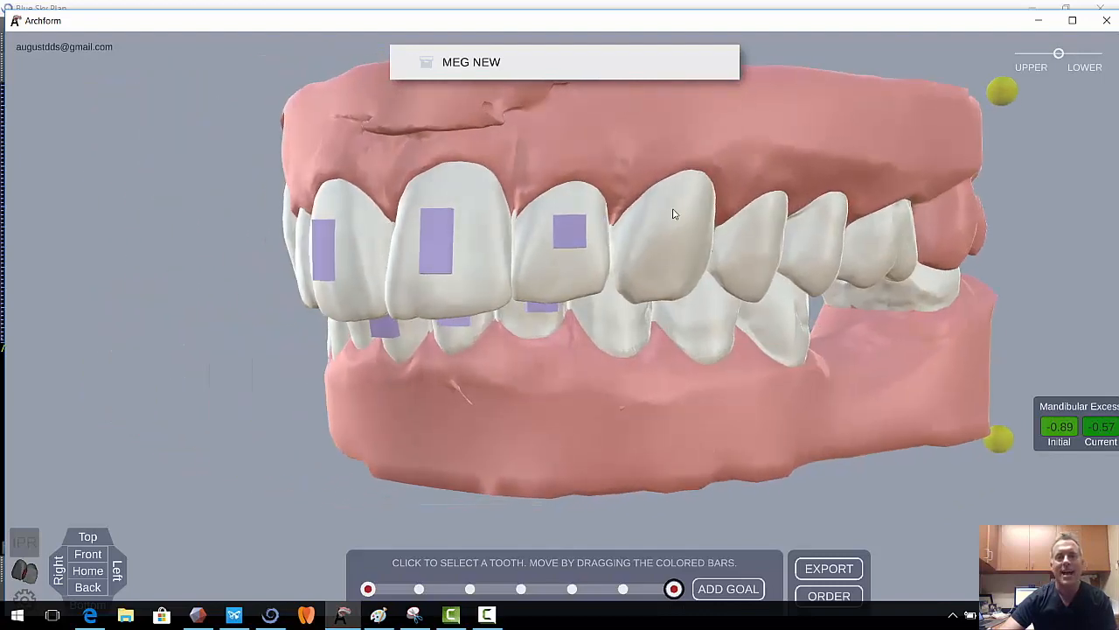
pyautogui.moveTo(393, 427); pyautogui.dragTo(509, 273)
pyautogui.moveTo(487, 428); pyautogui.dragTo(489, 489)
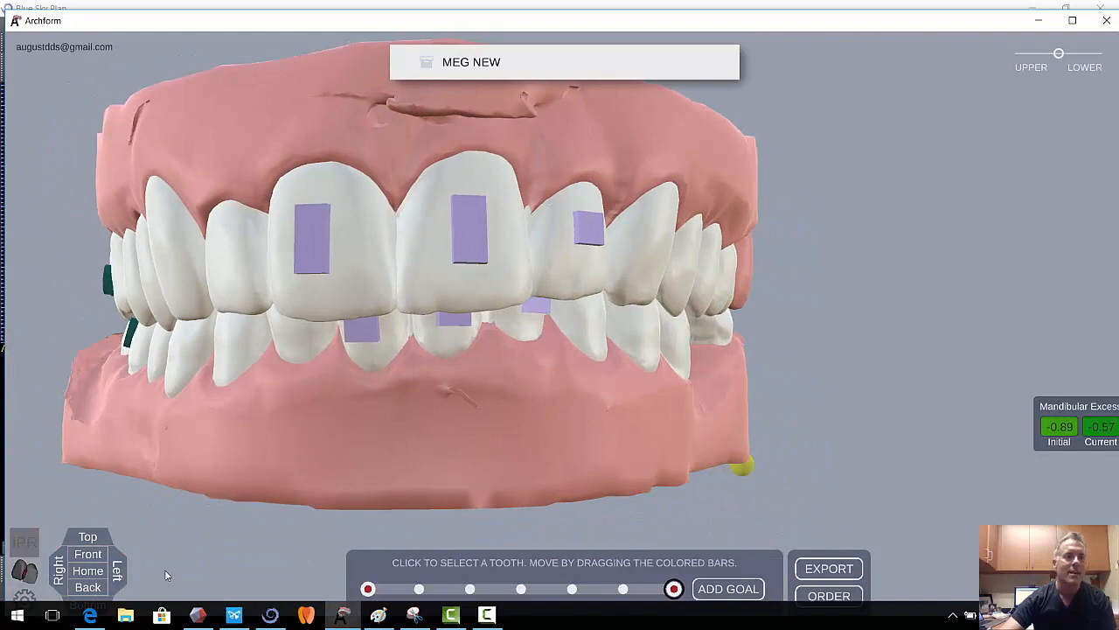
pyautogui.click(23, 597)
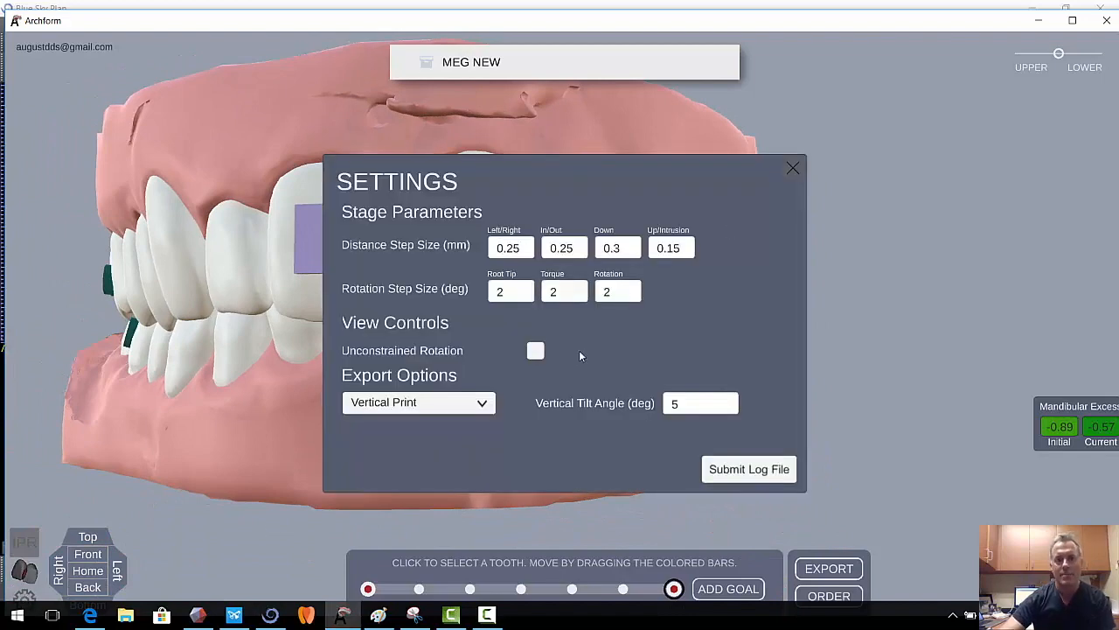
pyautogui.click(791, 169)
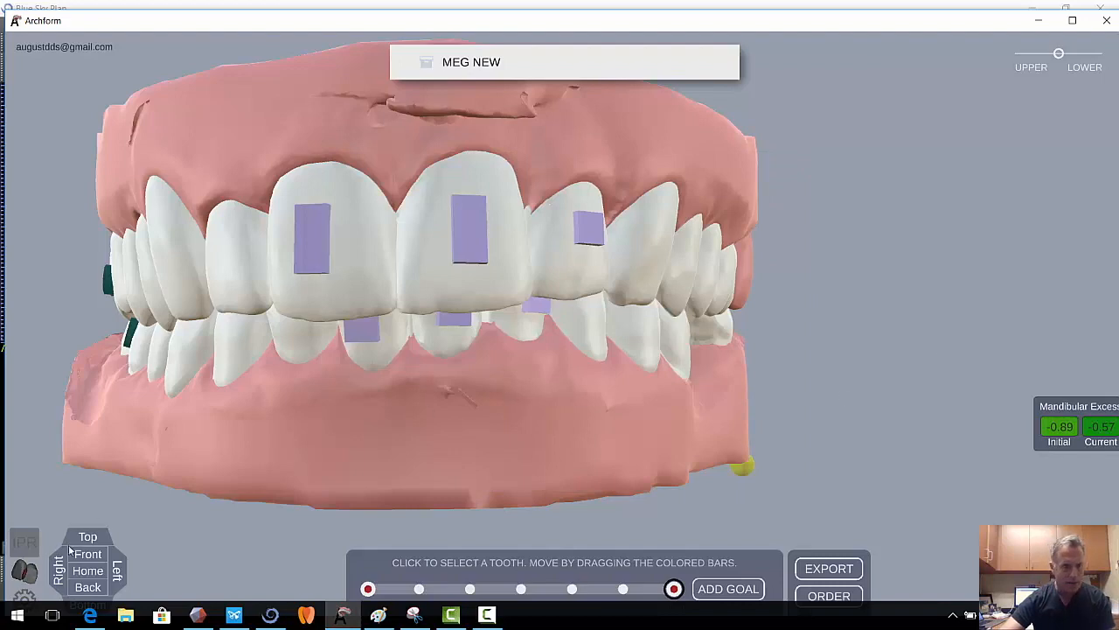
# Set the attachment on the upper central incisor opposite the missing-tooth side to Wedge Type 1 after trying Triangular, Beveled (3mm) and Oval
pyautogui.click(25, 573)
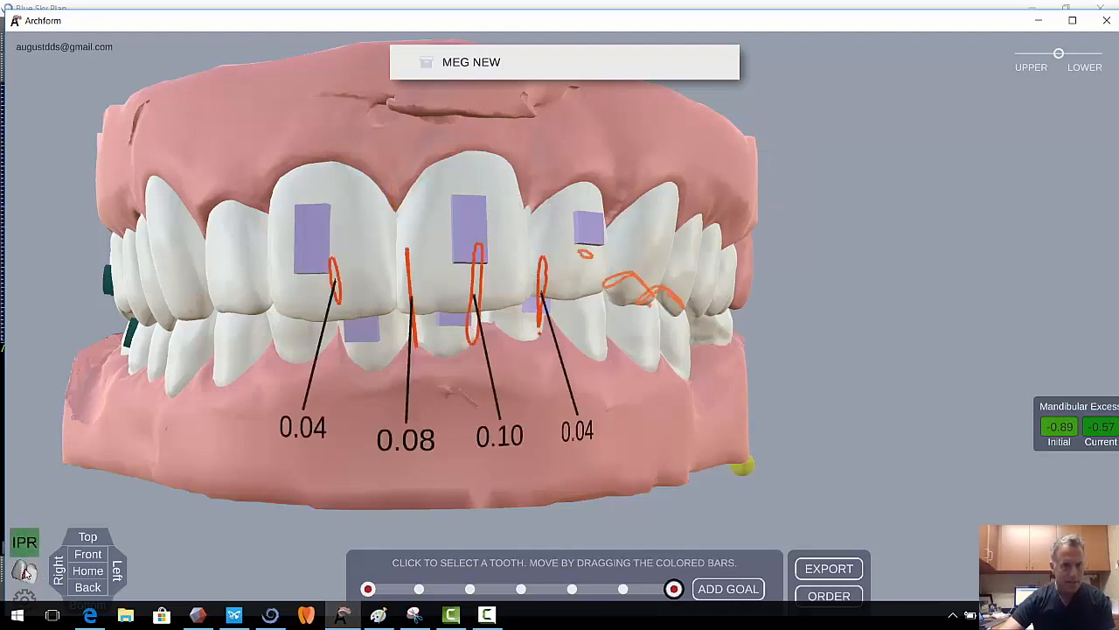
pyautogui.click(320, 229)
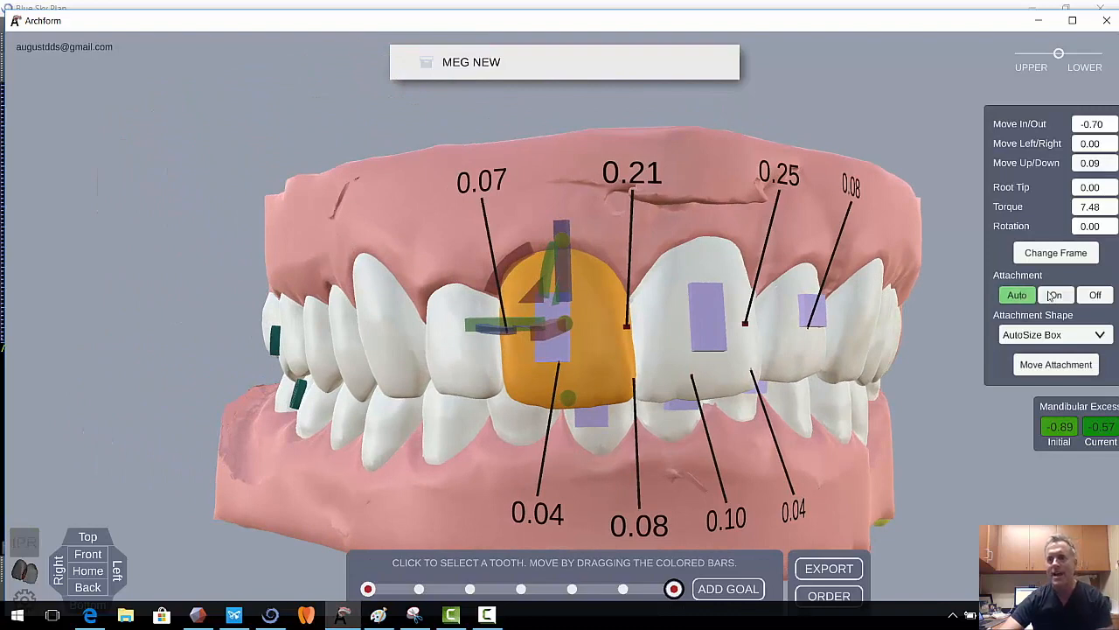
pyautogui.click(1058, 333)
pyautogui.click(1041, 372)
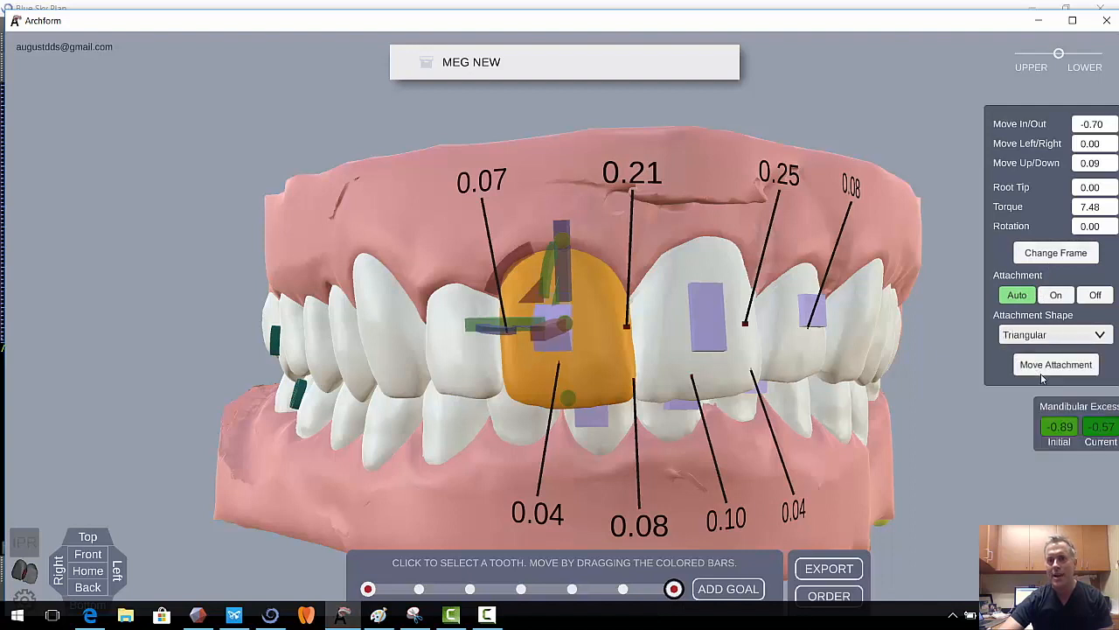
pyautogui.click(1052, 340)
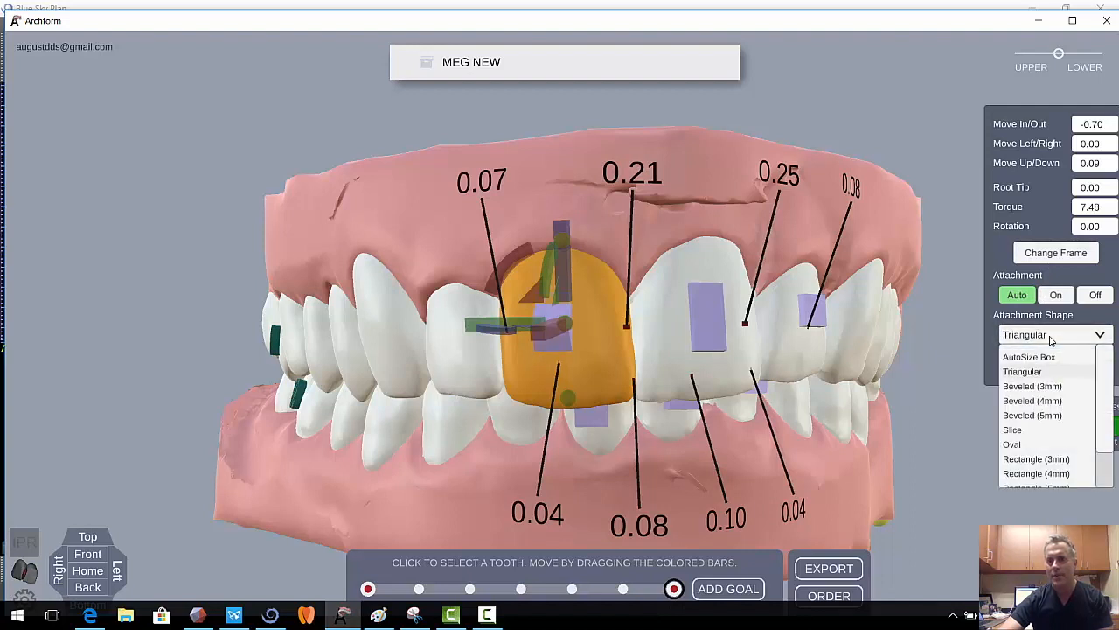
pyautogui.click(1040, 389)
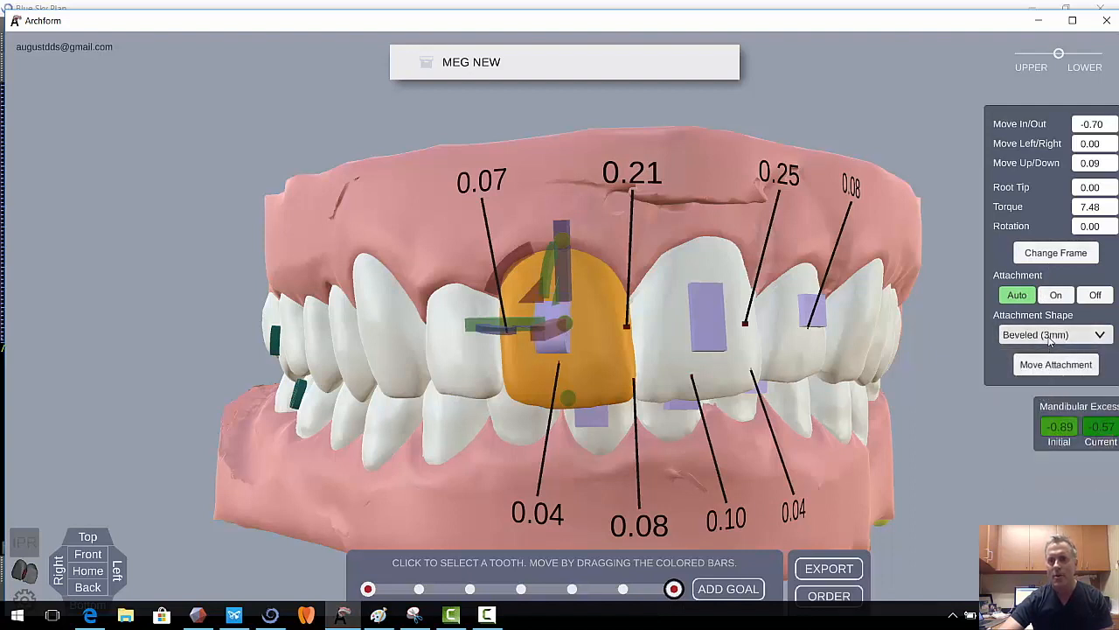
pyautogui.click(1050, 341)
pyautogui.click(1037, 445)
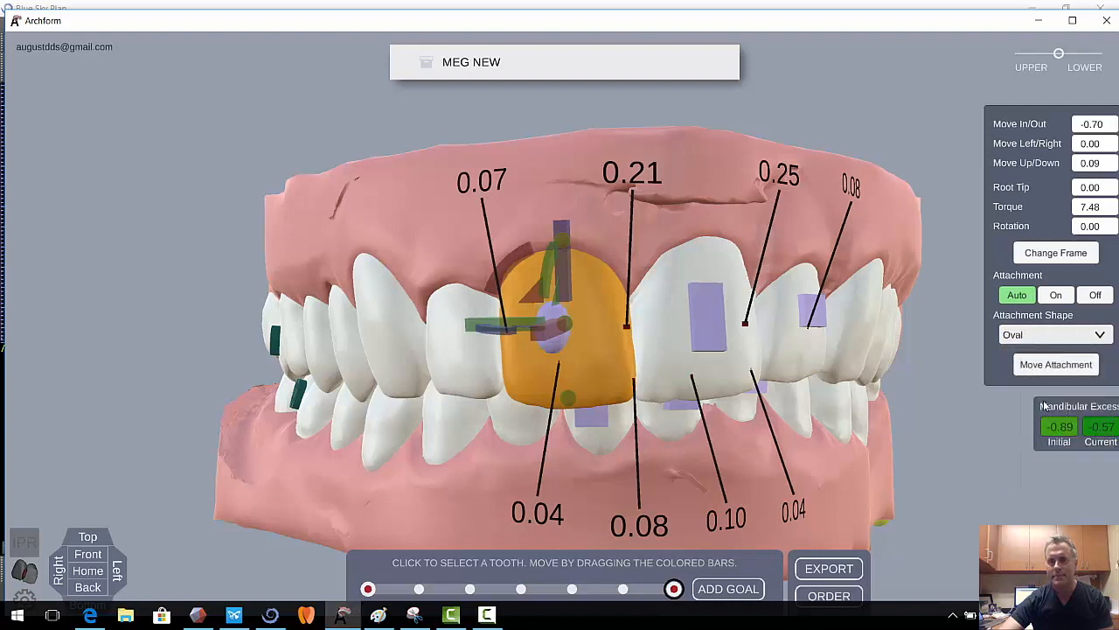
pyautogui.click(1091, 341)
pyautogui.scroll(-2, 1079, 385)
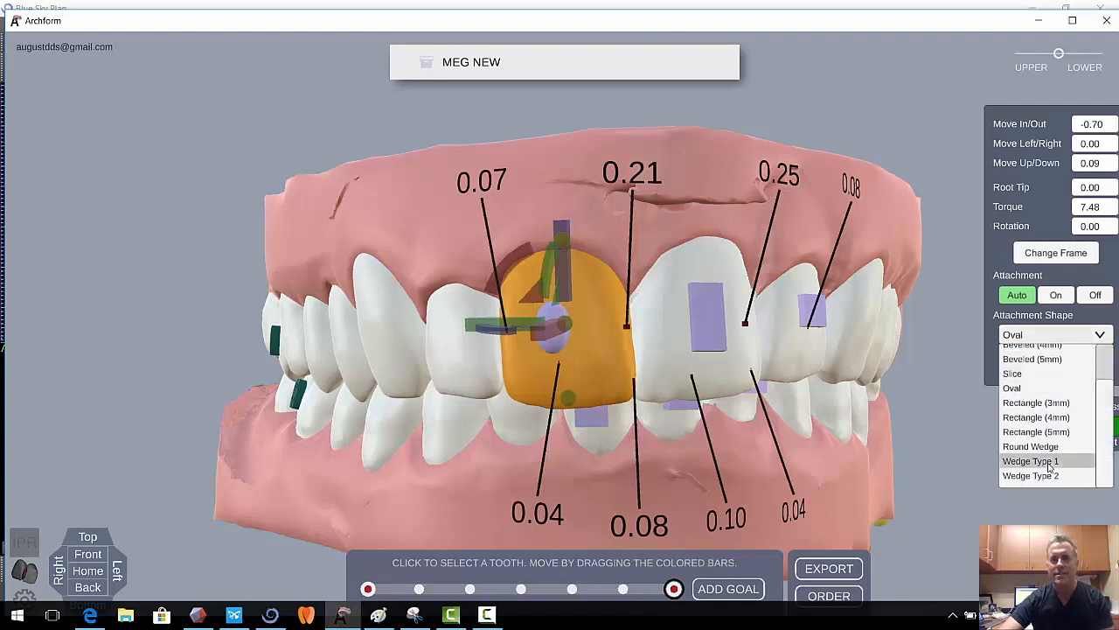
pyautogui.click(1019, 464)
pyautogui.moveTo(850, 449); pyautogui.dragTo(778, 481, button='right')
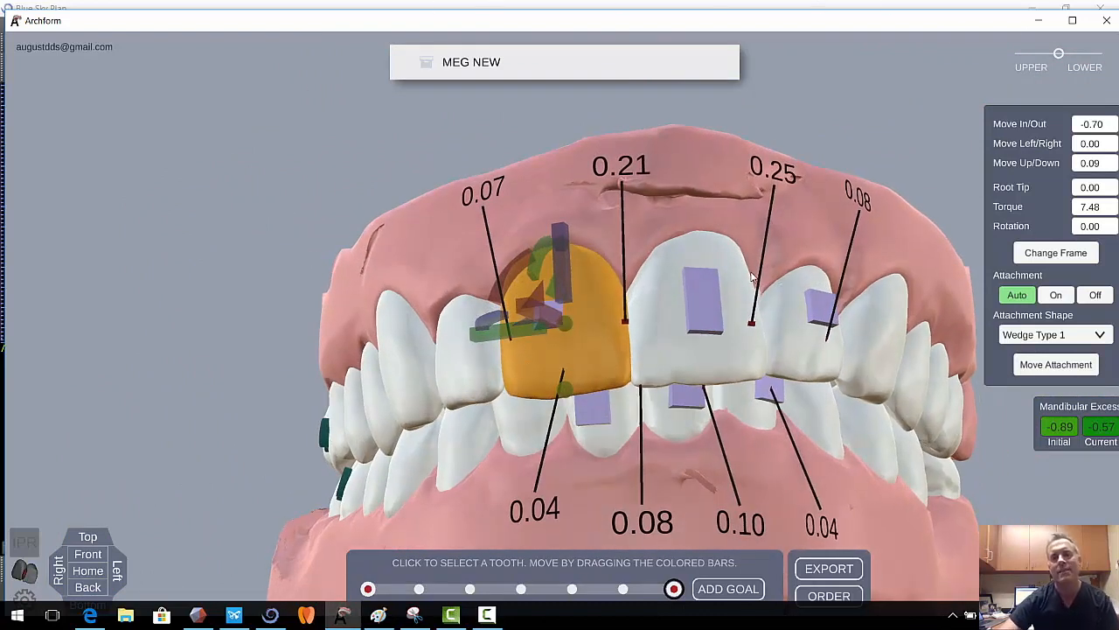
# Minimise Archform and Blue Sky Plan and switch to PreForm
pyautogui.click(1039, 20)
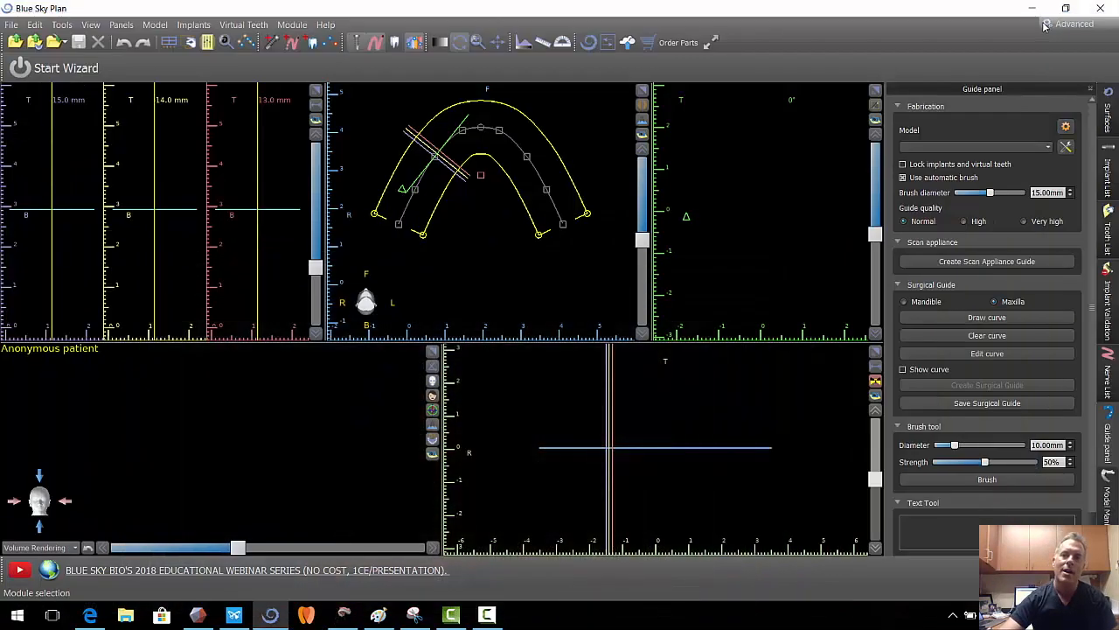
pyautogui.click(1035, 10)
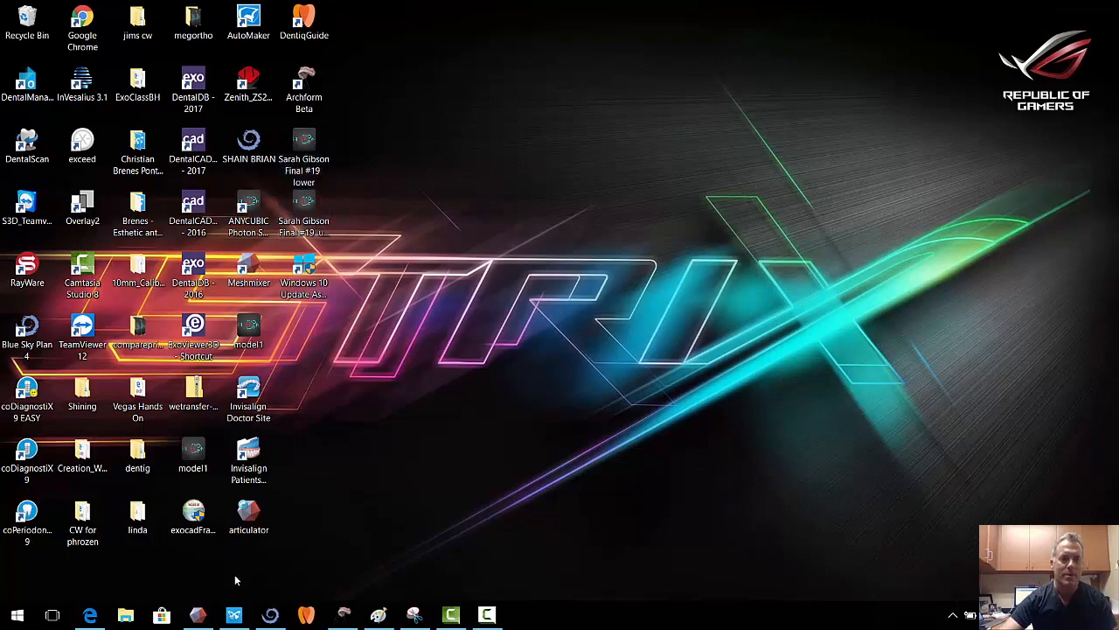
pyautogui.click(234, 616)
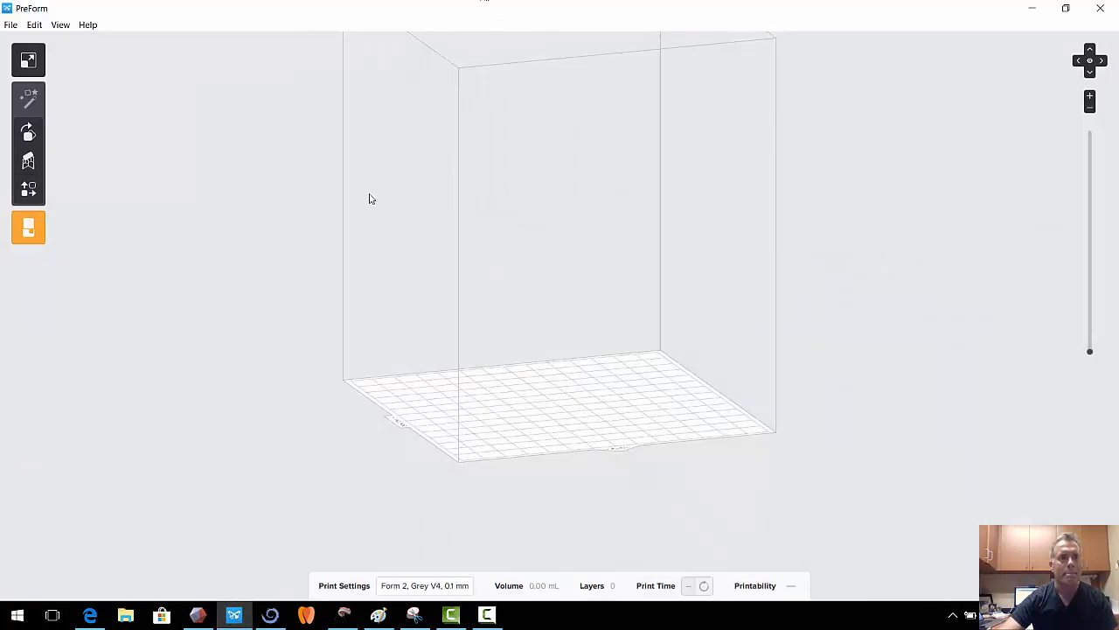
# Open the ARCHFORM_EXPORT models from stage_0_lower through stage_7_upper in the megortho folder on the desktop
pyautogui.click(11, 25)
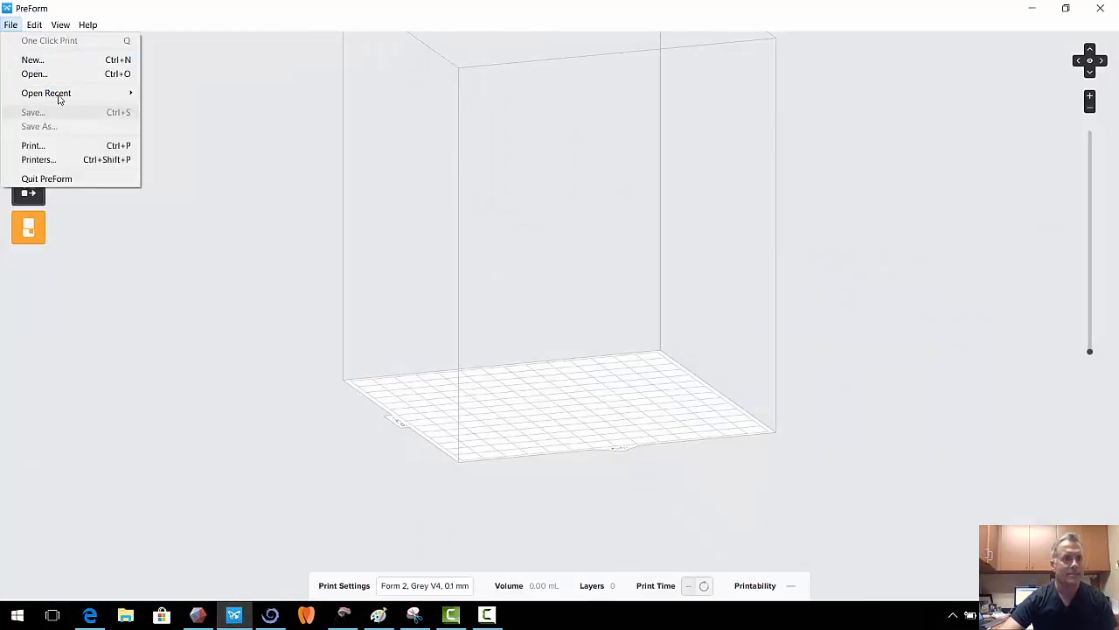
pyautogui.moveTo(63, 93)
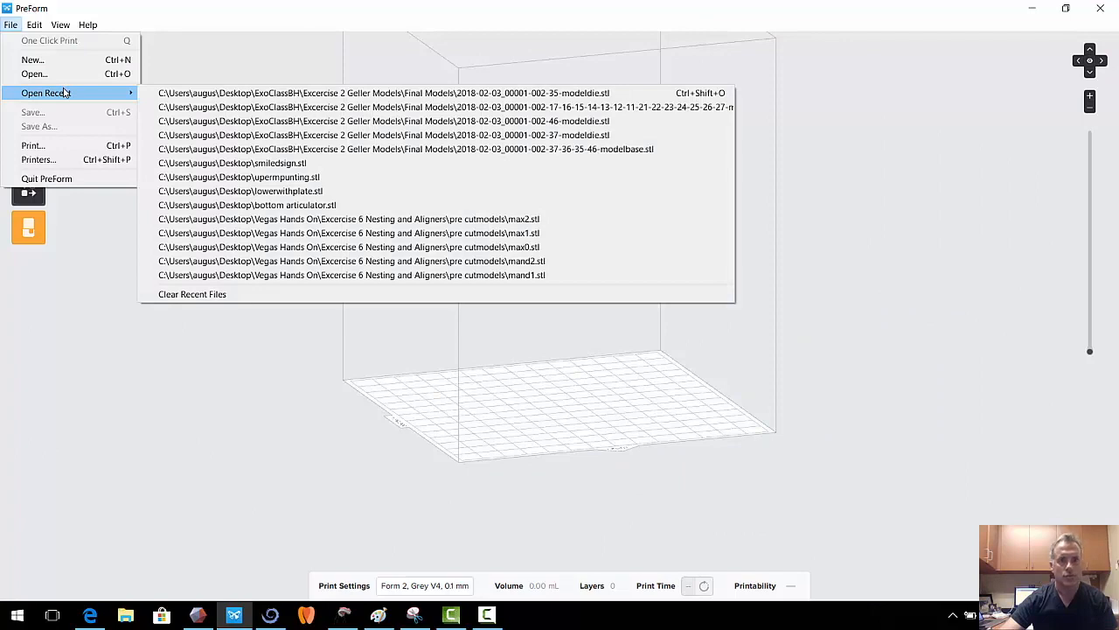
pyautogui.click(48, 75)
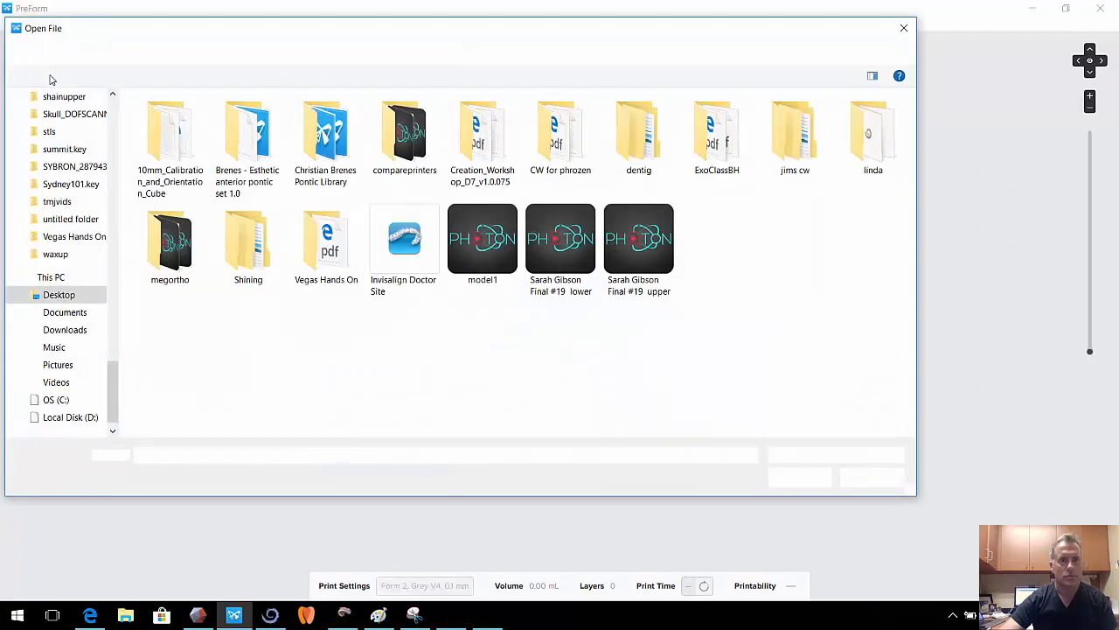
pyautogui.doubleClick(153, 257)
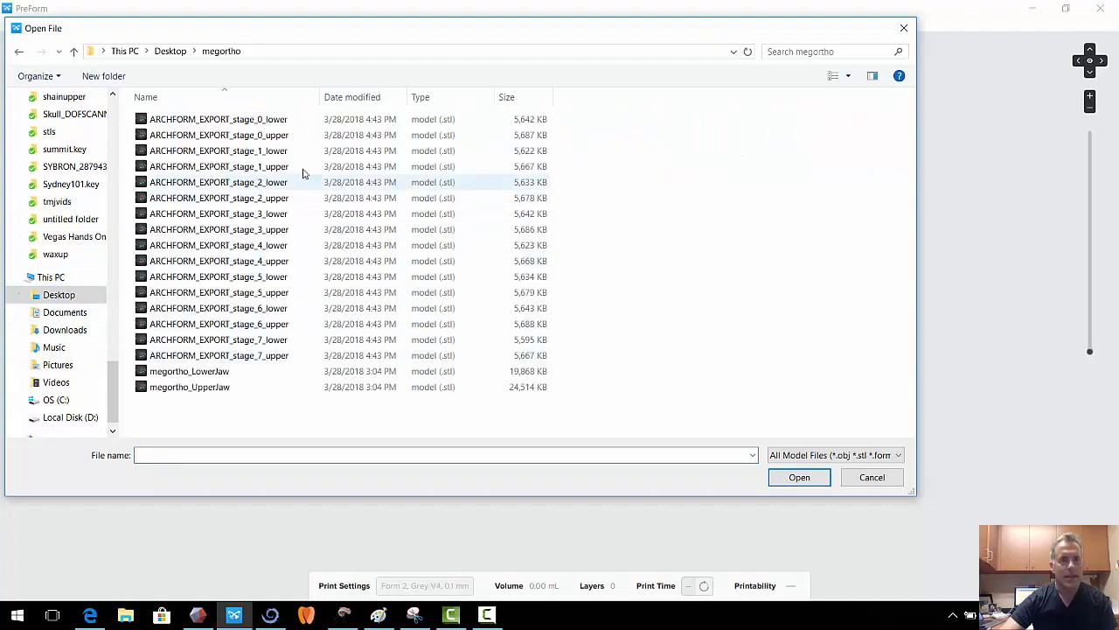
pyautogui.click(295, 123)
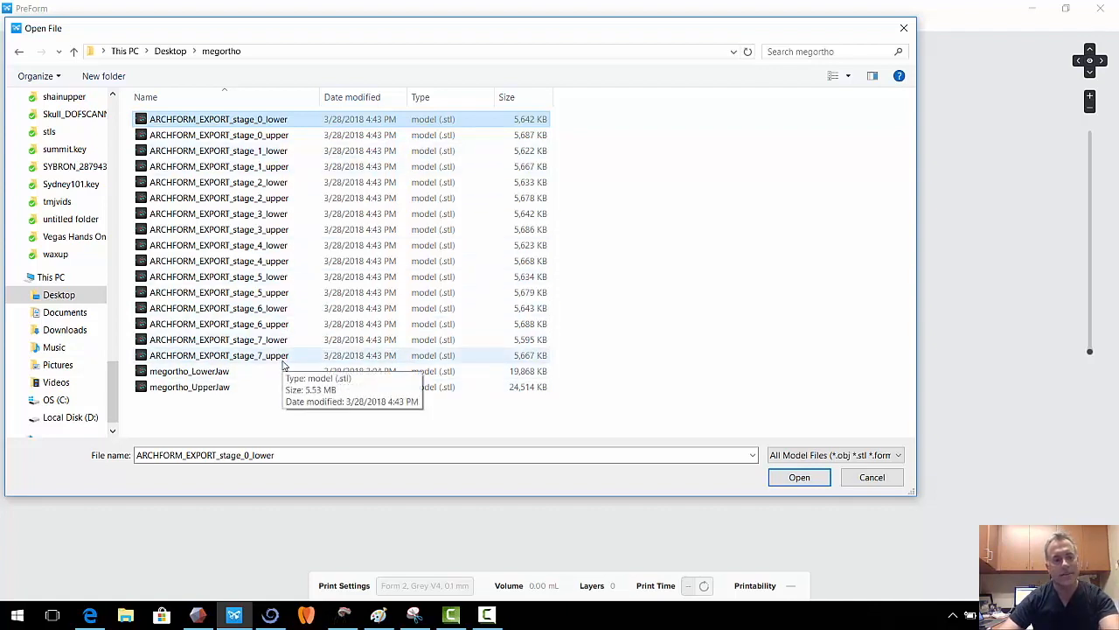
pyautogui.keyDown('shift'); pyautogui.click(283, 356); pyautogui.keyUp('shift')
pyautogui.click(797, 478)
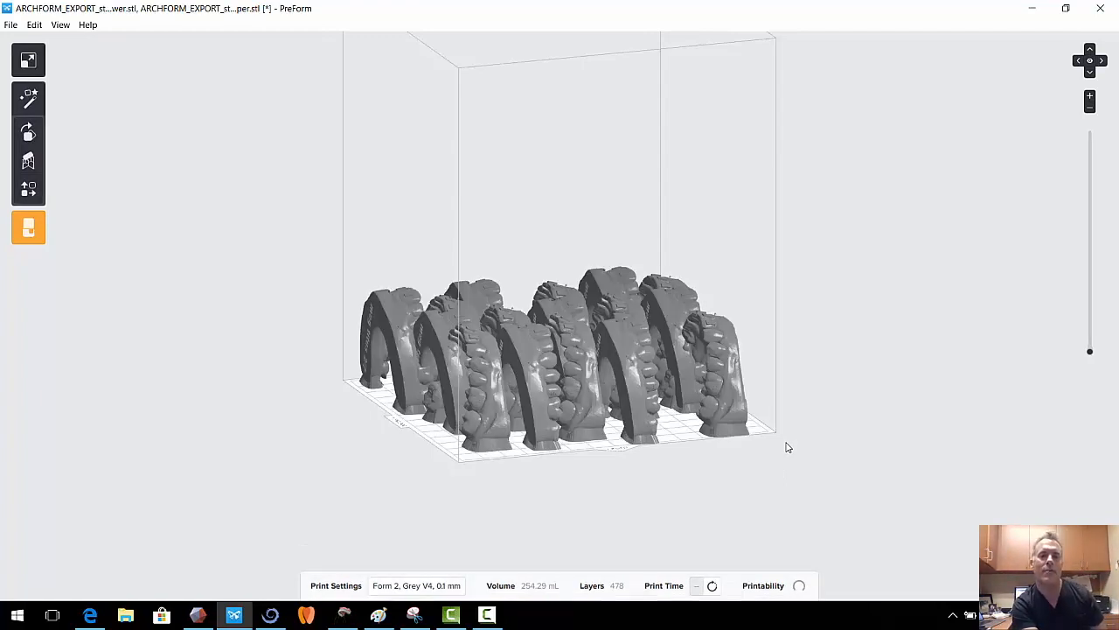
# Try to lay out all the imported models on the build platform with 5.0 mm model spacing
pyautogui.moveTo(808, 226); pyautogui.dragTo(488, 466, button='right')
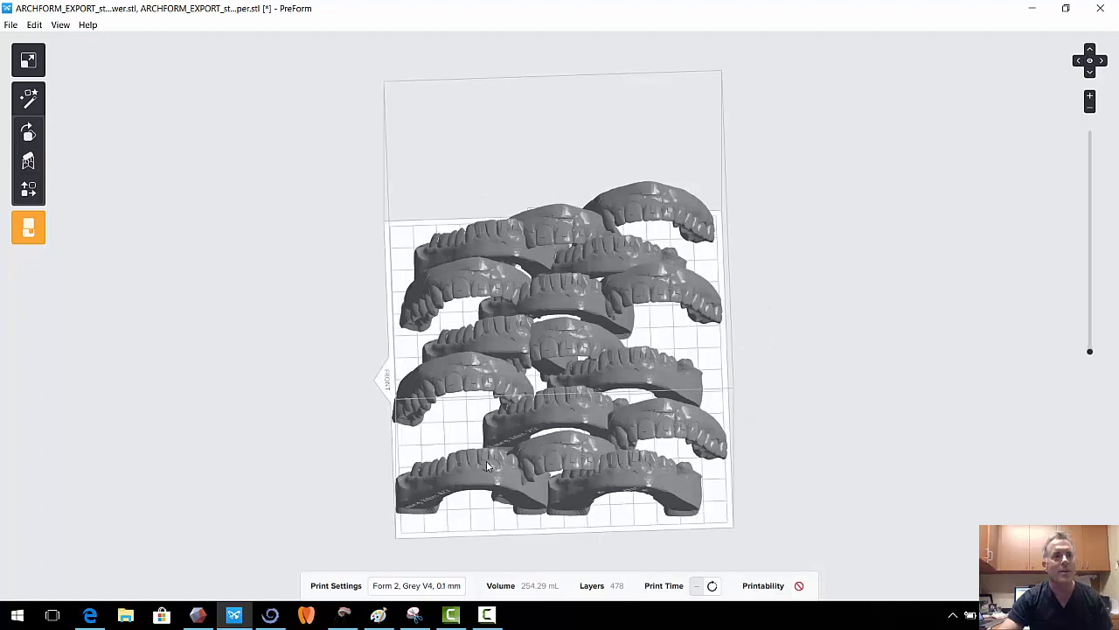
pyautogui.hotkey('ctrl', 'a')
pyautogui.press('l')
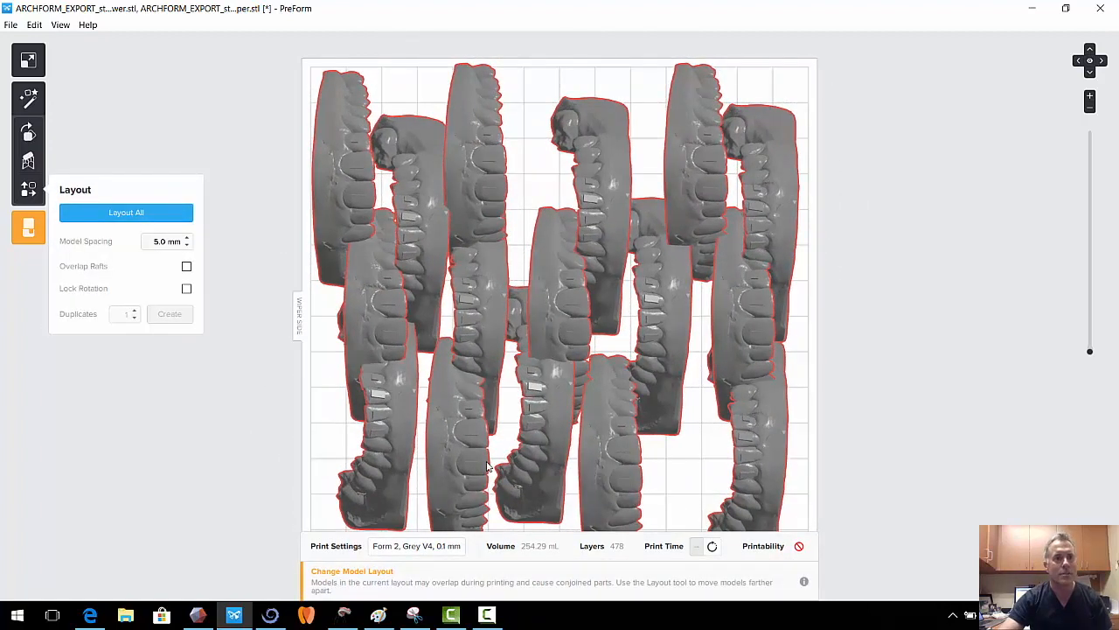
pyautogui.click(126, 212)
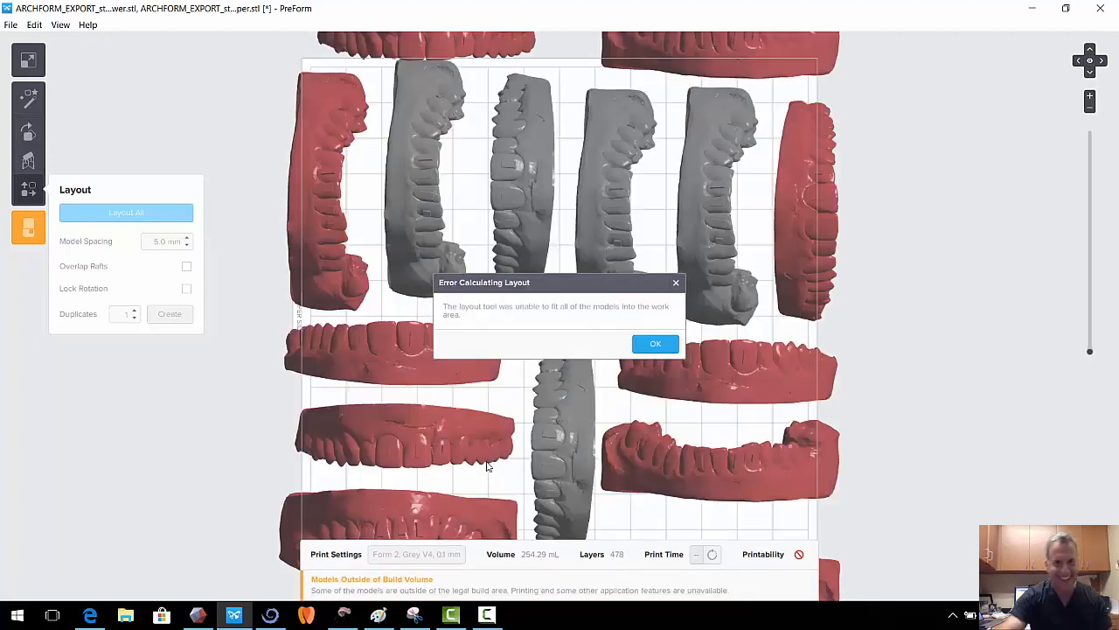
pyautogui.press('Return')
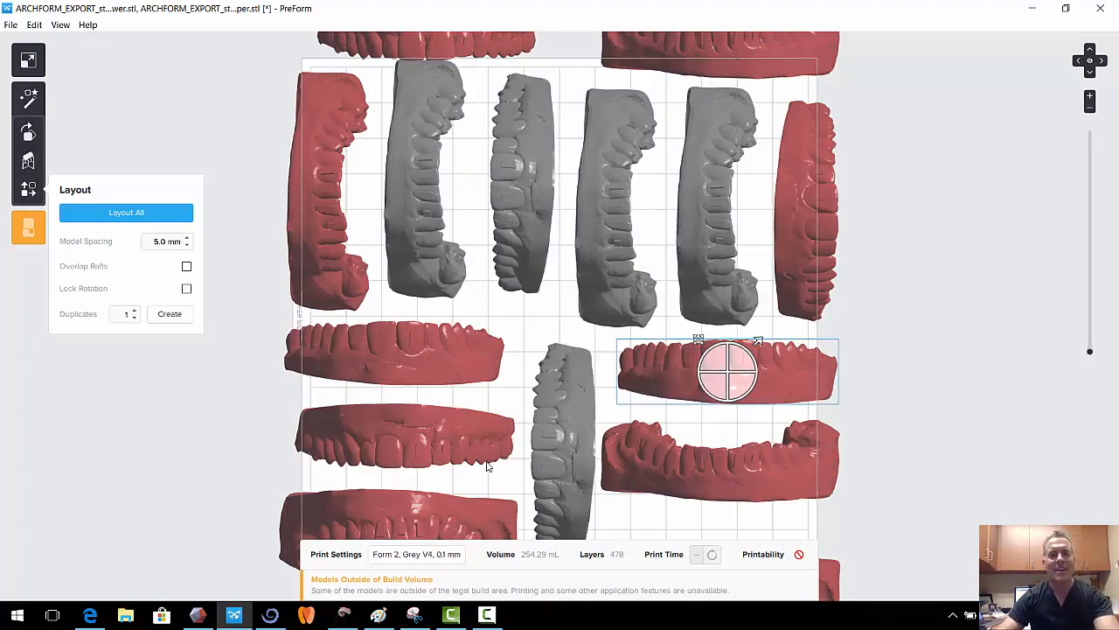
# Delete five models from the build platform and lay out the remaining ones with 5.0 mm spacing
pyautogui.press('Delete')
pyautogui.press('Delete')
pyautogui.press('Delete')
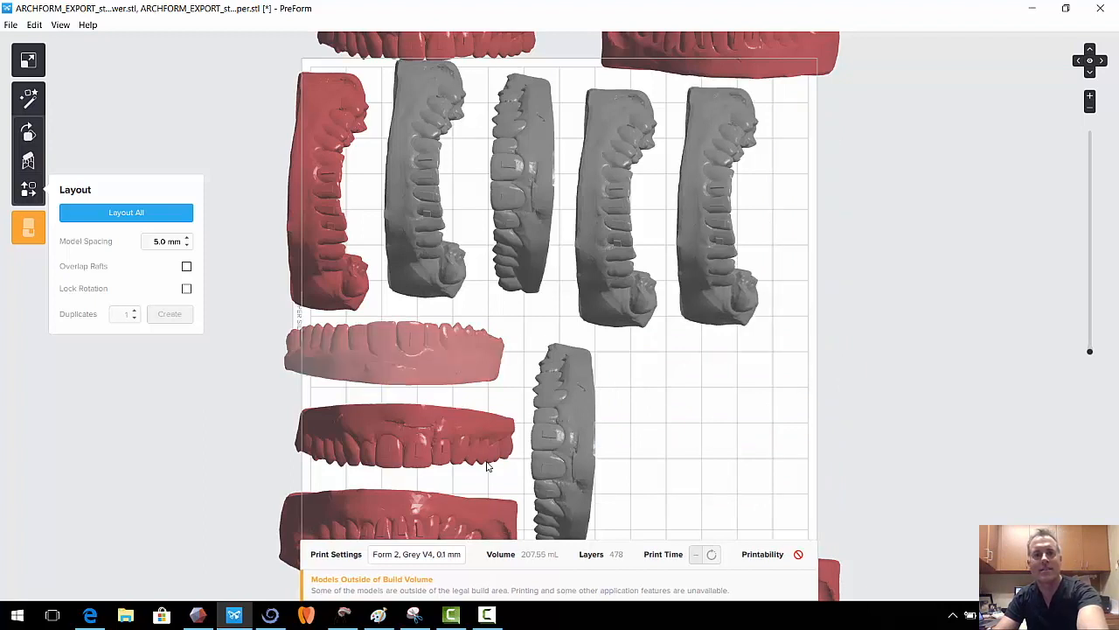
pyautogui.press('Delete')
pyautogui.press('Delete')
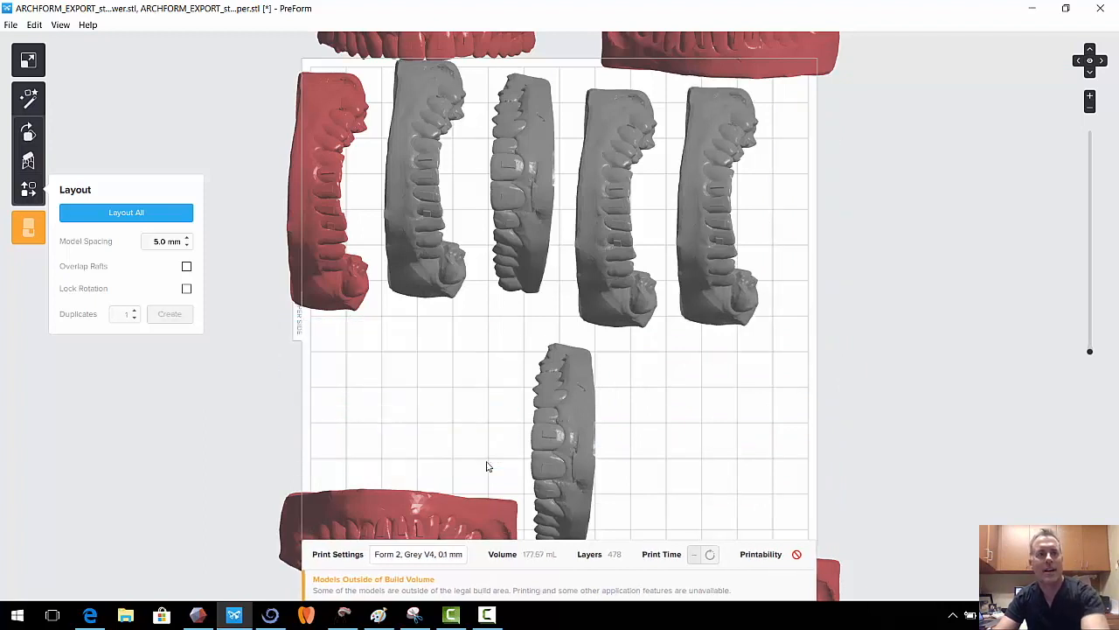
pyautogui.press('Return')
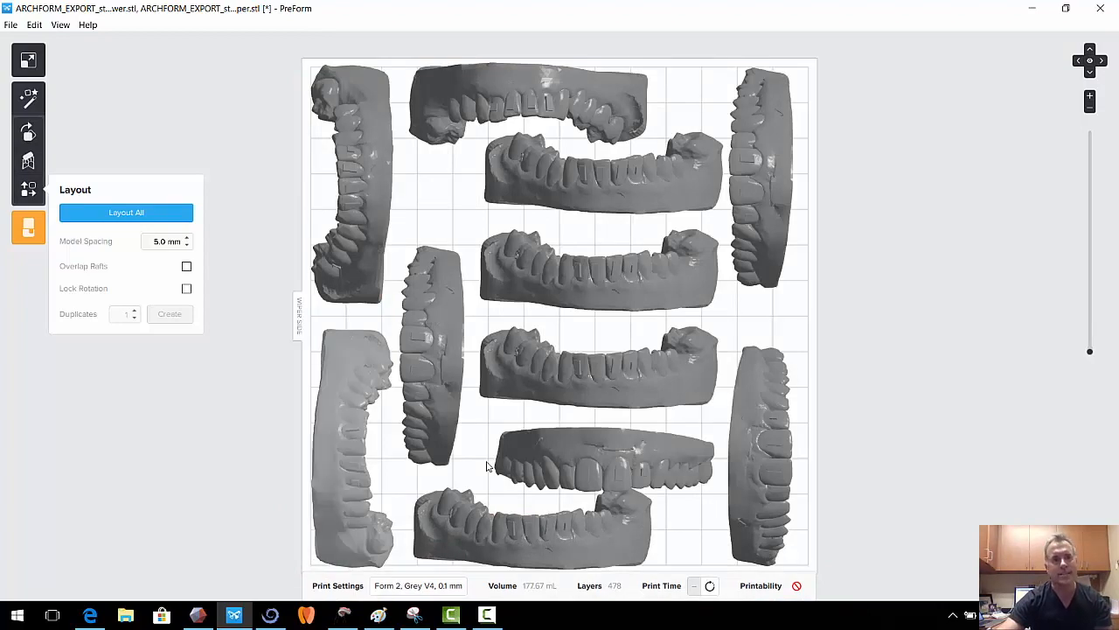
# Examine the engraved patient and stage labels on the bases of the upright models
pyautogui.moveTo(489, 466); pyautogui.dragTo(488, 466, button='right')
pyautogui.scroll(10, 487, 466)
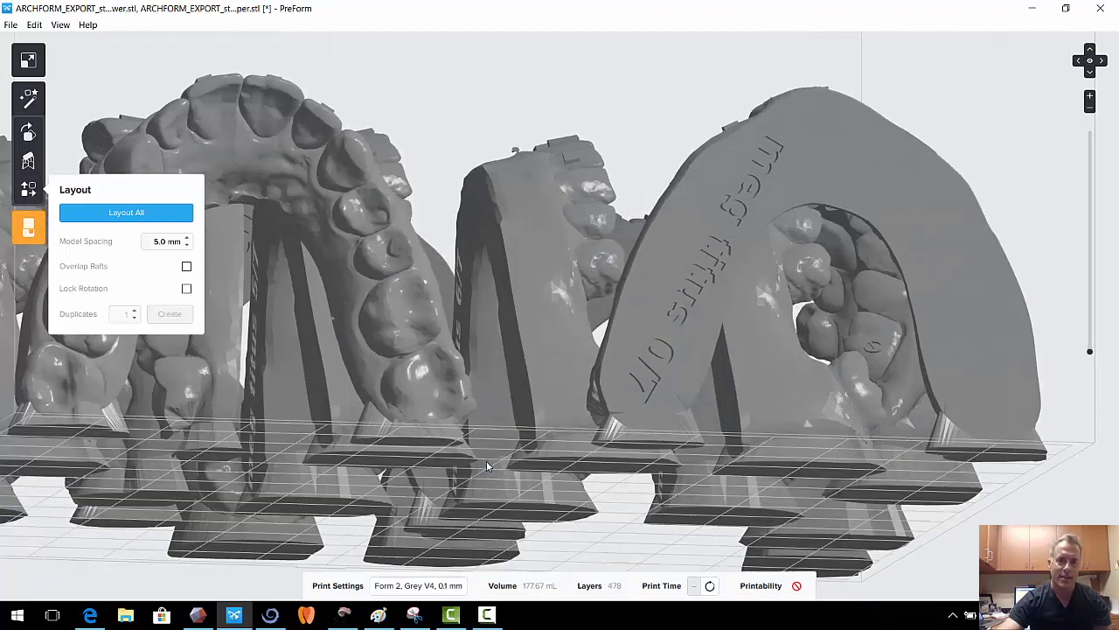
pyautogui.moveTo(488, 466); pyautogui.dragTo(488, 466, button='right')
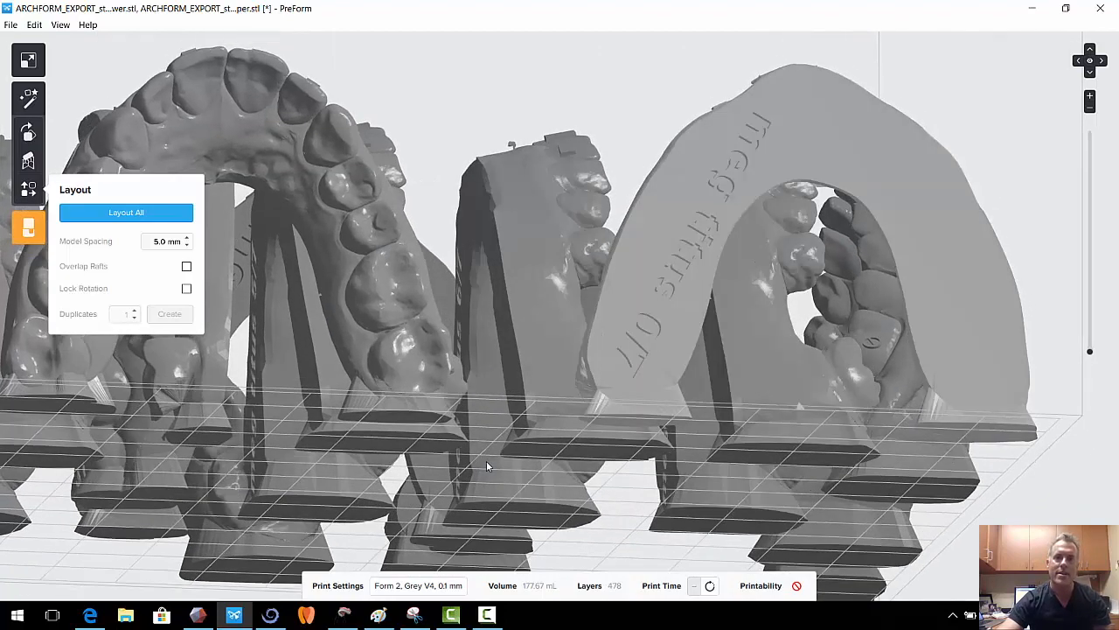
pyautogui.moveTo(487, 466); pyautogui.dragTo(487, 465, button='right')
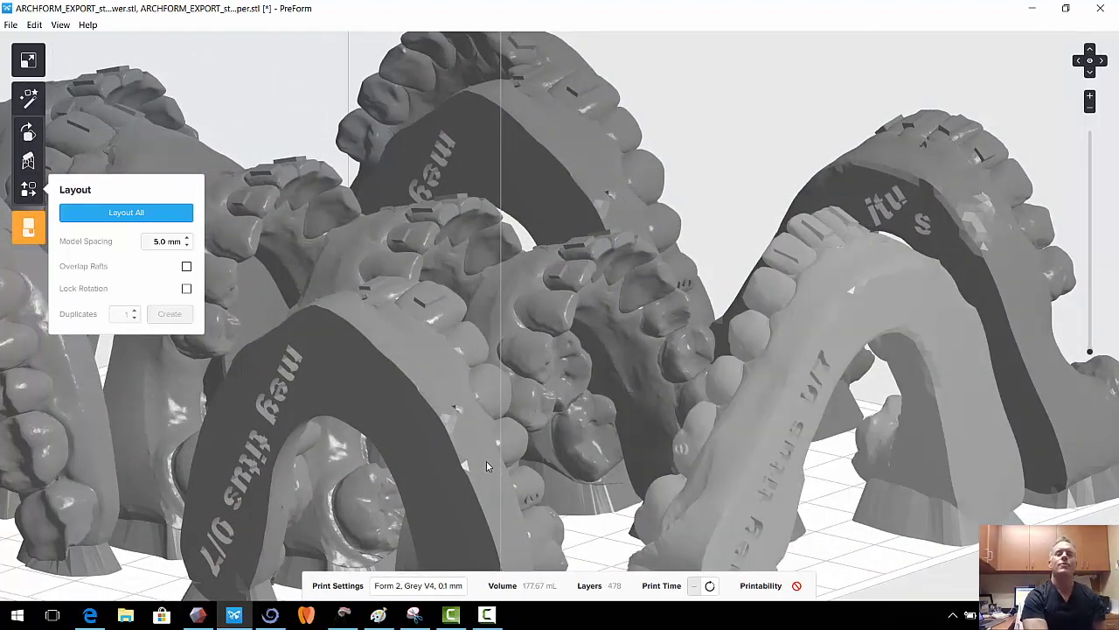